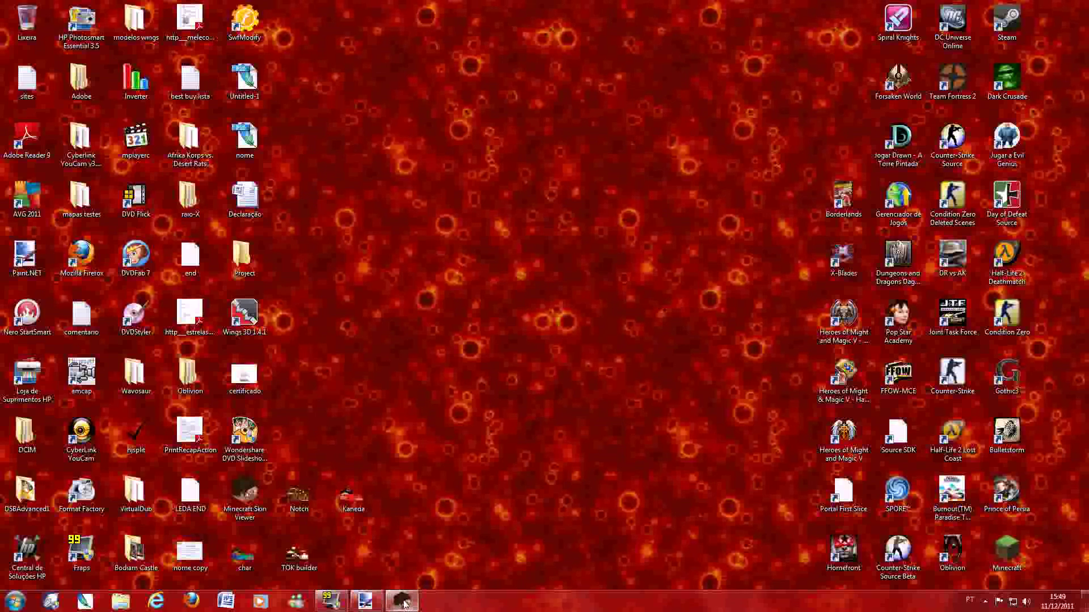
Bring up Minecraft Skin Viewer, move its window to mid-desktop, rotate the character slightly, and minimize the viewer.
{"action": "mouse_move", "coordinate": [404, 604]}
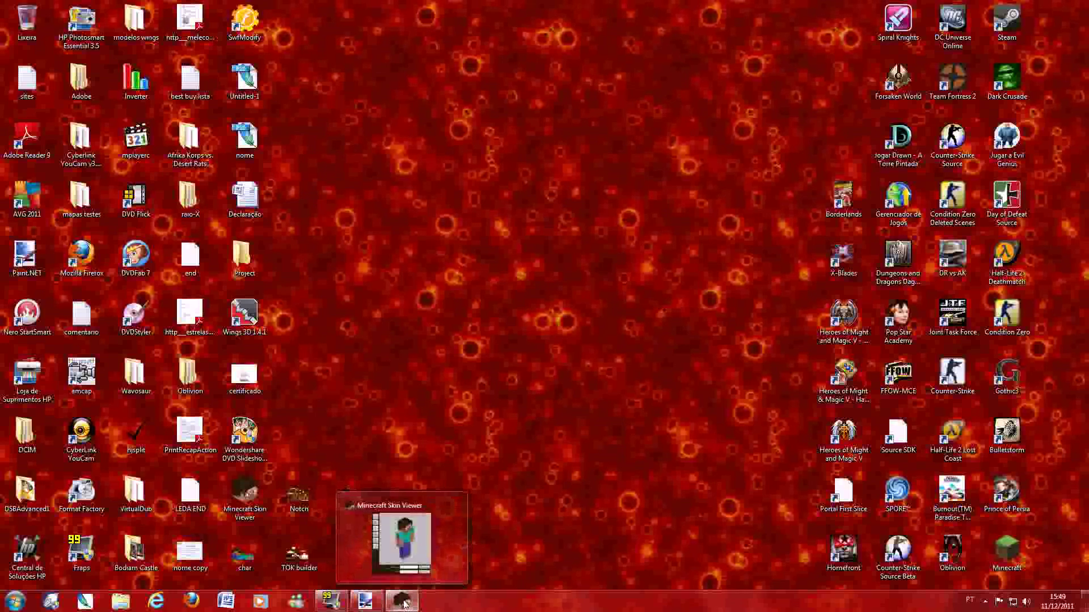
{"action": "left_click", "coordinate": [404, 604]}
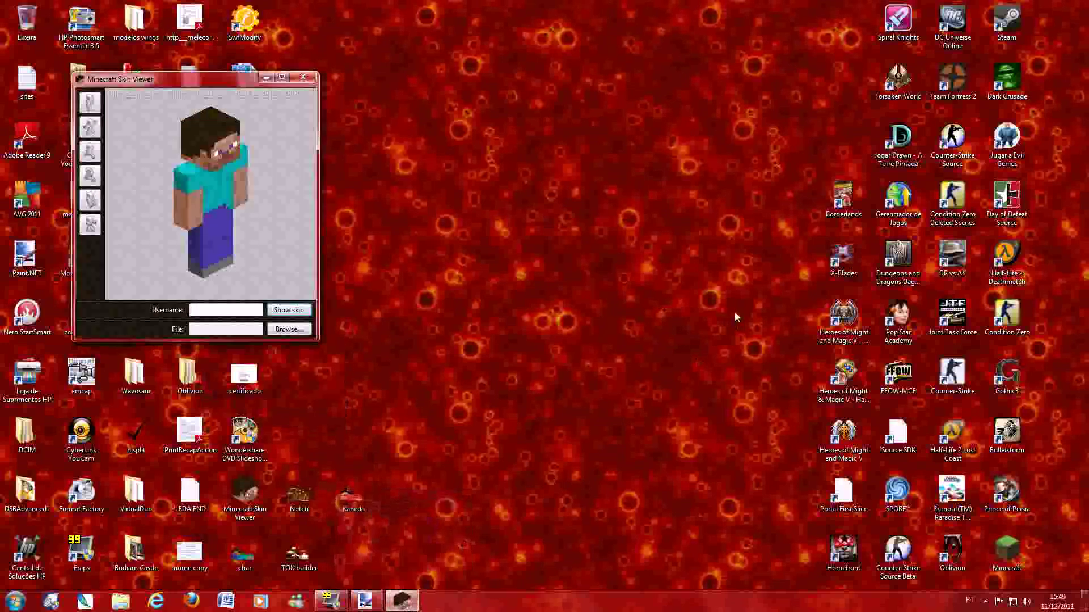
{"action": "left_click_drag", "start_coordinate": [207, 84], "coordinate": [542, 152]}
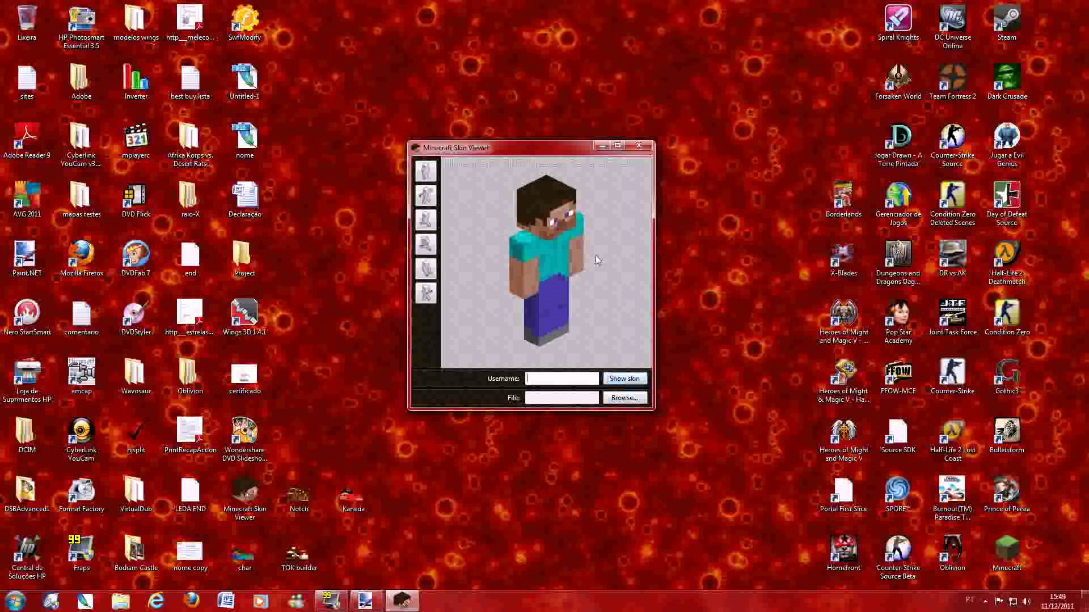
{"action": "mouse_move", "coordinate": [628, 288]}
{"action": "left_mouse_down"}
{"action": "mouse_move", "coordinate": [590, 286]}
{"action": "mouse_move", "coordinate": [601, 266]}
{"action": "mouse_move", "coordinate": [570, 284]}
{"action": "mouse_move", "coordinate": [630, 244]}
{"action": "mouse_move", "coordinate": [610, 236]}
{"action": "mouse_move", "coordinate": [584, 250]}
{"action": "mouse_move", "coordinate": [618, 278]}
{"action": "mouse_move", "coordinate": [611, 248]}
{"action": "mouse_move", "coordinate": [531, 241]}
{"action": "mouse_move", "coordinate": [579, 294]}
{"action": "mouse_move", "coordinate": [627, 261]}
{"action": "mouse_move", "coordinate": [574, 243]}
{"action": "mouse_move", "coordinate": [604, 290]}
{"action": "mouse_move", "coordinate": [621, 284]}
{"action": "left_mouse_up"}
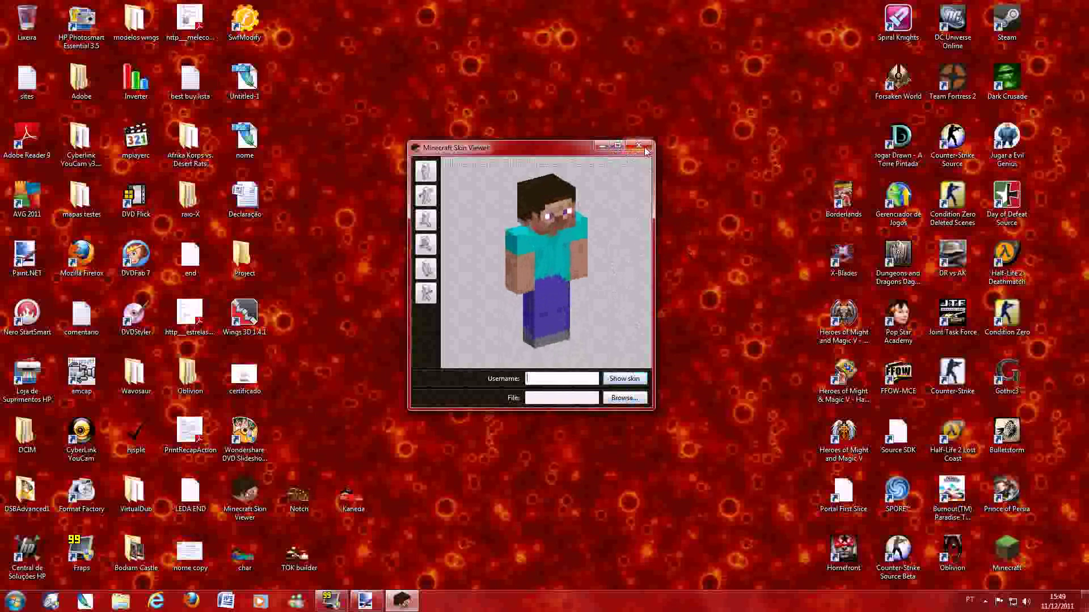
{"action": "left_click", "coordinate": [602, 146]}
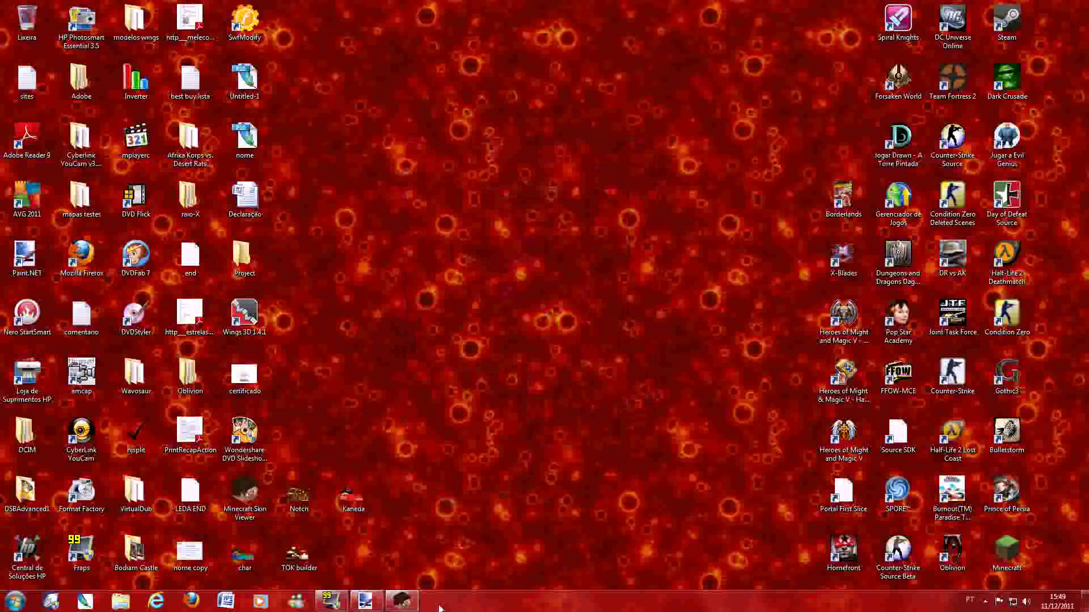
Switch to Paint.NET and open the char PNG skin from the desktop folder, enlarged to 1600%.
{"action": "left_click", "coordinate": [377, 602]}
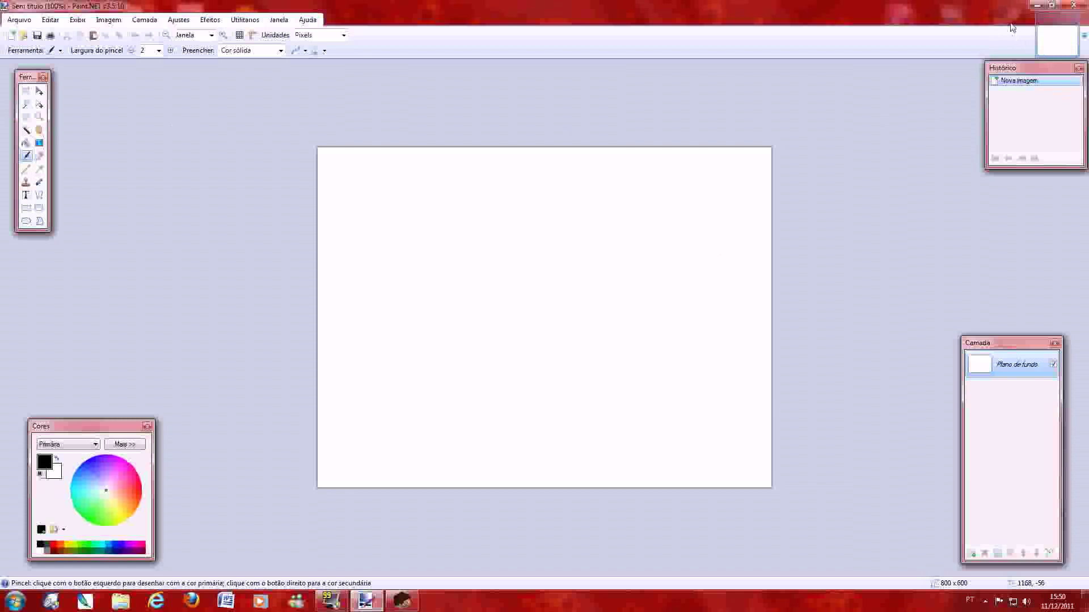
{"action": "mouse_move", "coordinate": [1003, 347]}
{"action": "left_mouse_down"}
{"action": "mouse_move", "coordinate": [1024, 295]}
{"action": "mouse_move", "coordinate": [971, 324]}
{"action": "mouse_move", "coordinate": [1000, 337]}
{"action": "left_mouse_up"}
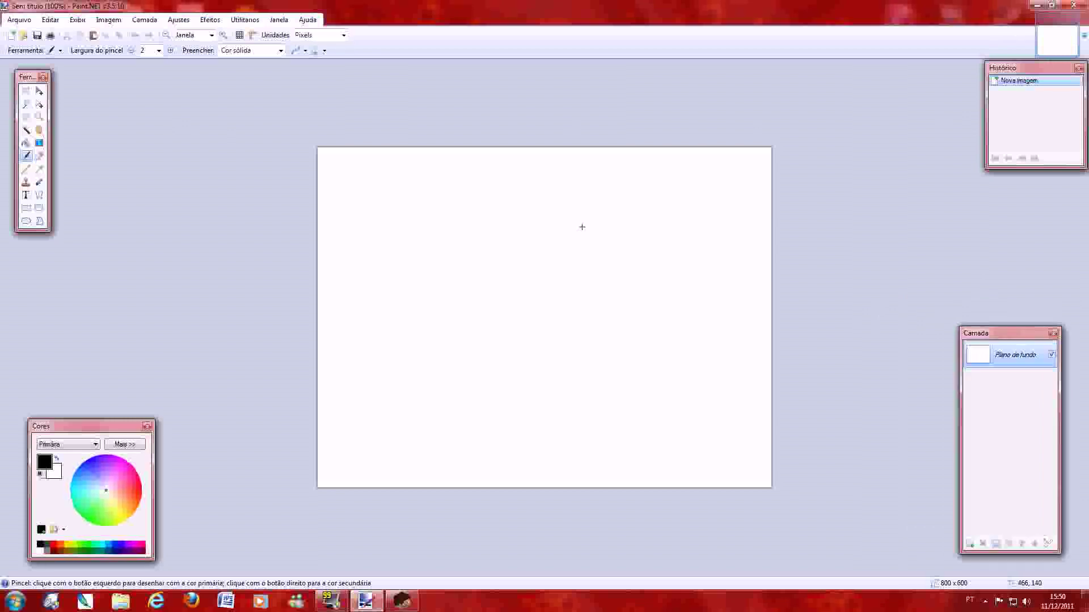
{"action": "left_click", "coordinate": [11, 18]}
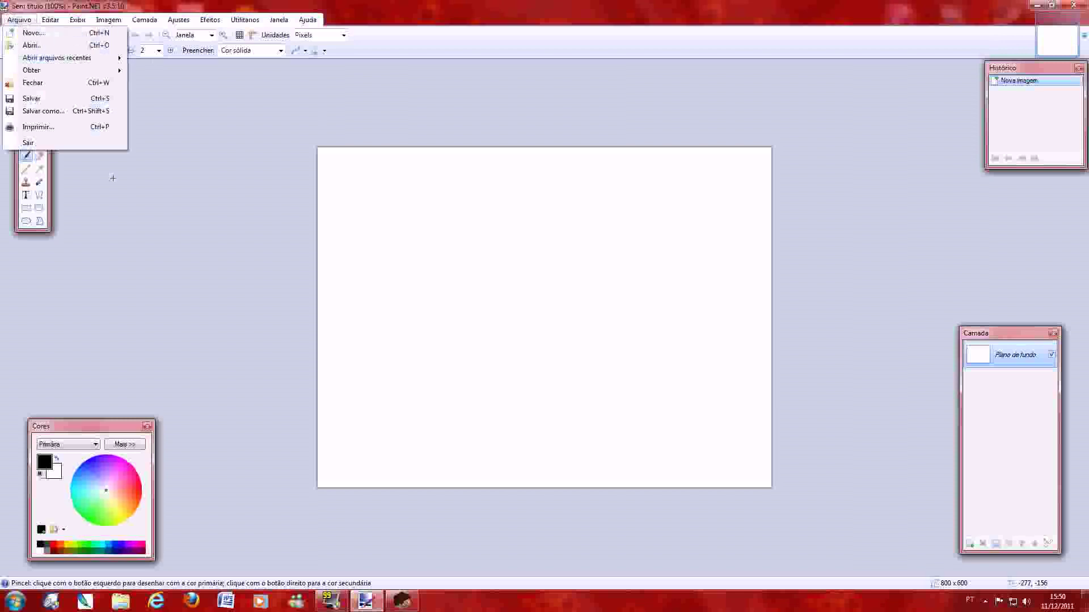
{"action": "left_click", "coordinate": [34, 45]}
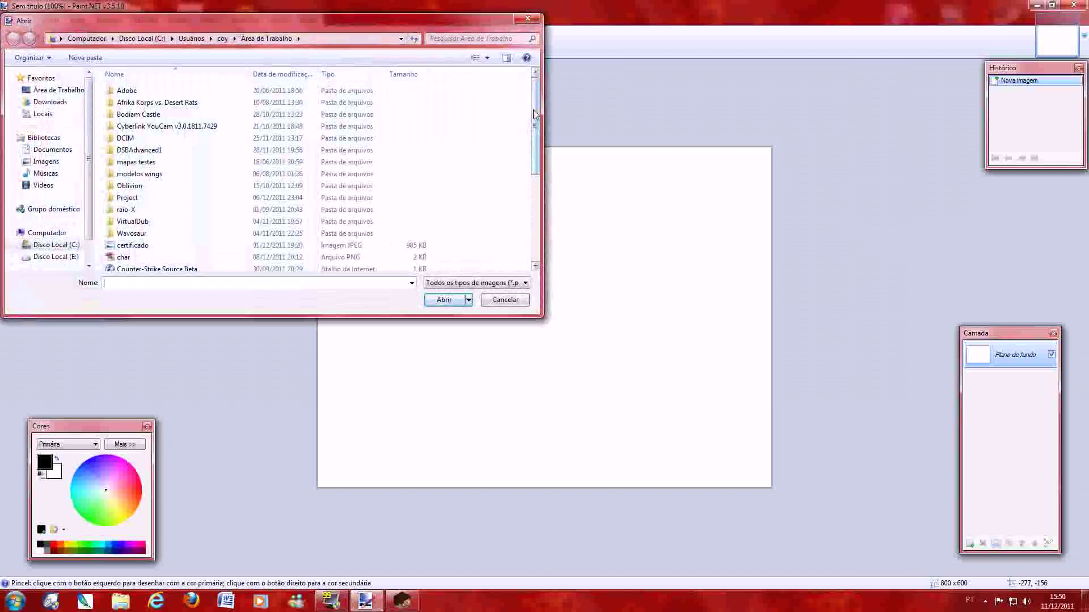
{"action": "left_click_drag", "start_coordinate": [535, 113], "coordinate": [535, 260]}
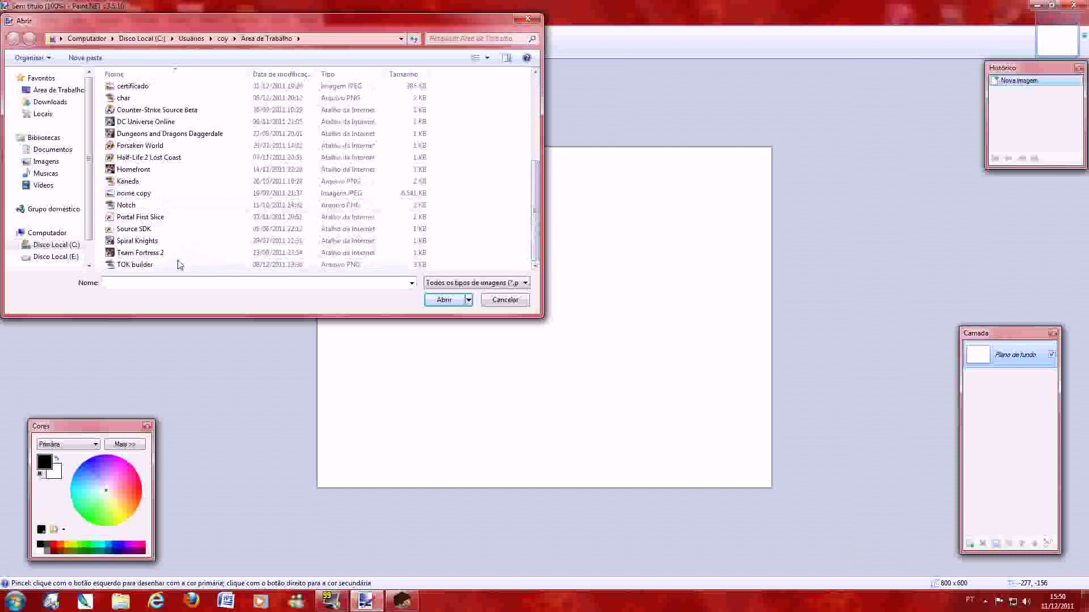
{"action": "left_click", "coordinate": [123, 98]}
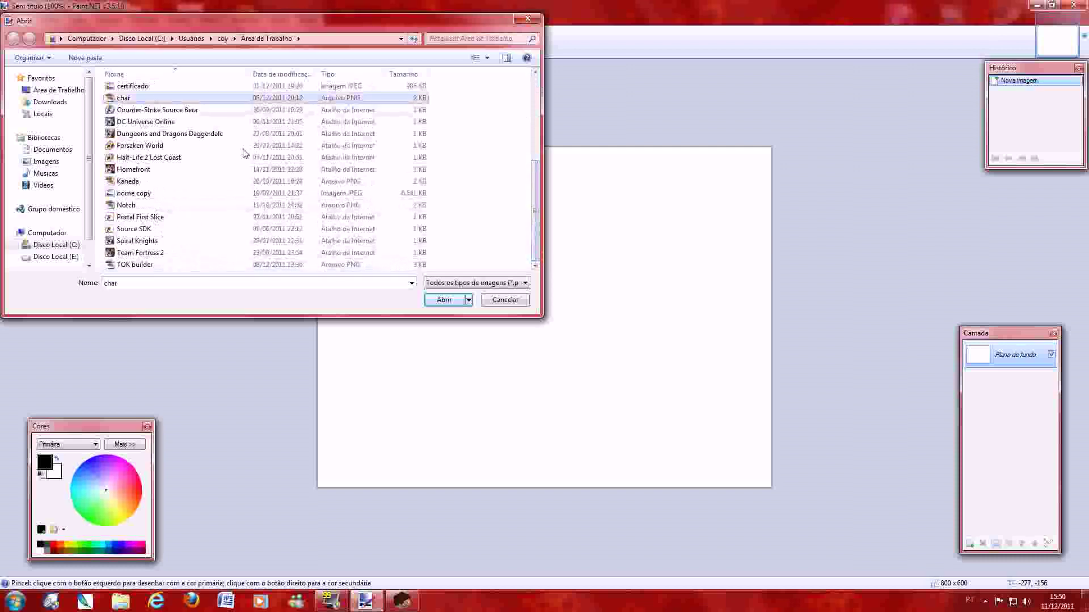
{"action": "left_click", "coordinate": [444, 300]}
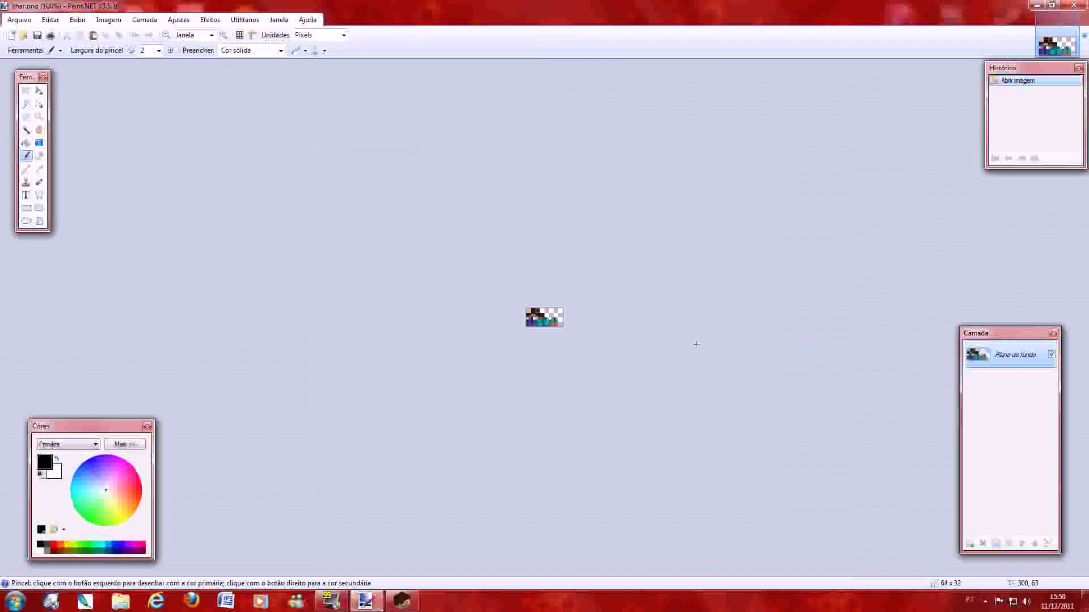
{"action": "scroll", "coordinate": [696, 344], "scroll_direction": "up", "scroll_amount": 8}
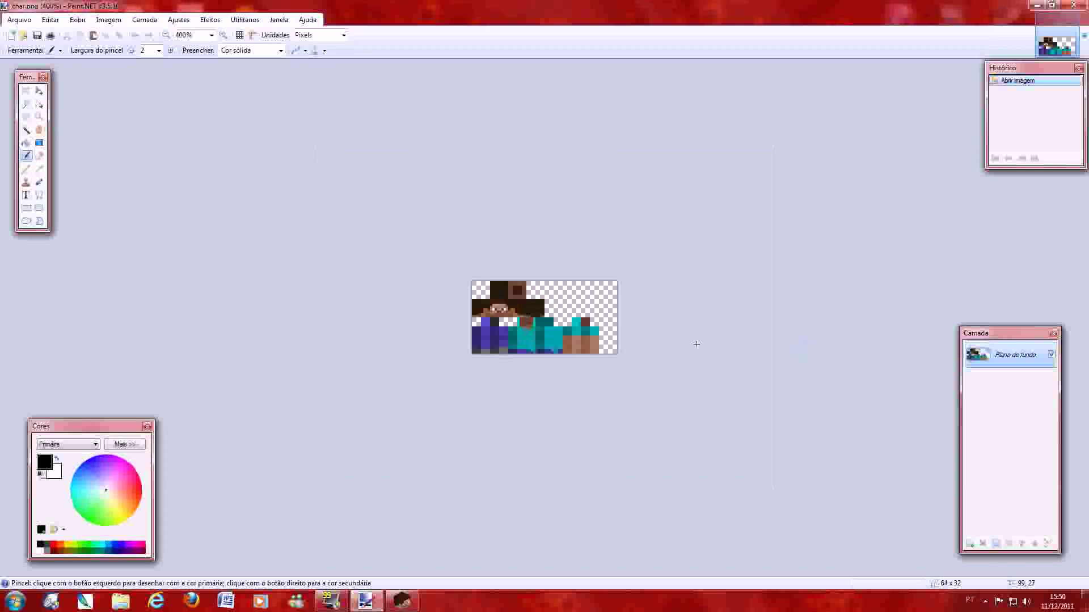
{"action": "scroll", "coordinate": [697, 344], "scroll_direction": "up", "scroll_amount": 1}
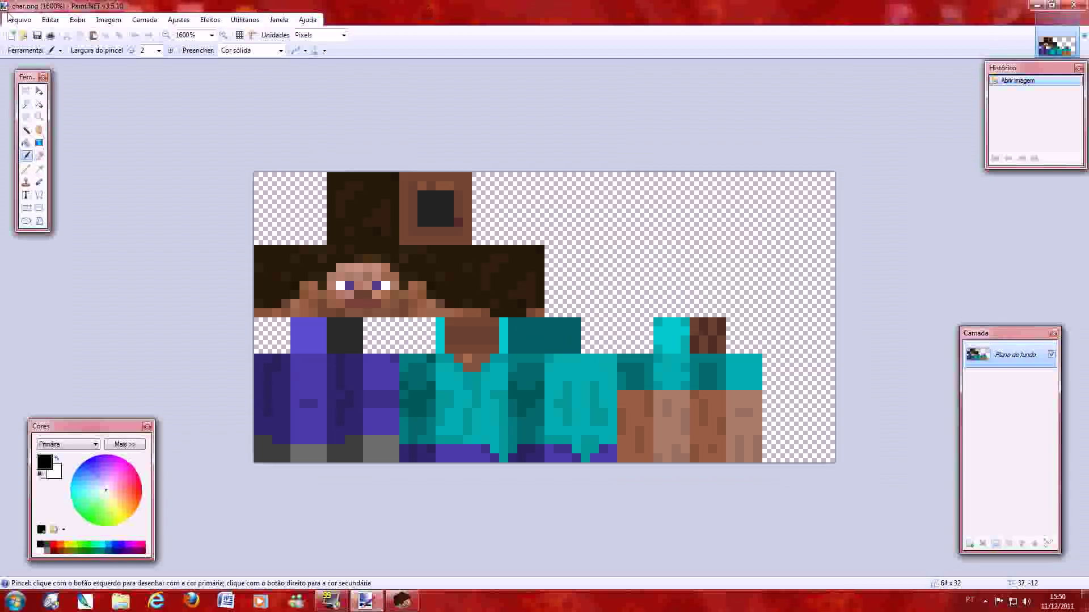
Open the TOK builder PNG skin from the desktop as another image, enlarged to 1600%.
{"action": "left_click", "coordinate": [8, 17]}
{"action": "left_click", "coordinate": [26, 41]}
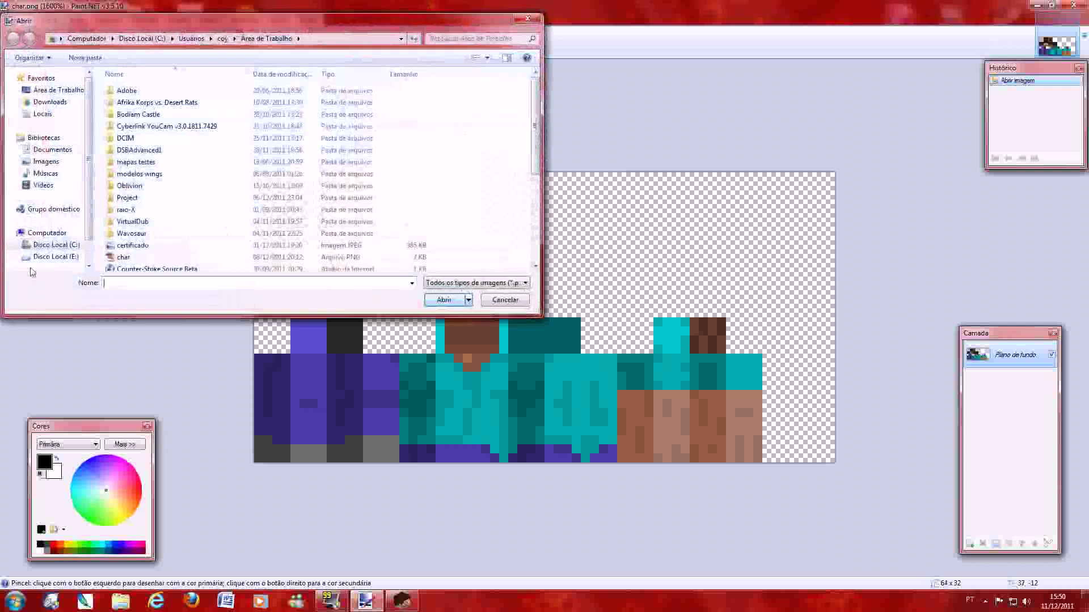
{"action": "left_click", "coordinate": [57, 90]}
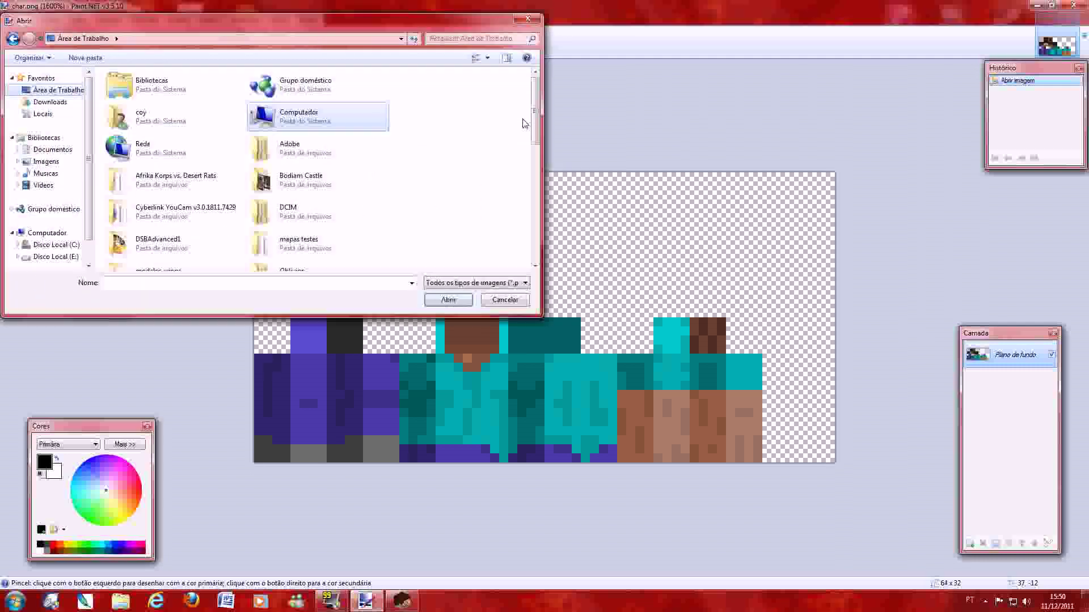
{"action": "scroll", "coordinate": [258, 155], "scroll_direction": "down", "scroll_amount": 10}
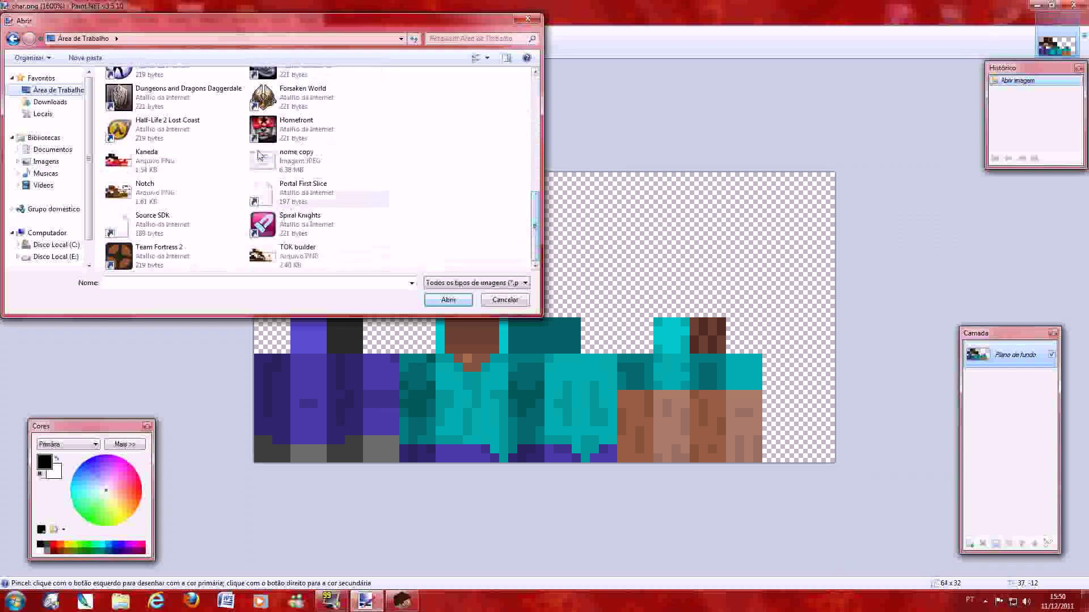
{"action": "left_click", "coordinate": [366, 270]}
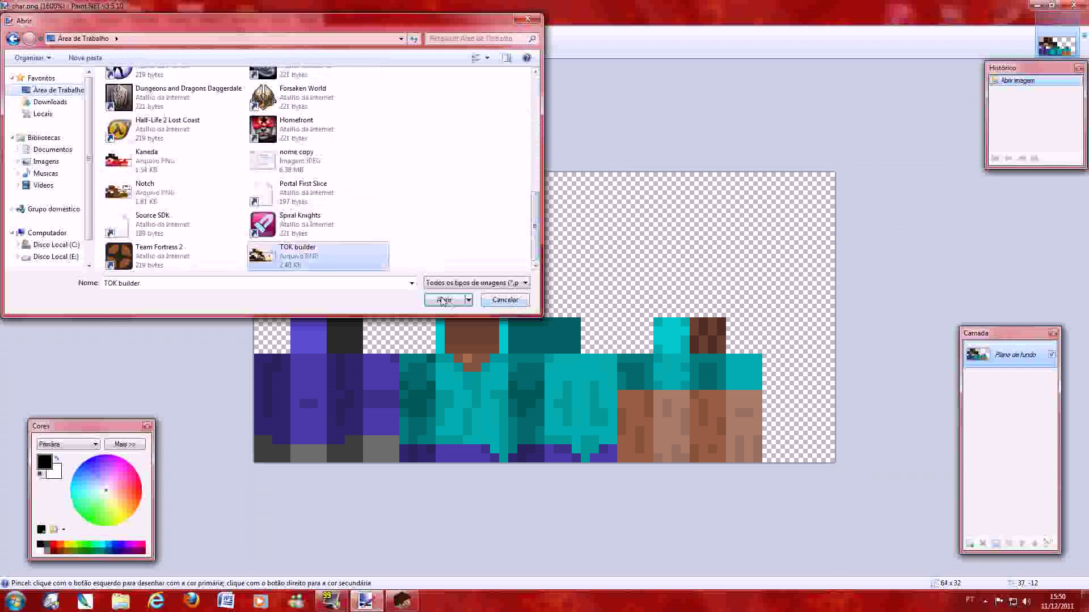
{"action": "left_click", "coordinate": [444, 300]}
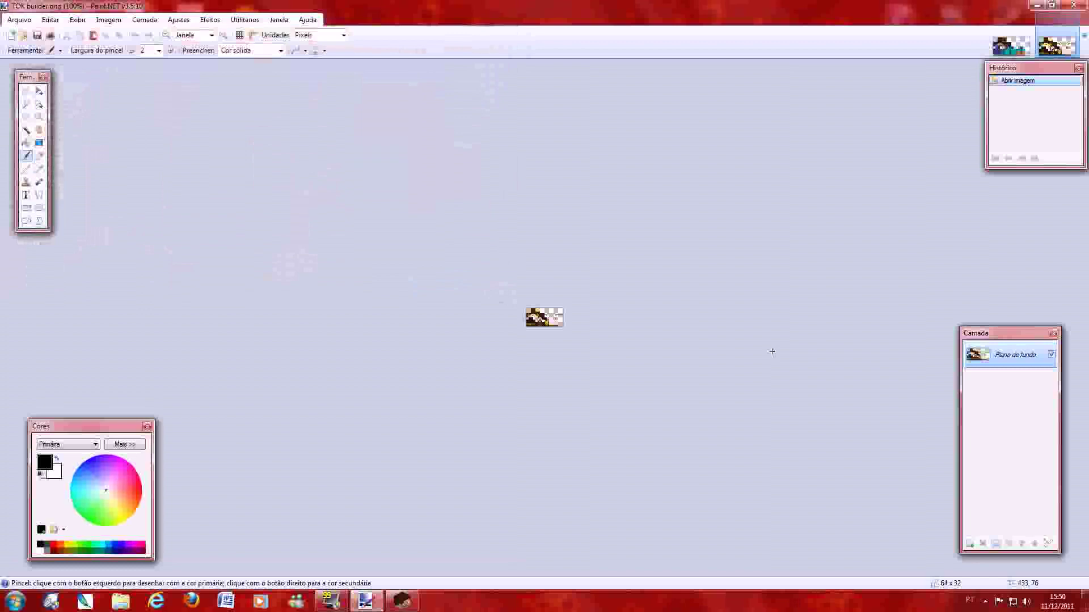
{"action": "scroll", "coordinate": [772, 351], "scroll_direction": "up", "scroll_amount": 9, "text": "ctrl"}
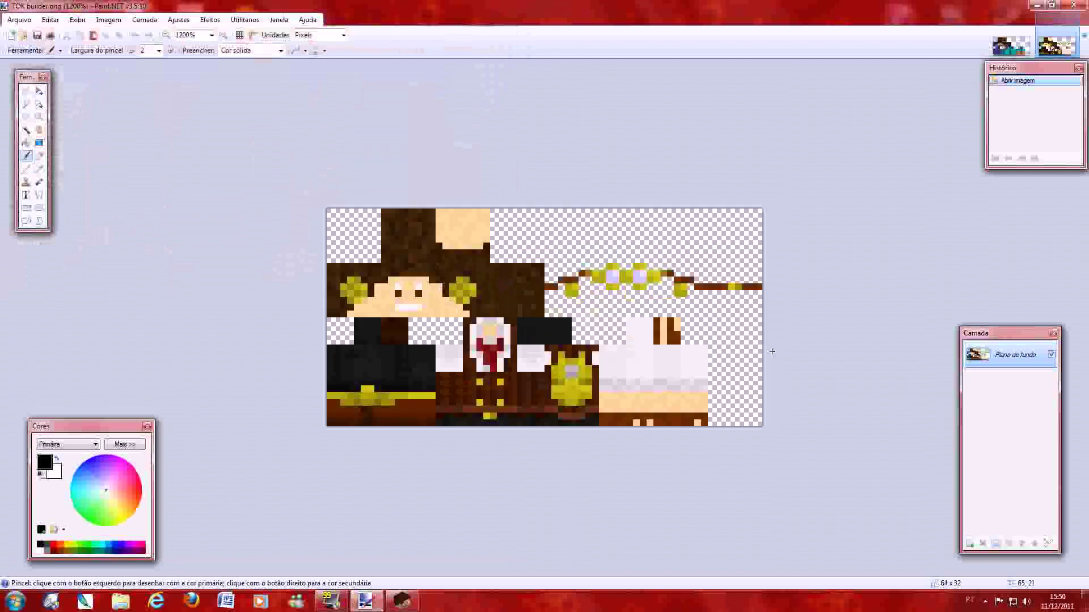
{"action": "scroll", "coordinate": [772, 352], "scroll_direction": "up", "scroll_amount": 1, "text": "ctrl"}
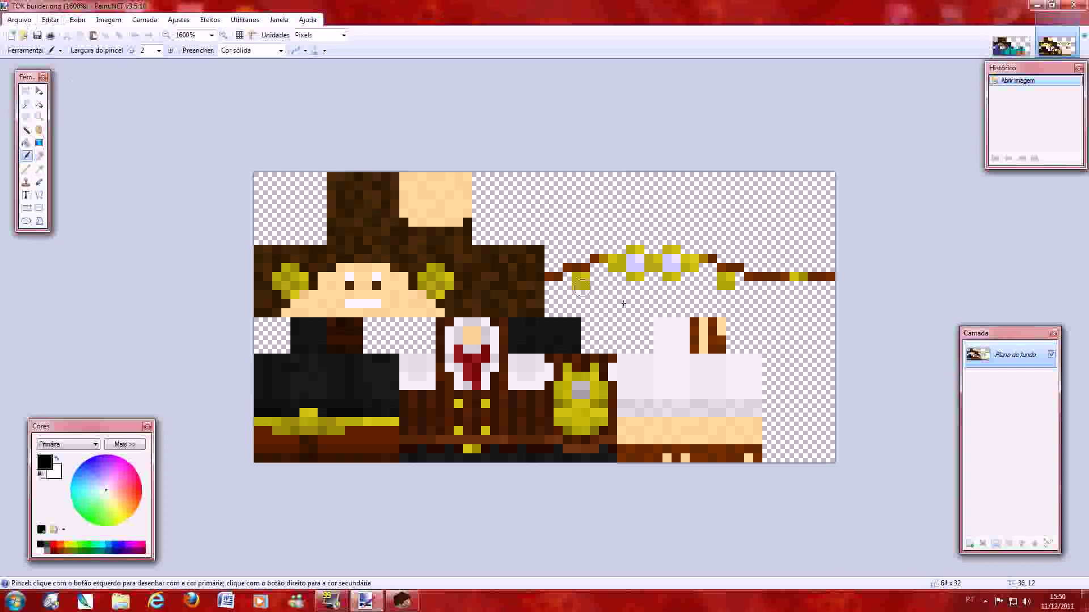
Open the Kaneda PNG skin from the desktop folder as another image, enlarged to 1600%.
{"action": "left_click", "coordinate": [20, 20]}
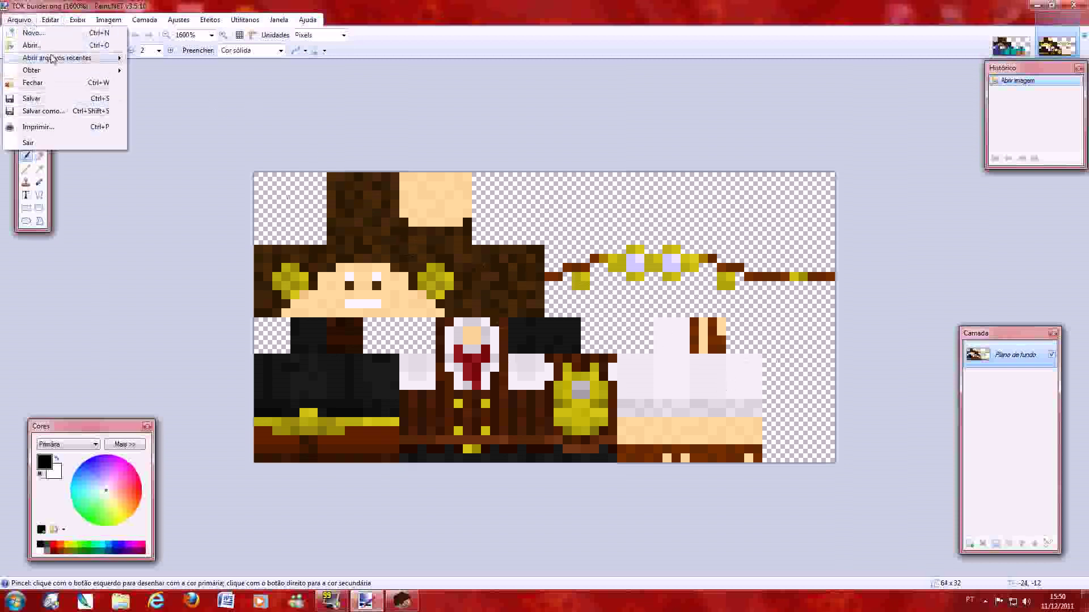
{"action": "left_click", "coordinate": [32, 46]}
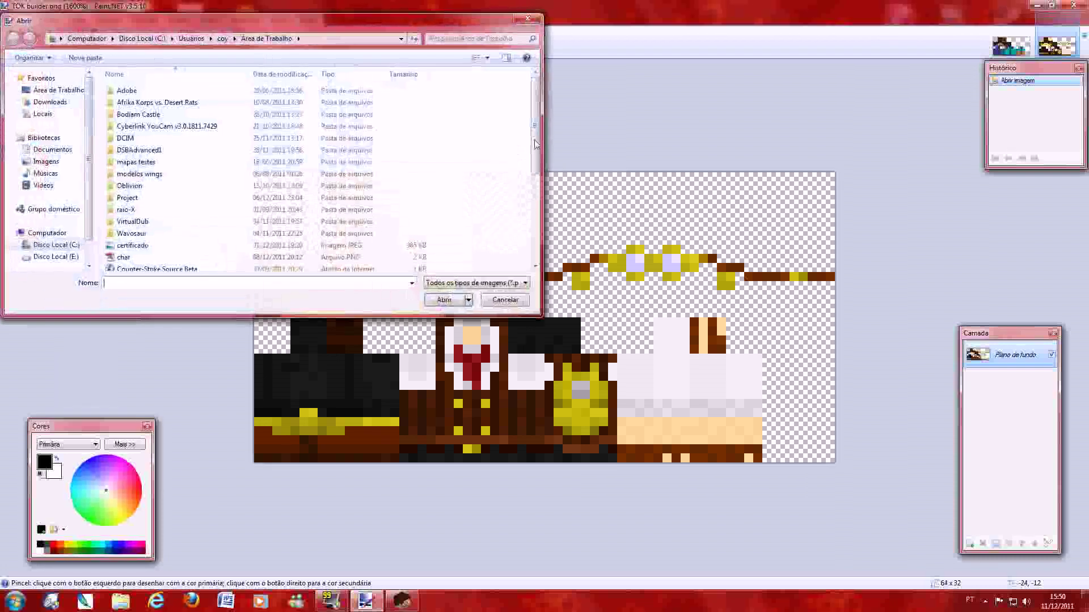
{"action": "left_click_drag", "start_coordinate": [535, 144], "coordinate": [537, 252]}
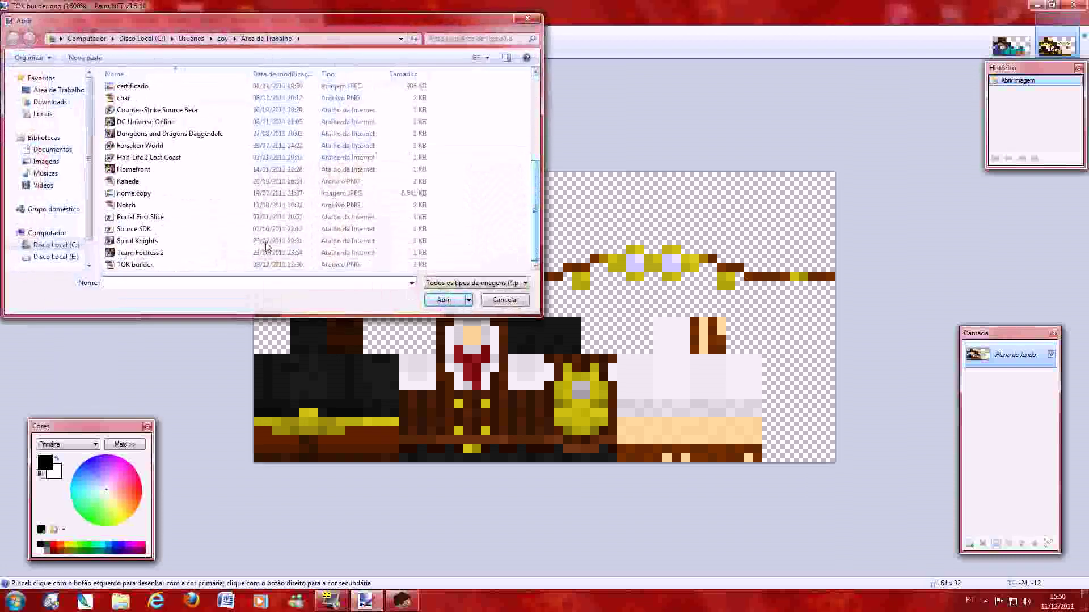
{"action": "left_click", "coordinate": [153, 181]}
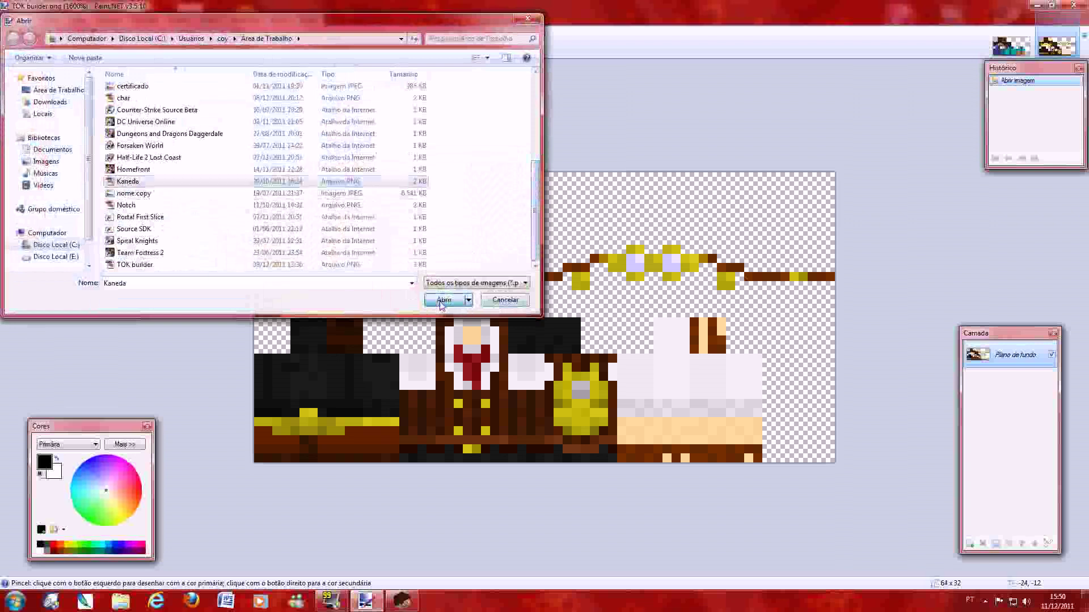
{"action": "left_click", "coordinate": [443, 300]}
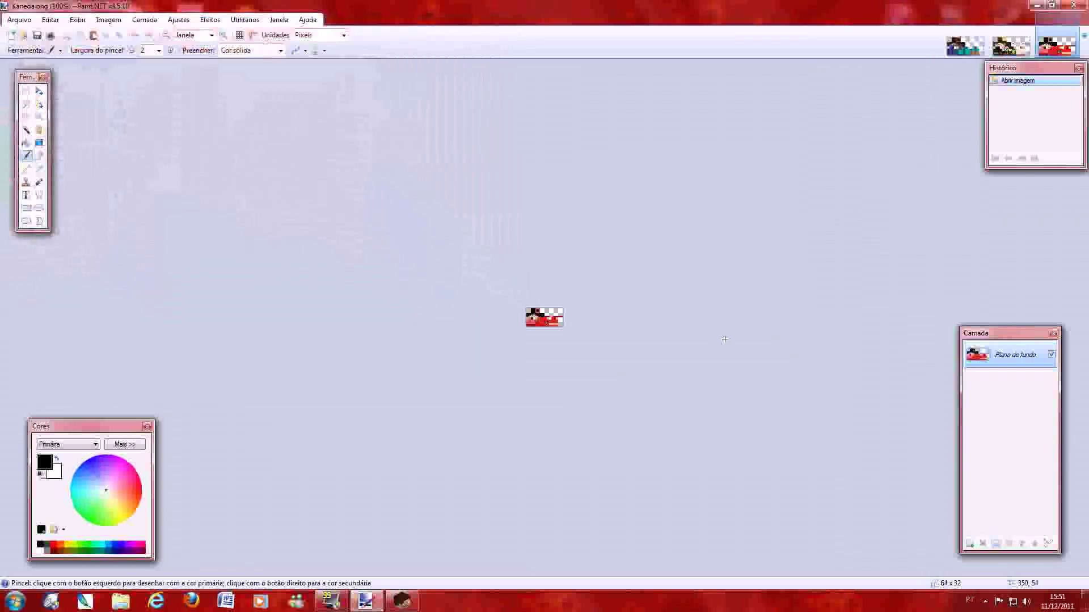
{"action": "scroll", "coordinate": [724, 339], "scroll_direction": "up", "scroll_amount": 10}
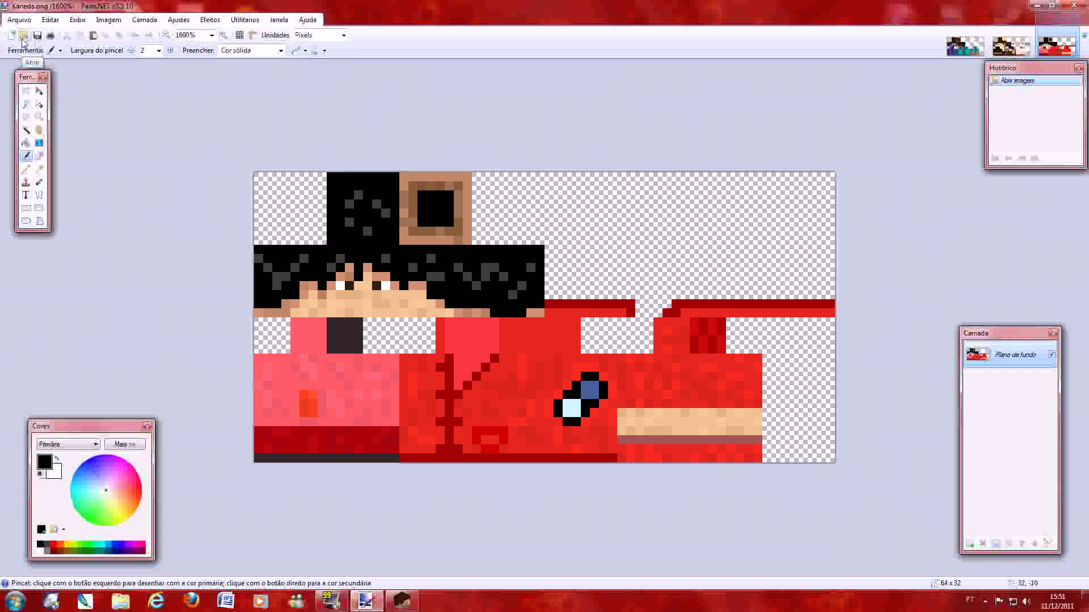
Open the Notch PNG skin from the desktop folder as another image, enlarged to 1200%.
{"action": "left_click", "coordinate": [18, 19]}
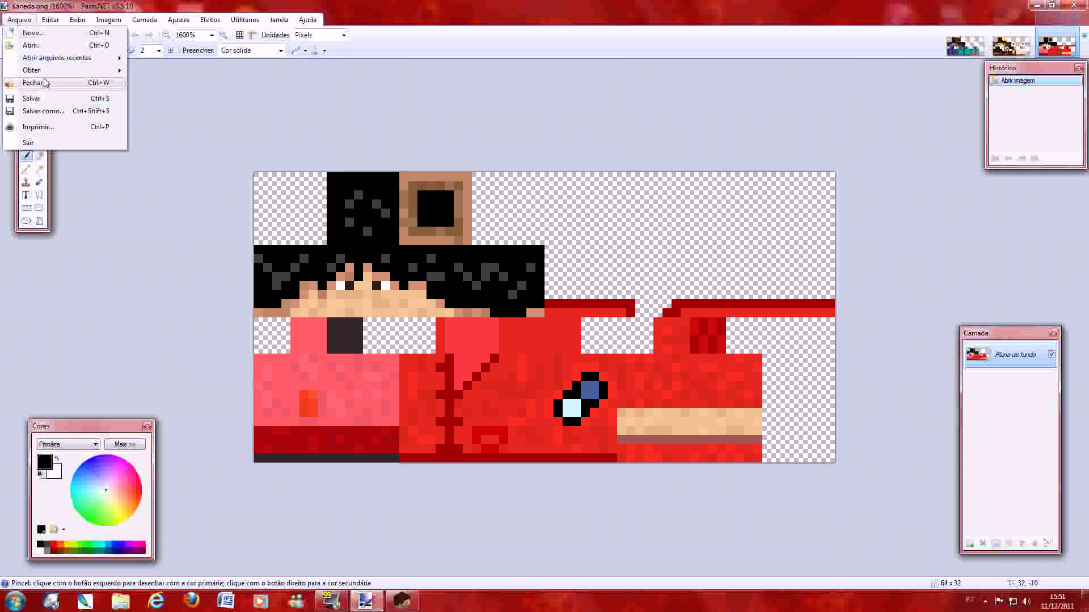
{"action": "left_click", "coordinate": [34, 46]}
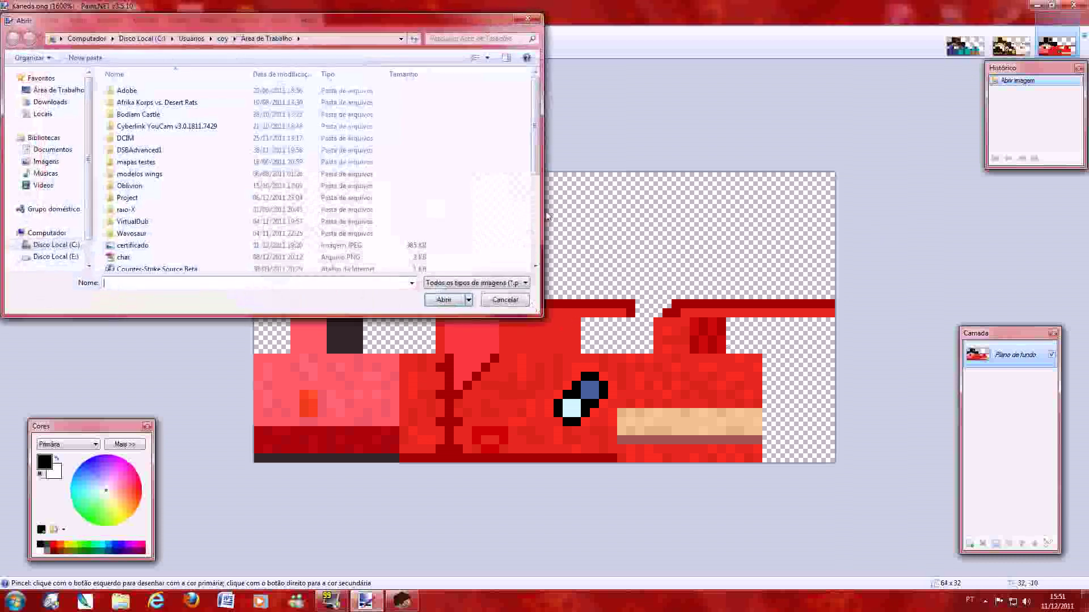
{"action": "left_click_drag", "start_coordinate": [535, 159], "coordinate": [532, 243]}
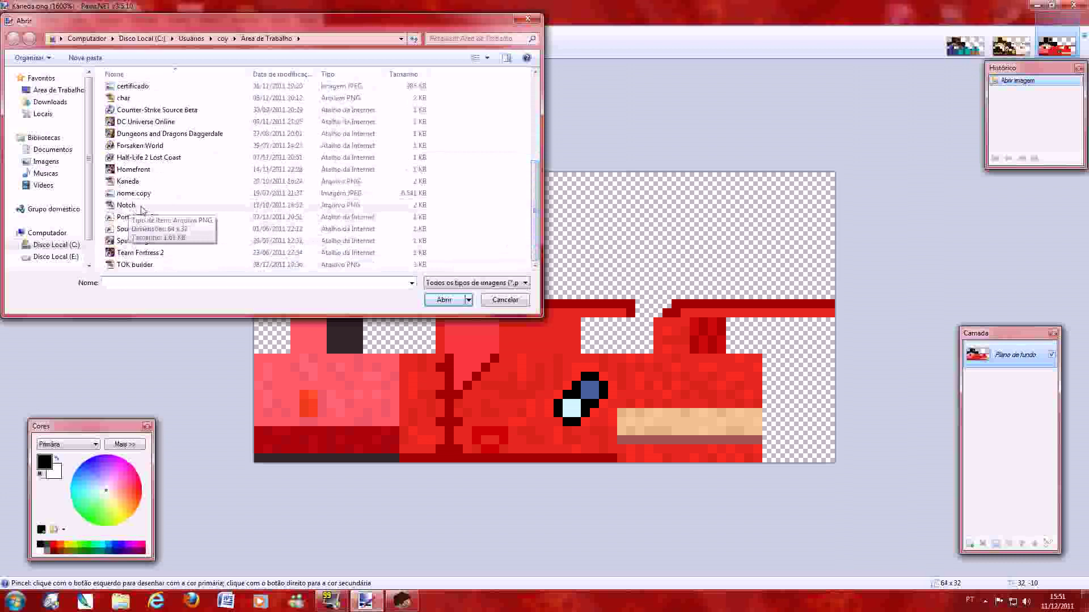
{"action": "left_click", "coordinate": [141, 207]}
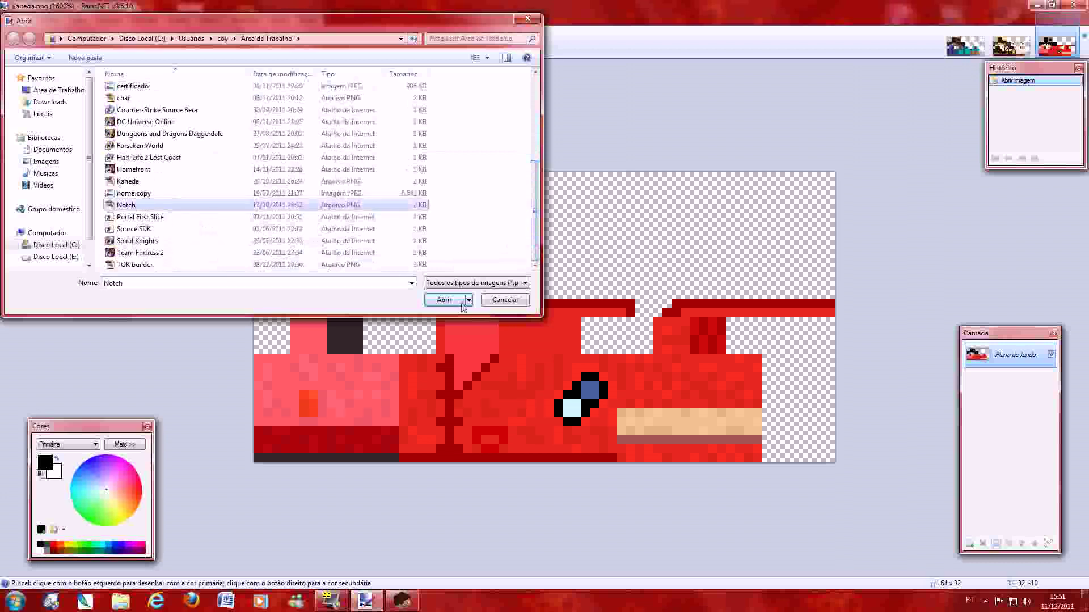
{"action": "left_click", "coordinate": [459, 299]}
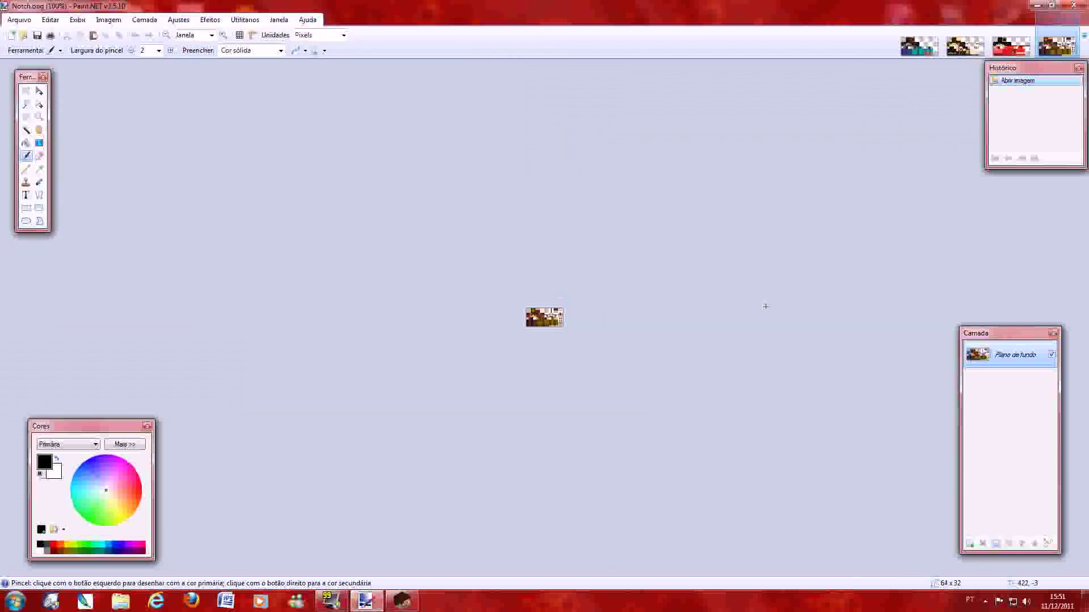
{"action": "scroll", "coordinate": [765, 307], "scroll_direction": "up", "scroll_amount": 9}
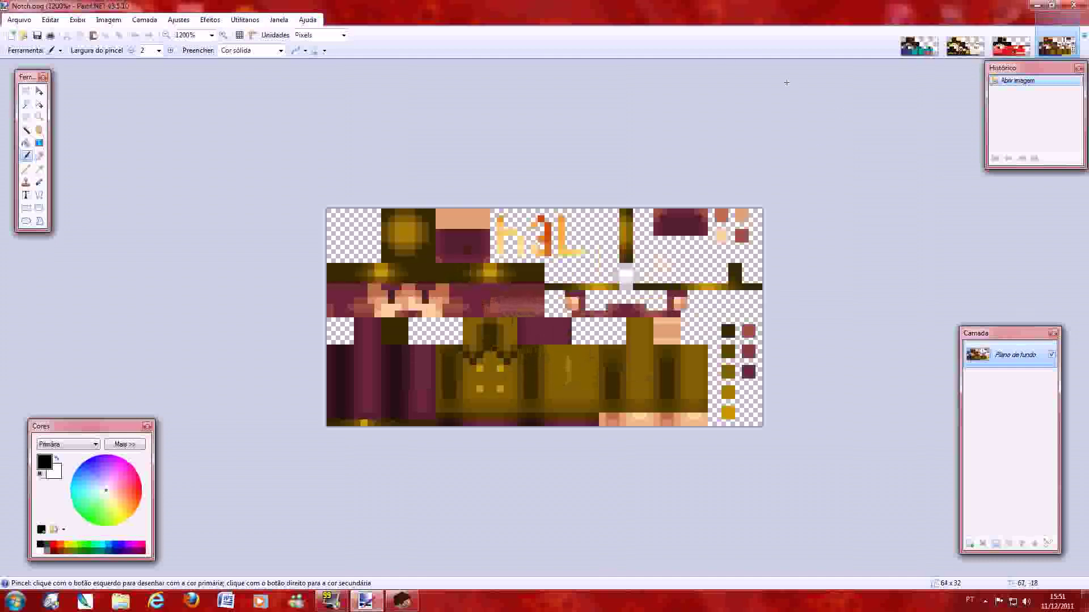
Compare the layouts of the char, TOK builder, Kaneda and Notch skins, finishing on the char skin.
{"action": "left_click", "coordinate": [919, 45]}
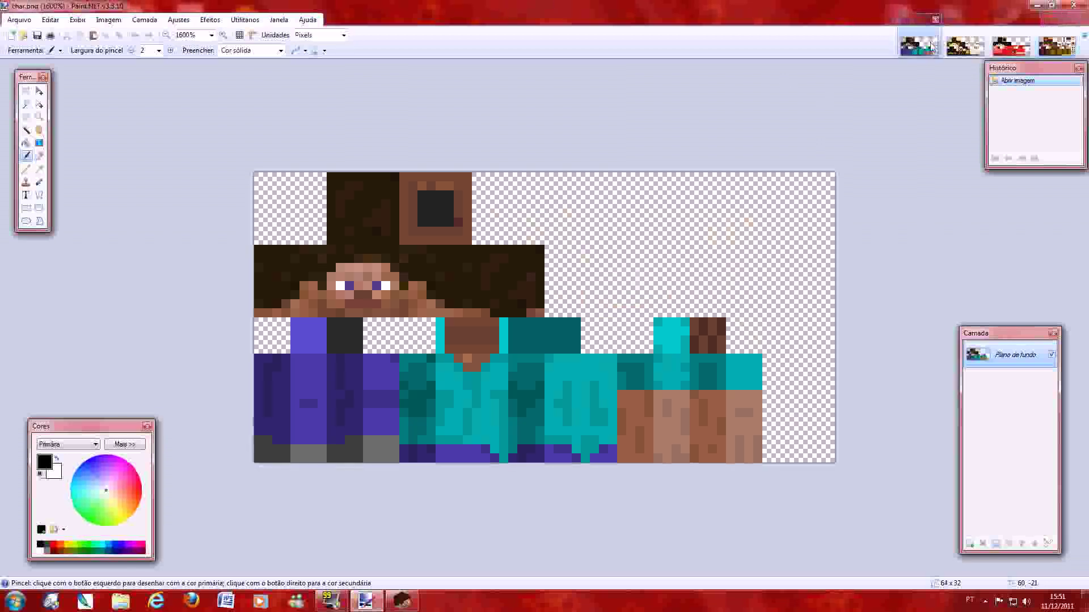
{"action": "left_click", "coordinate": [967, 47]}
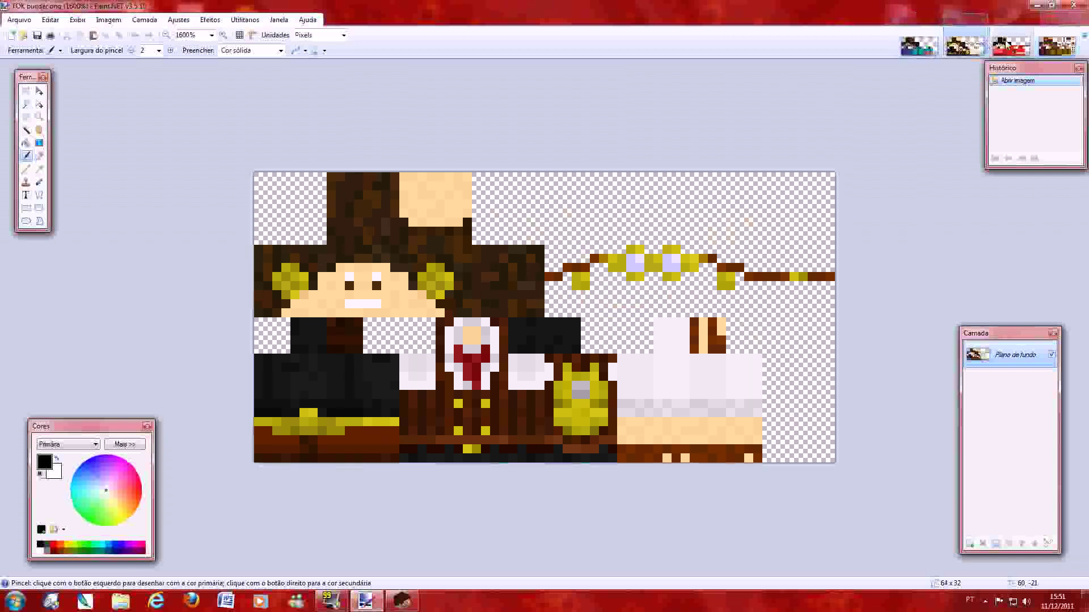
{"action": "left_click", "coordinate": [1011, 45]}
{"action": "left_click", "coordinate": [1058, 46]}
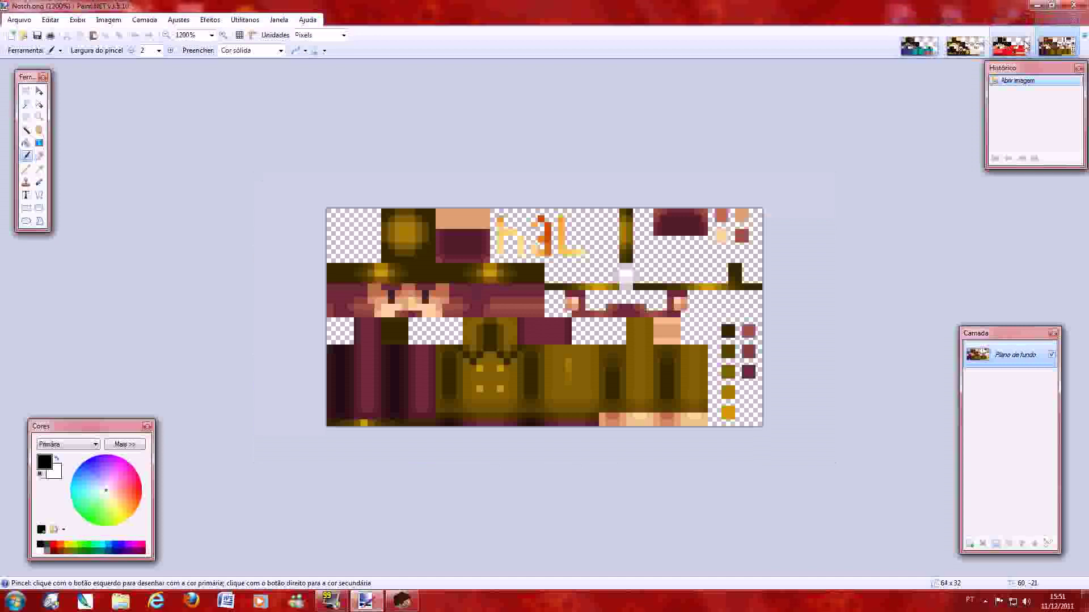
{"action": "left_click", "coordinate": [930, 45]}
{"action": "left_click", "coordinate": [970, 46]}
{"action": "left_click", "coordinate": [1015, 46]}
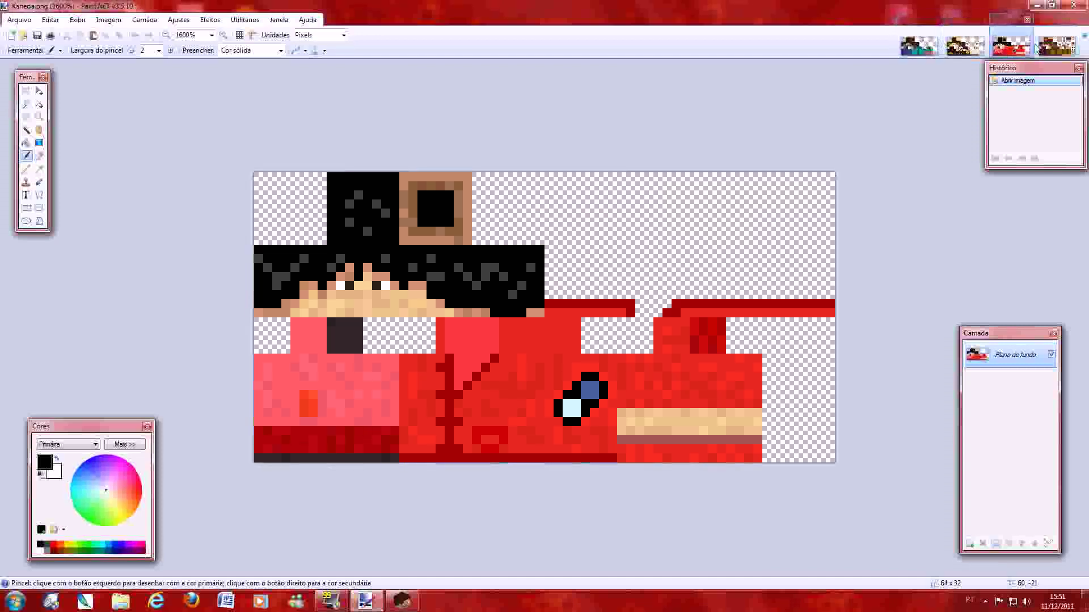
{"action": "left_click", "coordinate": [1040, 46]}
{"action": "left_click", "coordinate": [911, 50]}
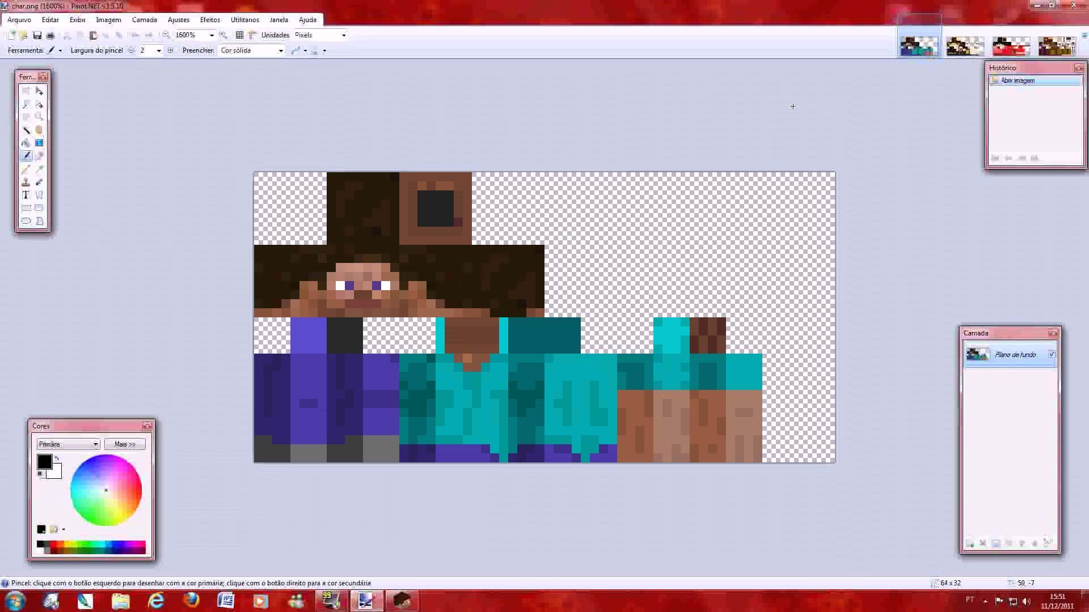
Select the 16 x 16 pixel trouser area in the lower corner of the Notch skin with a rectangular selection.
{"action": "mouse_move", "coordinate": [27, 77]}
{"action": "left_mouse_down"}
{"action": "mouse_move", "coordinate": [95, 85]}
{"action": "mouse_move", "coordinate": [71, 116]}
{"action": "mouse_move", "coordinate": [52, 81]}
{"action": "mouse_move", "coordinate": [64, 82]}
{"action": "mouse_move", "coordinate": [39, 85]}
{"action": "left_mouse_up"}
{"action": "left_click", "coordinate": [39, 94]}
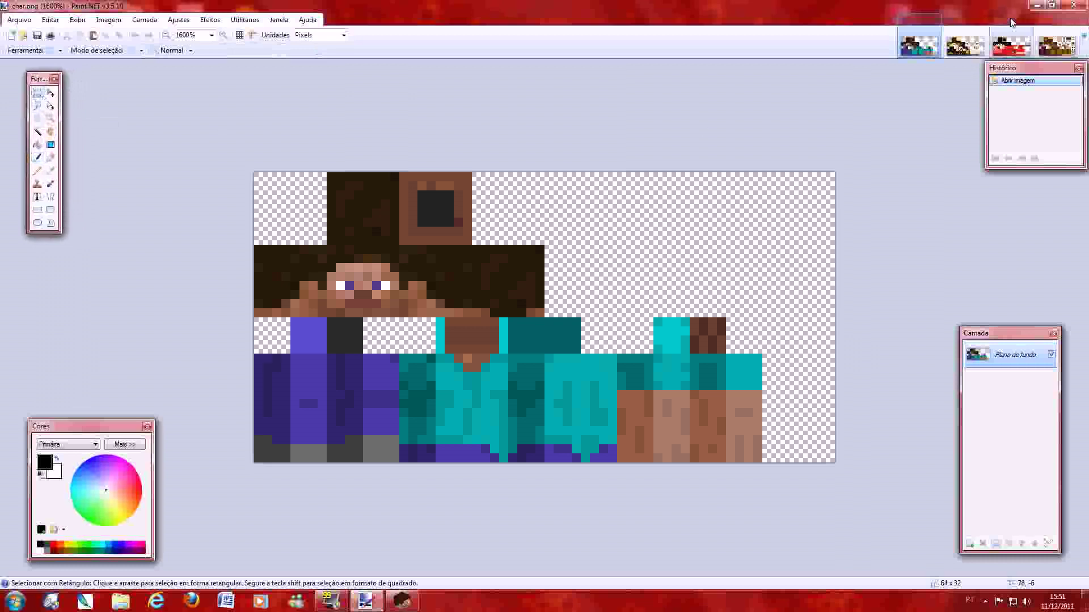
{"action": "left_click", "coordinate": [963, 49]}
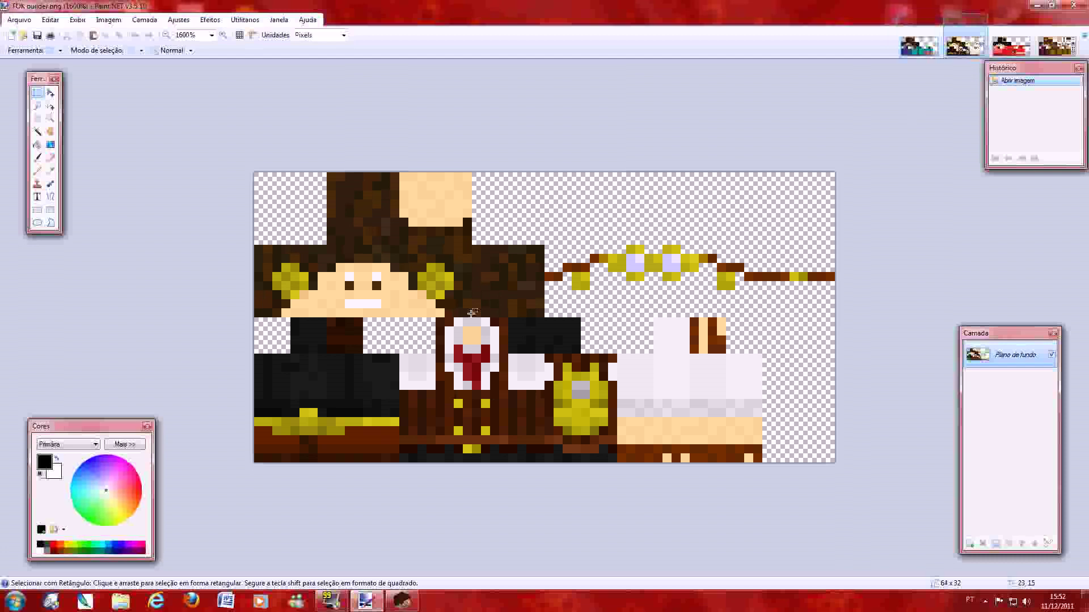
{"action": "key", "text": "ctrl+Tab"}
{"action": "key", "text": "ctrl+Tab"}
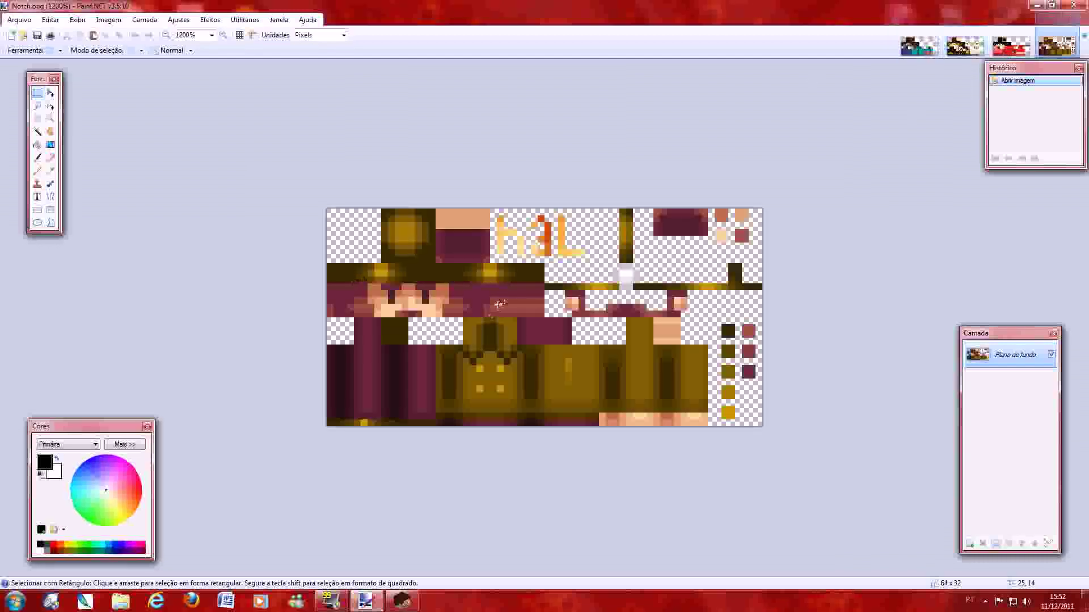
{"action": "mouse_move", "coordinate": [1050, 51]}
{"action": "left_click_drag", "start_coordinate": [315, 439], "coordinate": [430, 322]}
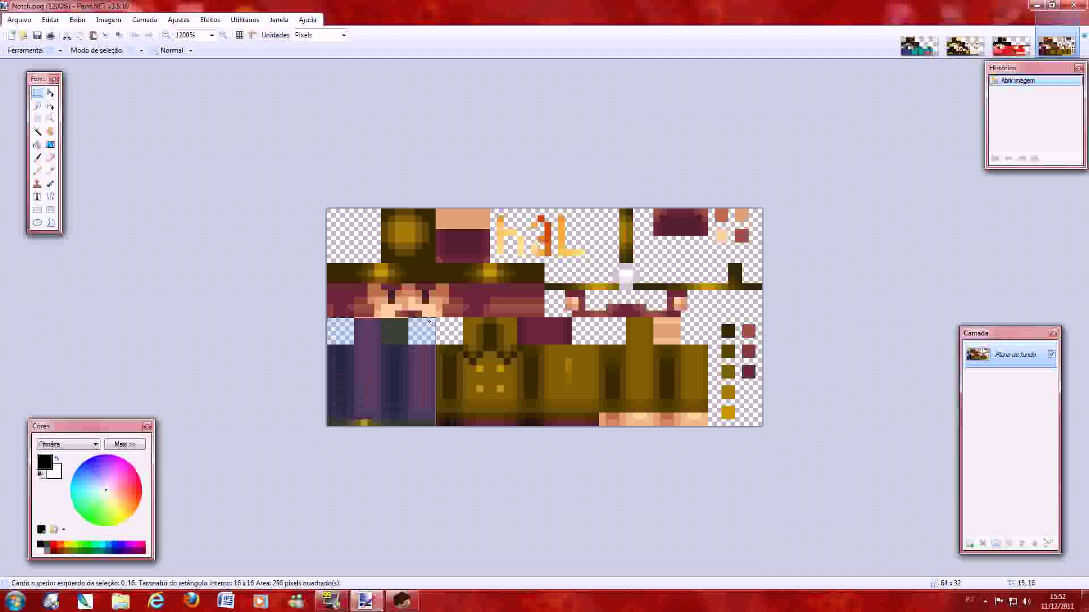
{"action": "left_click_drag", "start_coordinate": [429, 322], "coordinate": [429, 322]}
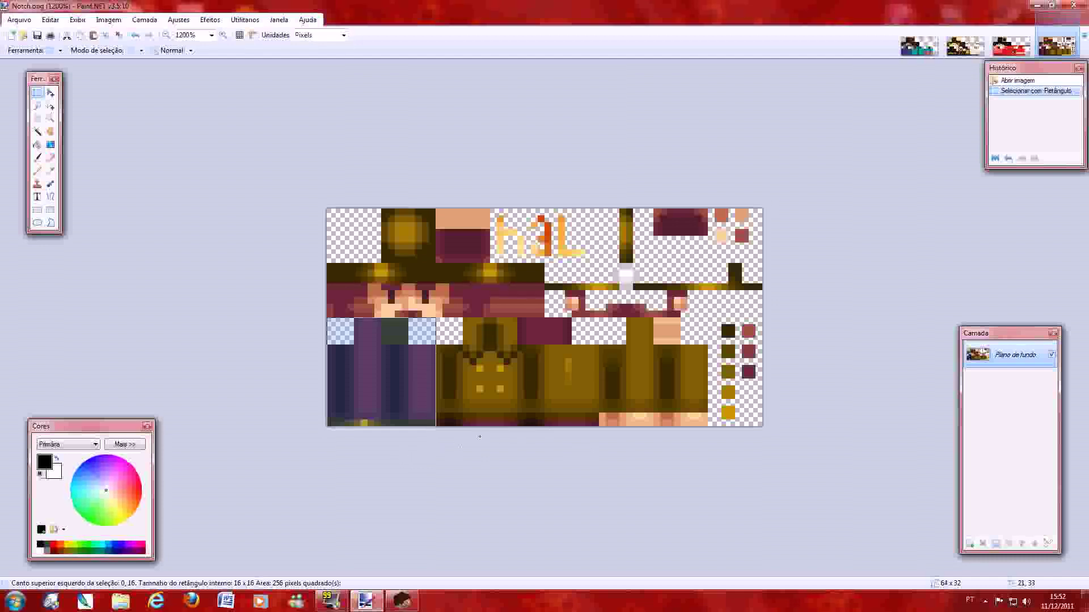
Add the one-pixel strip beneath the Notch coat to the trouser selection and copy the selected pixels.
{"action": "left_click_drag", "start_coordinate": [436, 426], "coordinate": [593, 421]}
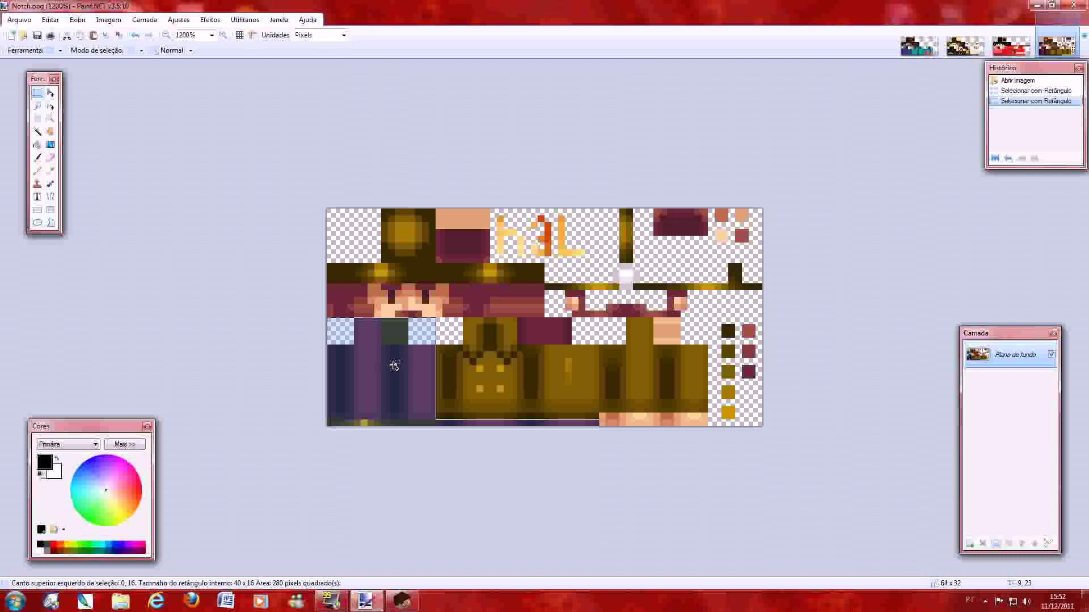
{"action": "left_click", "coordinate": [53, 21]}
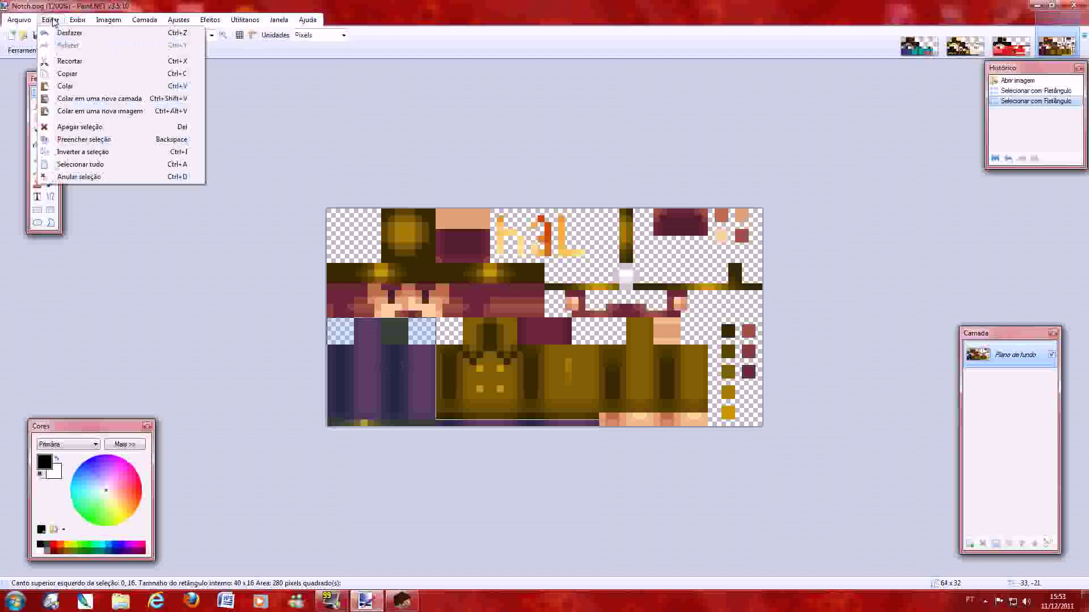
{"action": "left_click", "coordinate": [68, 74]}
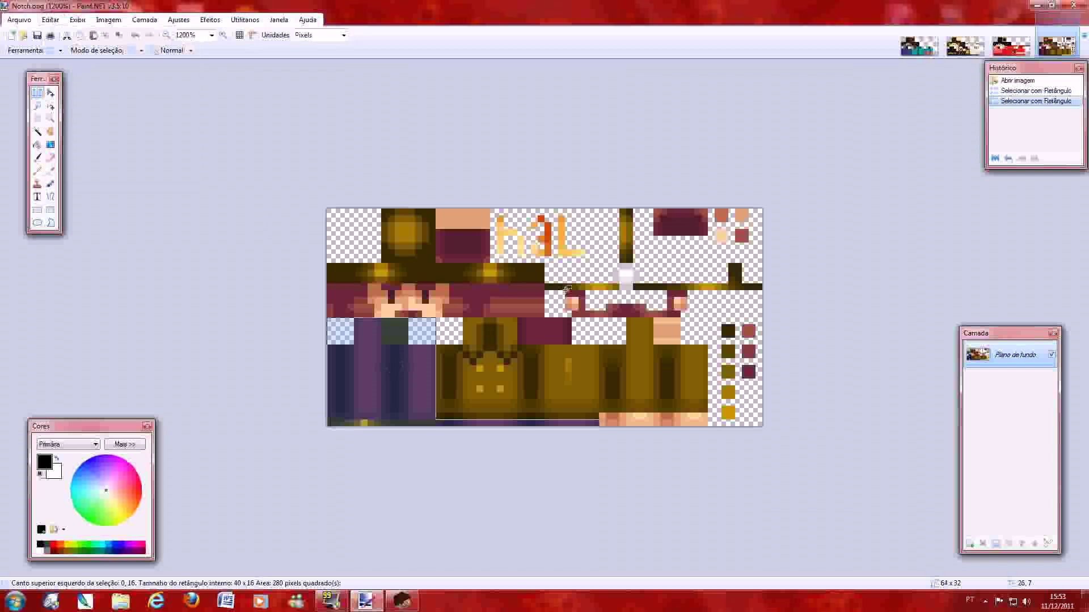
Paste the copied Notch trousers into the char skin as a new layer and deselect them.
{"action": "left_click", "coordinate": [919, 45]}
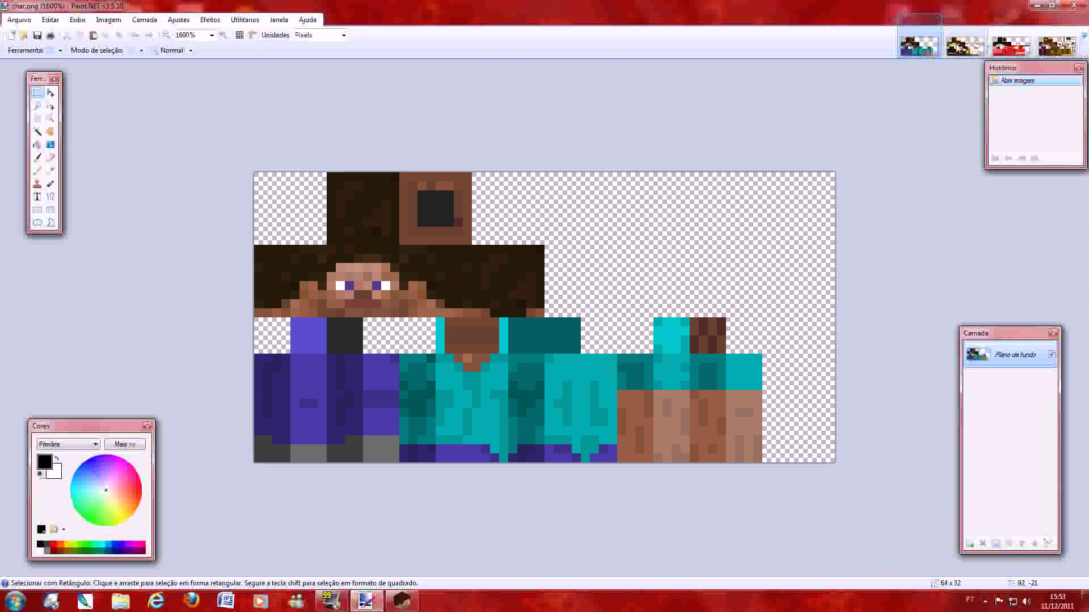
{"action": "left_click", "coordinate": [1056, 45]}
{"action": "left_click", "coordinate": [1011, 45]}
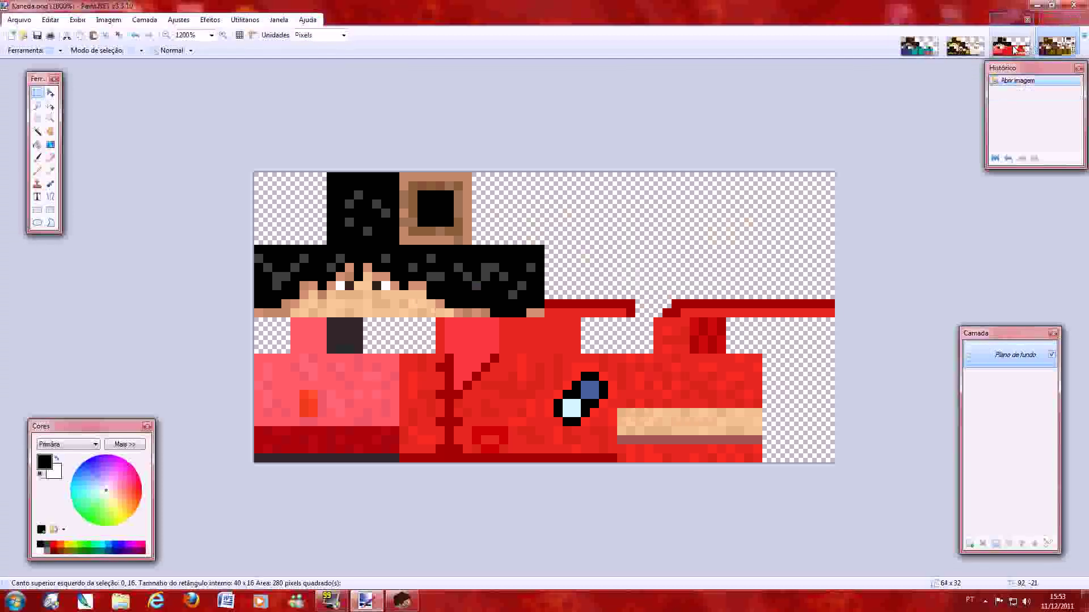
{"action": "left_click", "coordinate": [958, 49]}
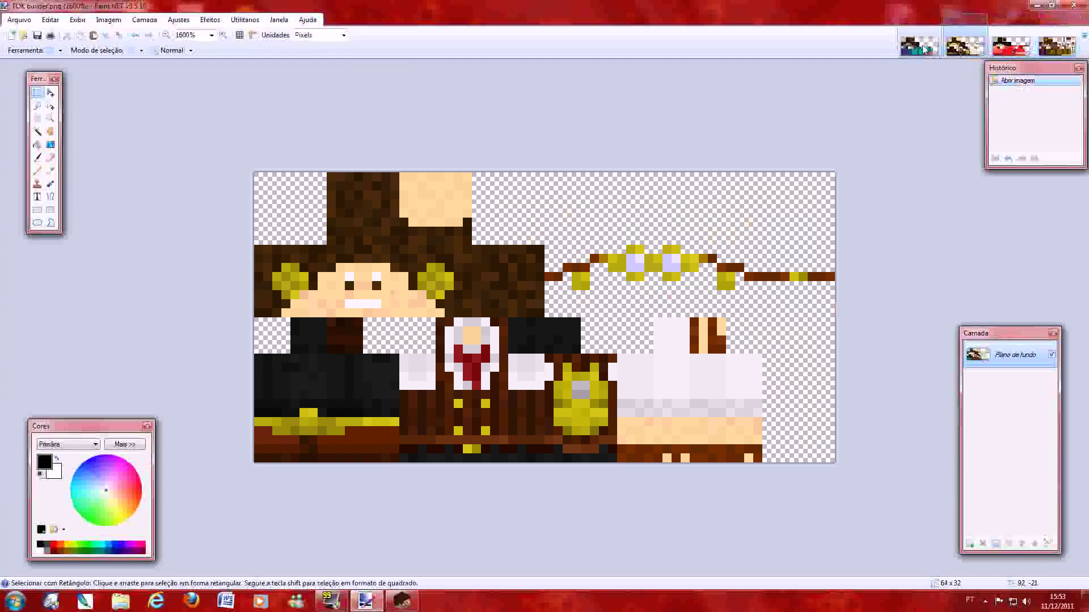
{"action": "left_click", "coordinate": [925, 49]}
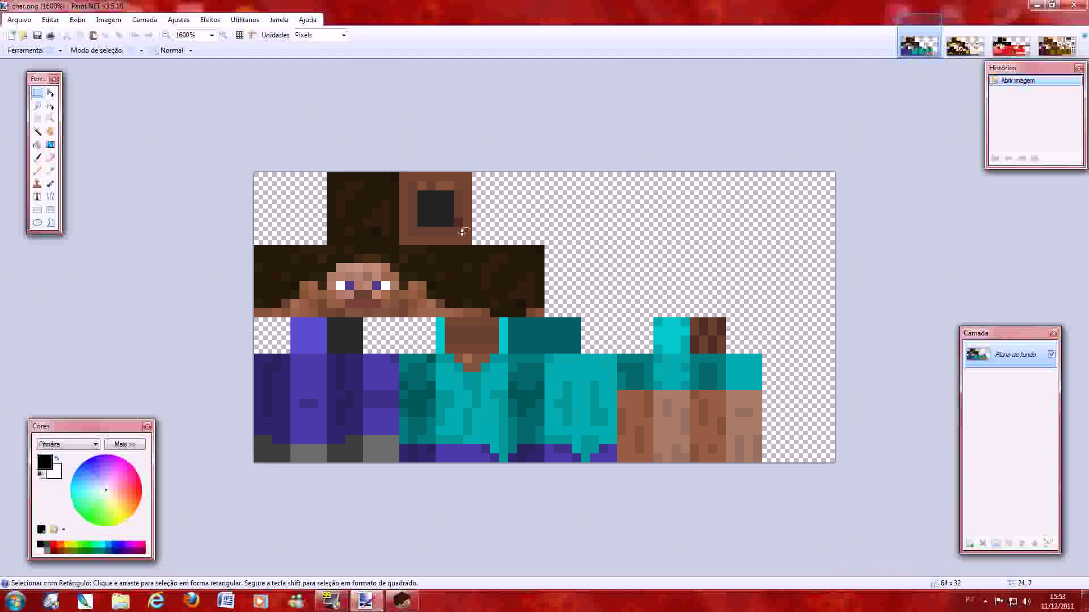
{"action": "left_click", "coordinate": [49, 22]}
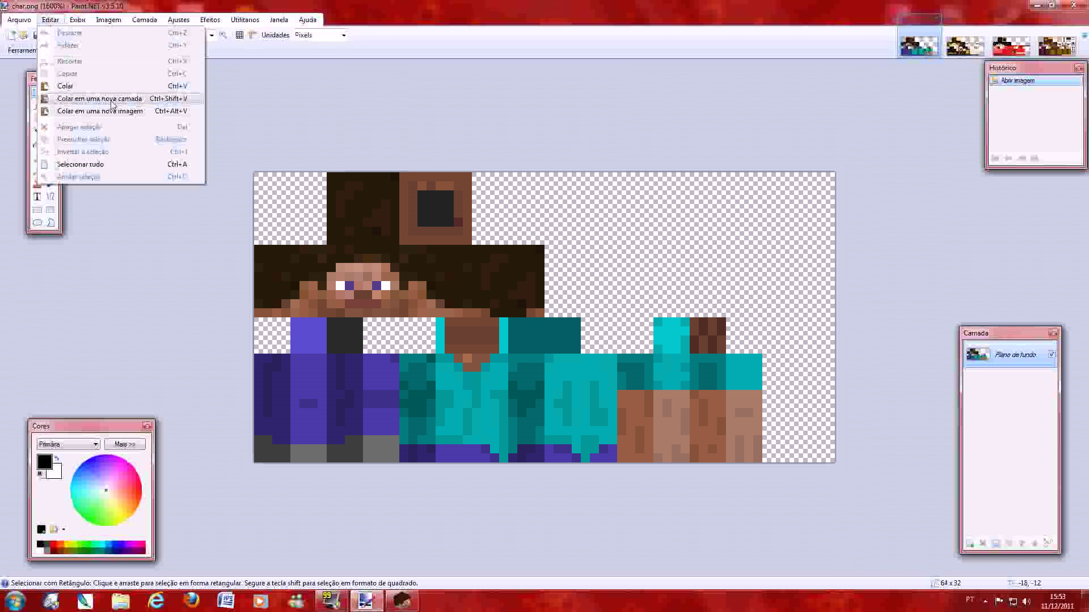
{"action": "left_click", "coordinate": [119, 101]}
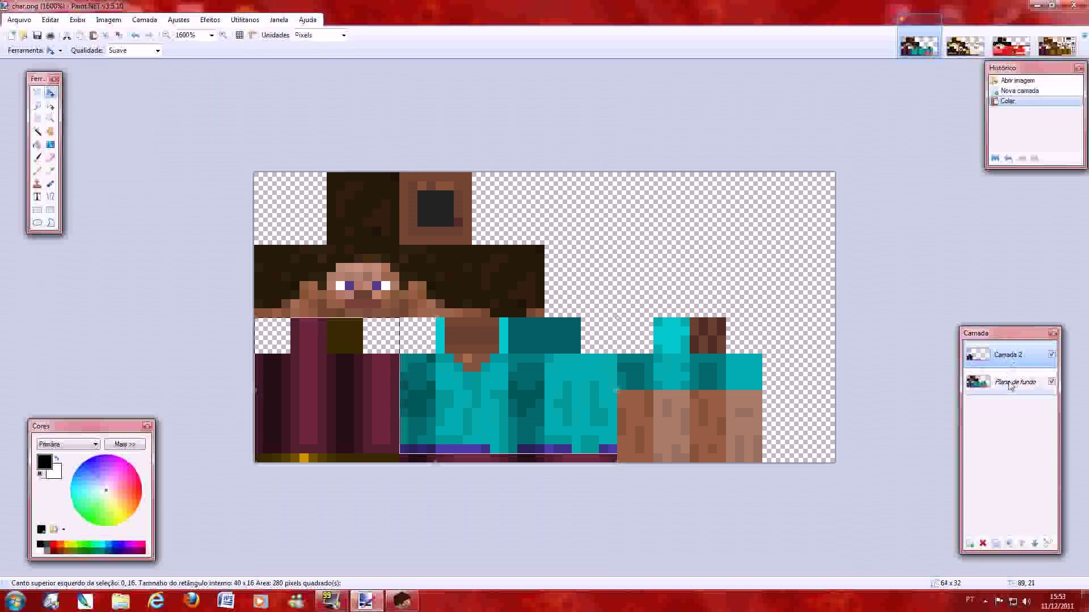
{"action": "mouse_move", "coordinate": [1017, 335]}
{"action": "left_mouse_down"}
{"action": "mouse_move", "coordinate": [984, 344]}
{"action": "mouse_move", "coordinate": [978, 322]}
{"action": "mouse_move", "coordinate": [1005, 333]}
{"action": "left_mouse_up"}
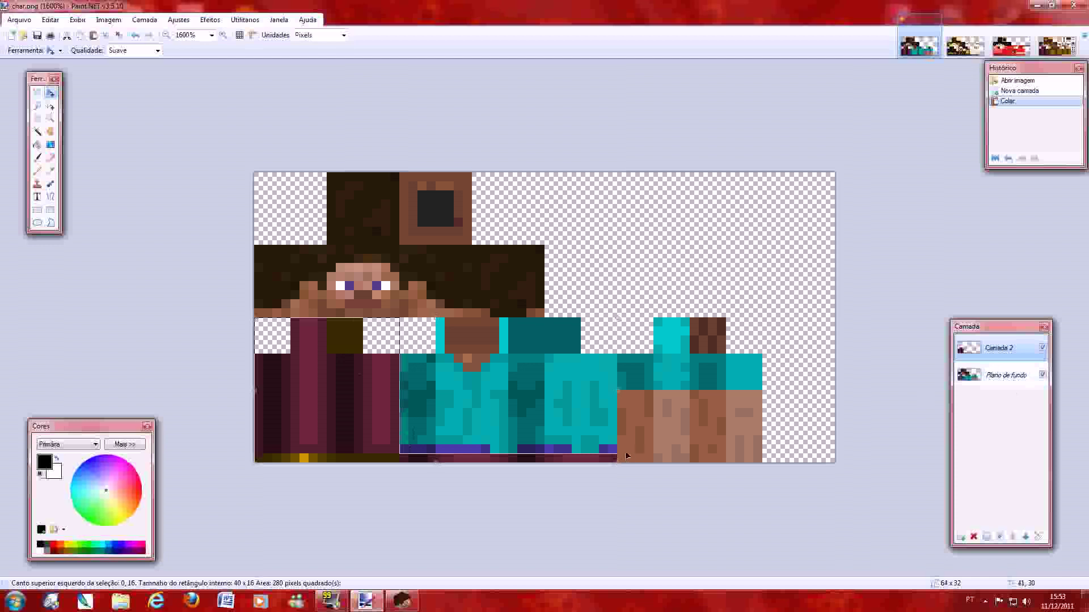
{"action": "key", "text": "ctrl+d"}
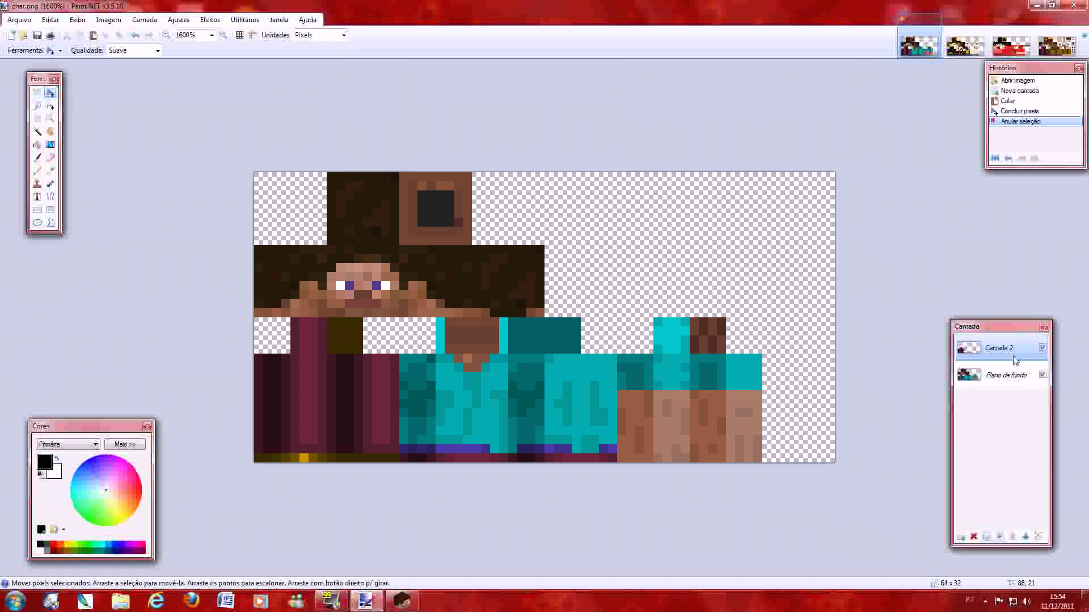
Toggle the visibility of the pasted trouser layer off and on to compare it with the original char legs.
{"action": "left_click", "coordinate": [1043, 349]}
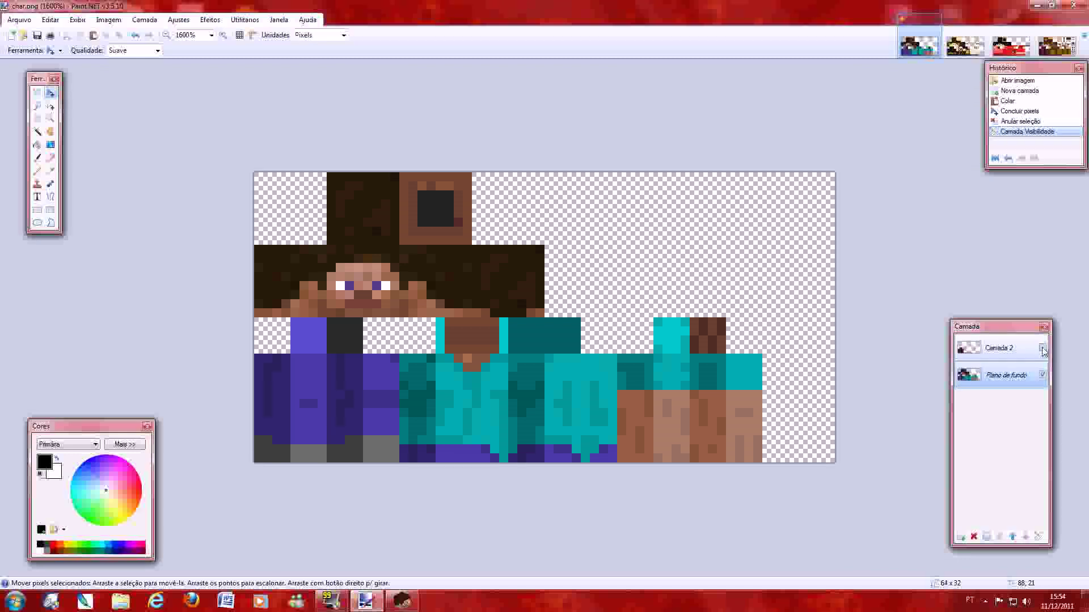
{"action": "left_click", "coordinate": [1042, 350]}
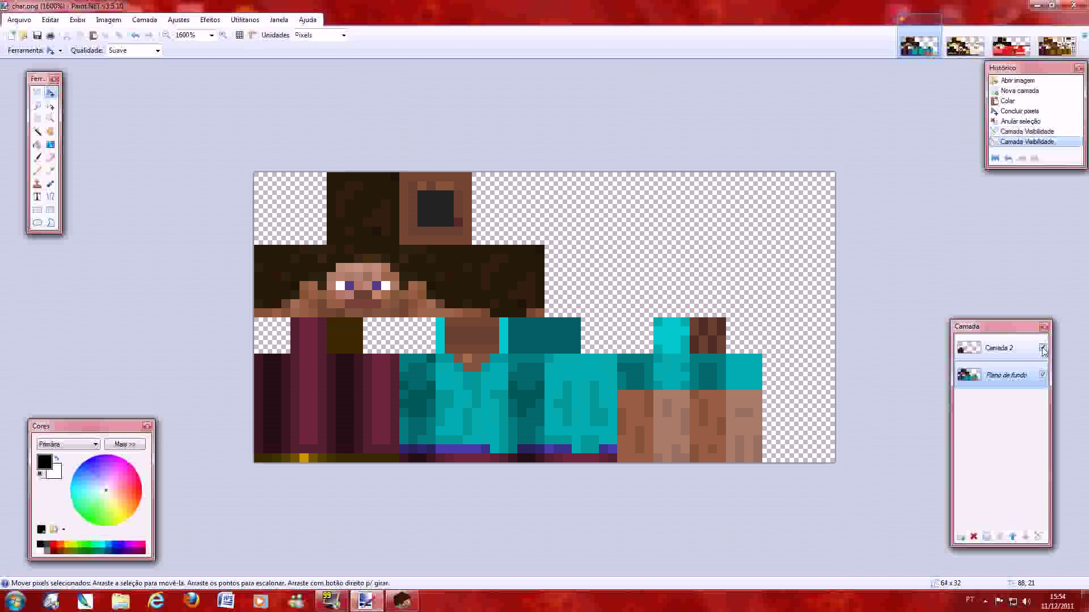
{"action": "left_click", "coordinate": [1043, 349]}
{"action": "left_click", "coordinate": [1043, 350]}
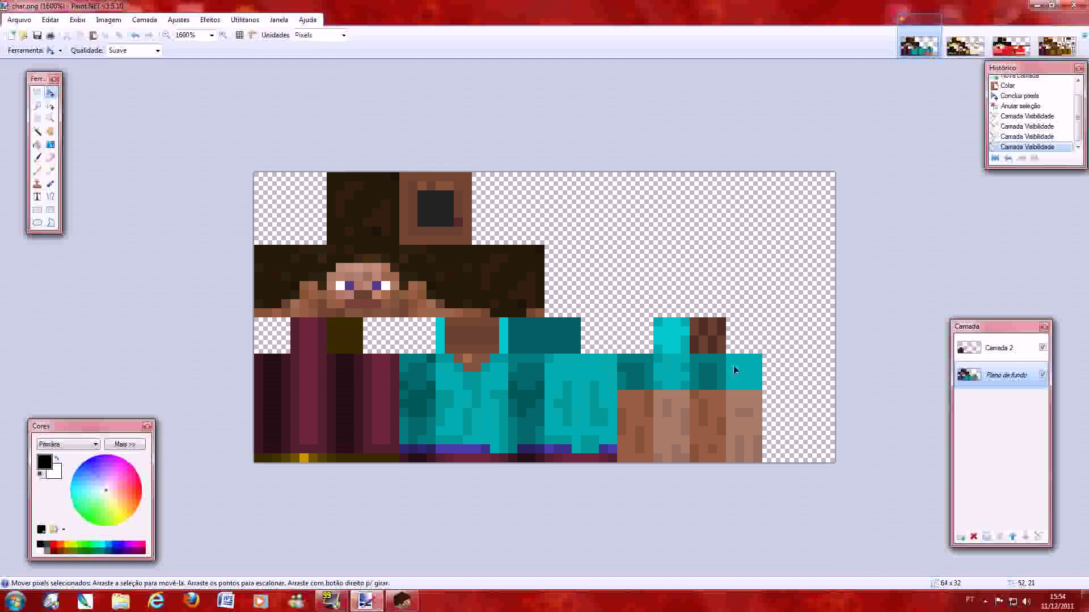
Select the torso and arm area of the TOK builder skin as a 40 x 17 pixel block.
{"action": "key", "text": "ctrl+Tab"}
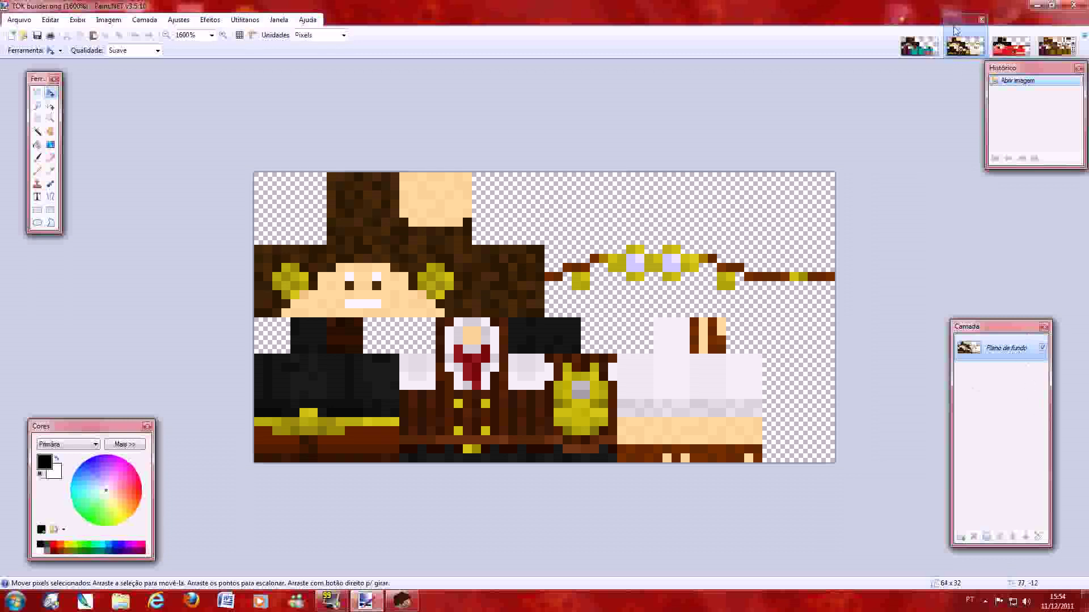
{"action": "left_click", "coordinate": [36, 93]}
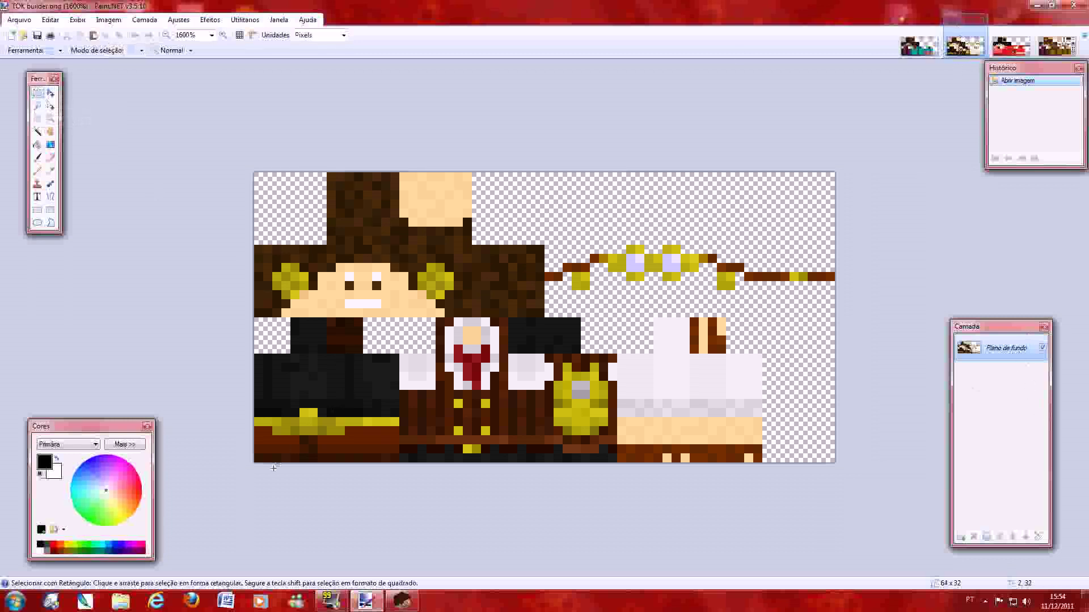
{"action": "left_click_drag", "start_coordinate": [248, 471], "coordinate": [272, 427]}
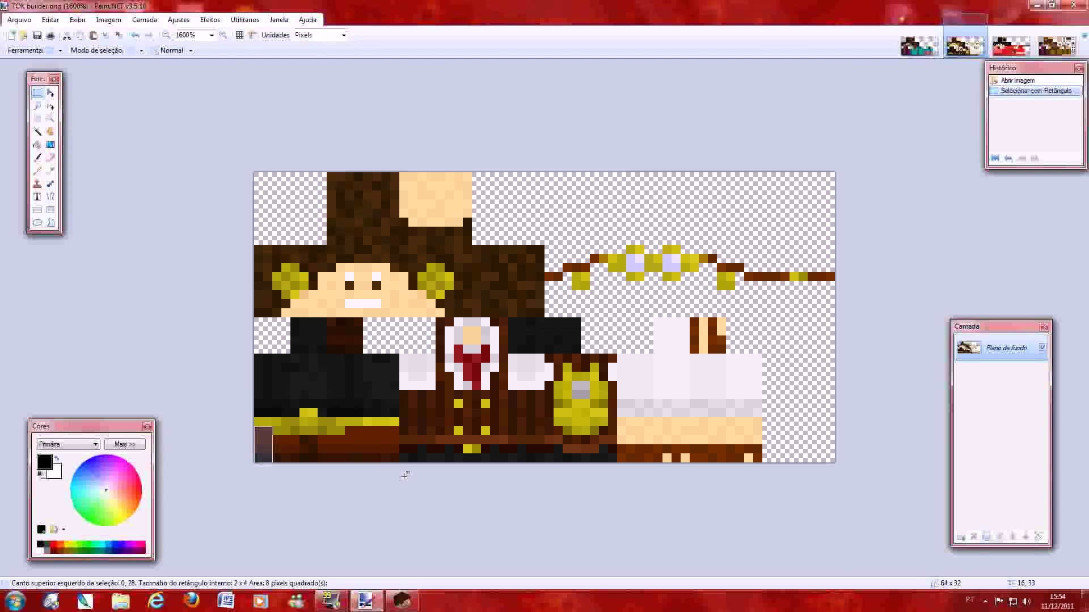
{"action": "left_click_drag", "start_coordinate": [405, 476], "coordinate": [611, 321]}
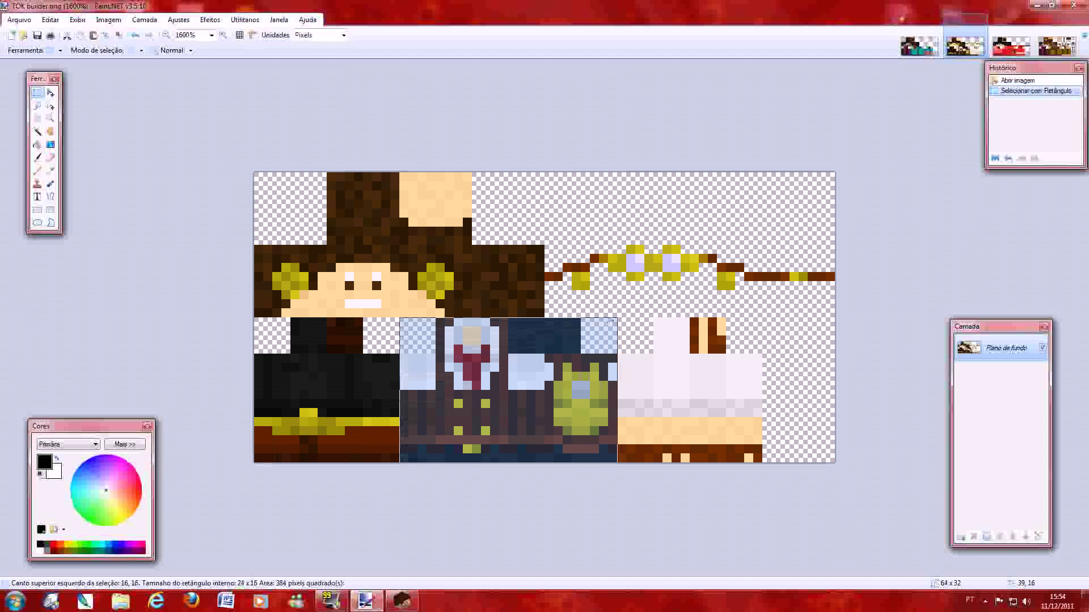
{"action": "left_click_drag", "start_coordinate": [611, 321], "coordinate": [771, 312]}
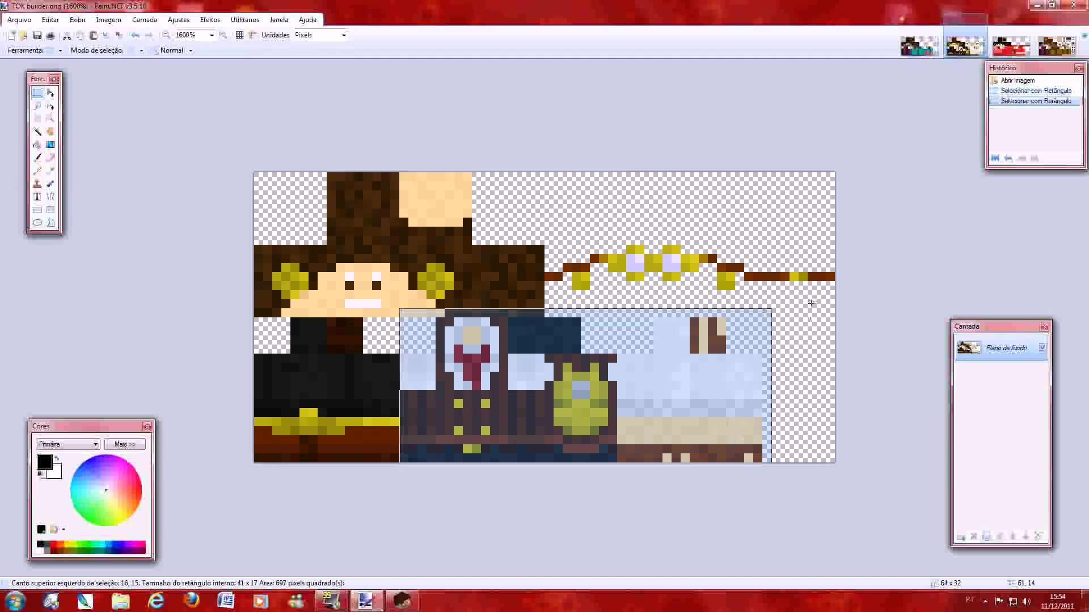
{"action": "left_click_drag", "start_coordinate": [771, 392], "coordinate": [770, 429]}
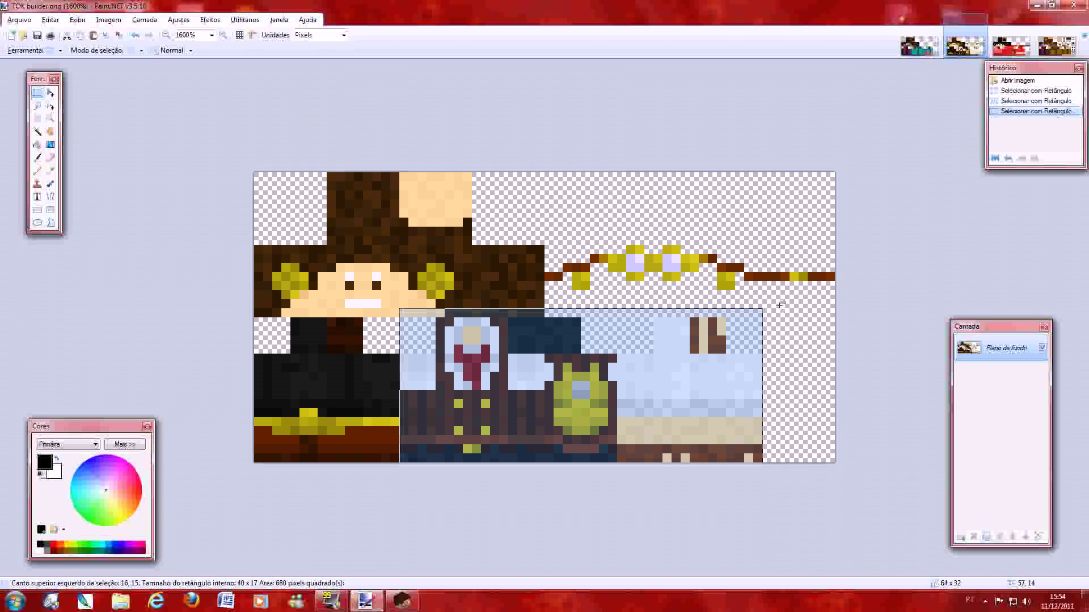
Exclude the empty gap before the arm, the black block, the strip above the torso and the neck skin patch from the selection.
{"action": "left_click_drag", "start_coordinate": [652, 293], "coordinate": [581, 352]}
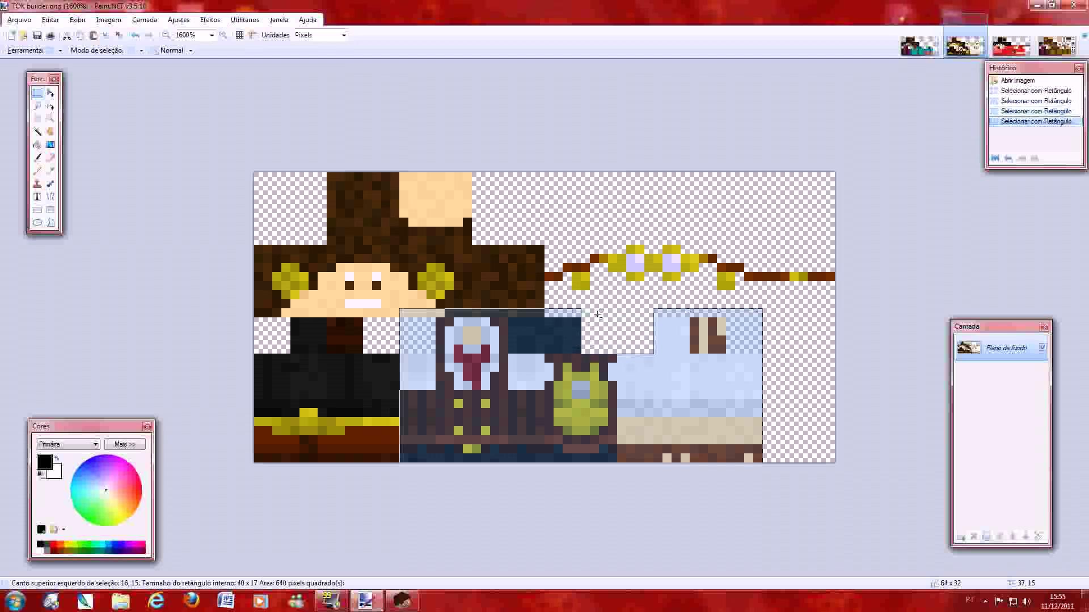
{"action": "left_click_drag", "start_coordinate": [602, 310], "coordinate": [509, 340]}
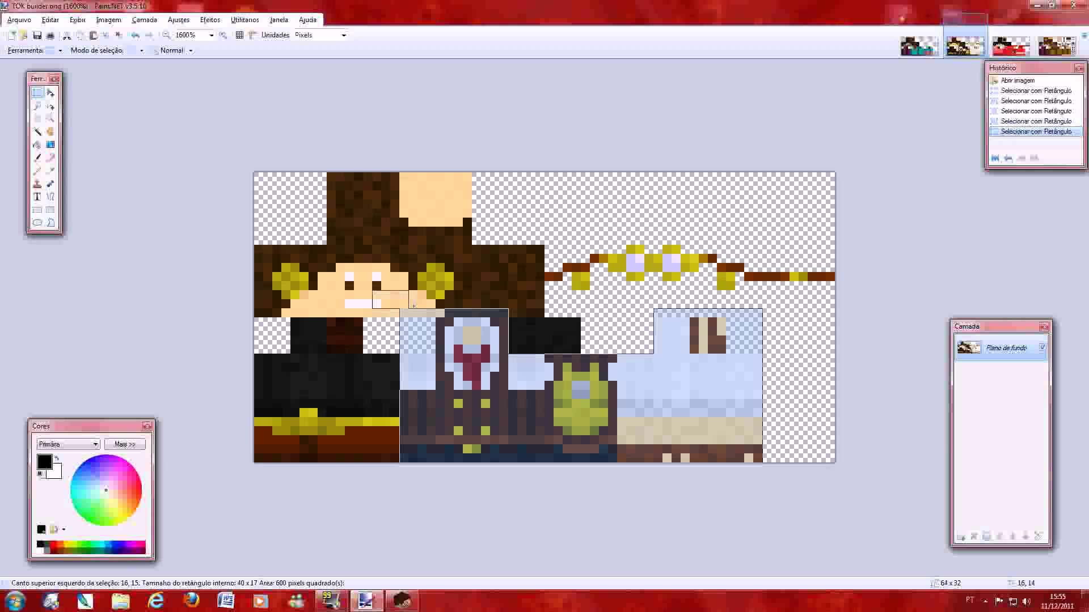
{"action": "left_click_drag", "start_coordinate": [372, 291], "coordinate": [511, 313]}
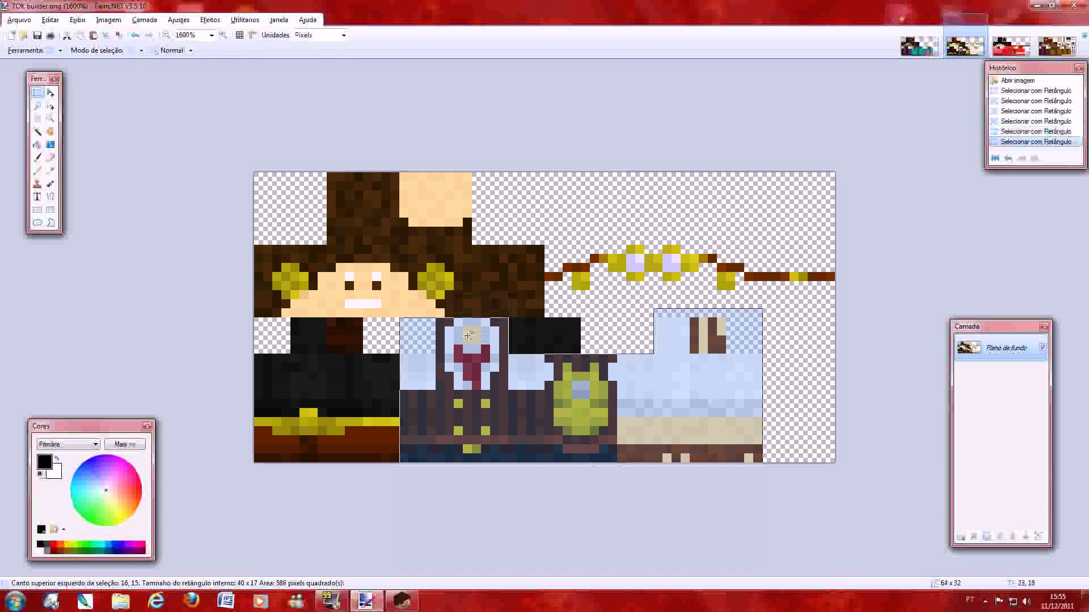
{"action": "left_click", "coordinate": [470, 338]}
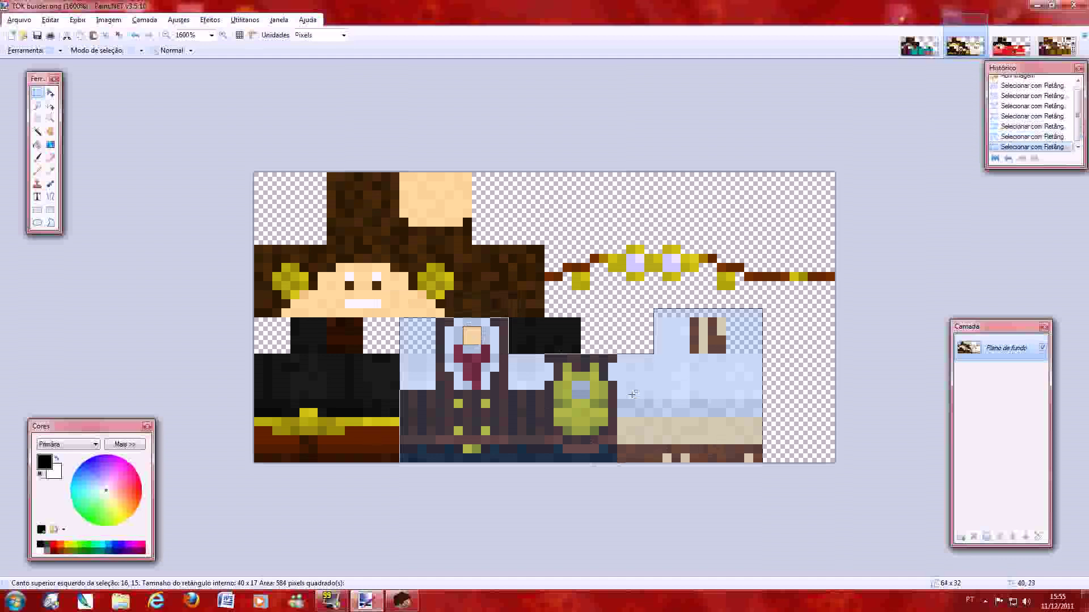
Remove the bare forearm band, the empty strip above the arm and the skin-coloured pixels of the hand block from the selection.
{"action": "left_click_drag", "start_coordinate": [620, 419], "coordinate": [764, 439]}
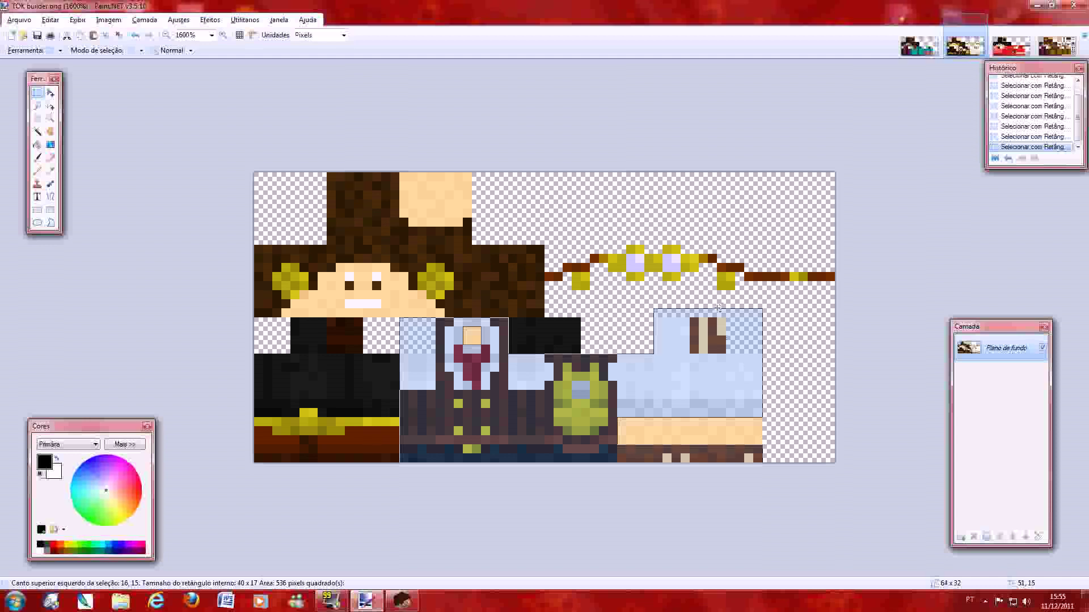
{"action": "left_click_drag", "start_coordinate": [635, 292], "coordinate": [780, 313]}
{"action": "left_click", "coordinate": [780, 313]}
{"action": "left_click", "coordinate": [729, 321]}
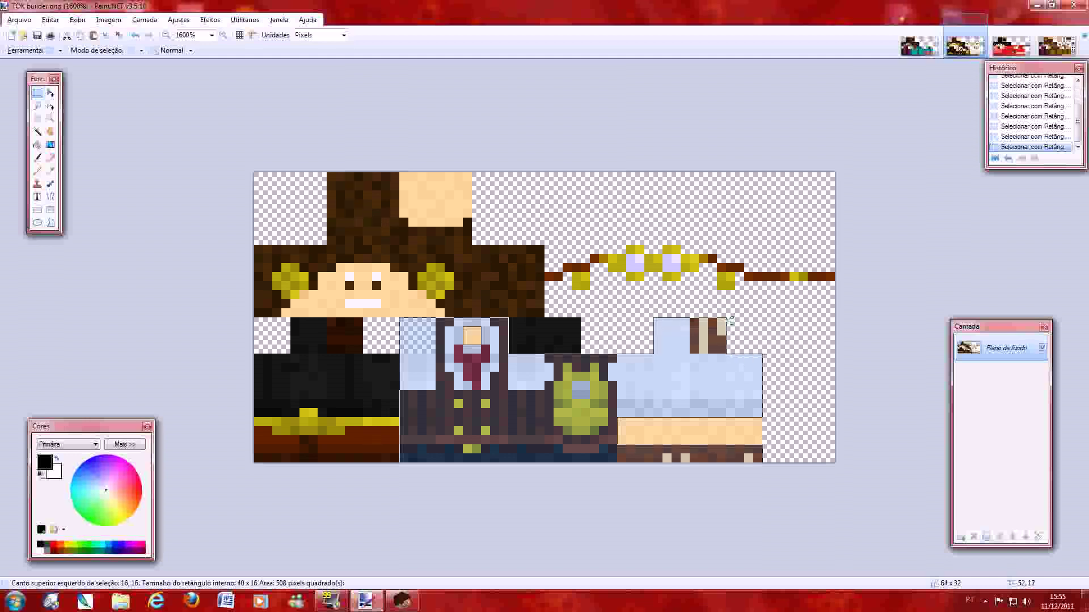
{"action": "left_click", "coordinate": [727, 319]}
{"action": "left_click_drag", "start_coordinate": [704, 318], "coordinate": [707, 351]}
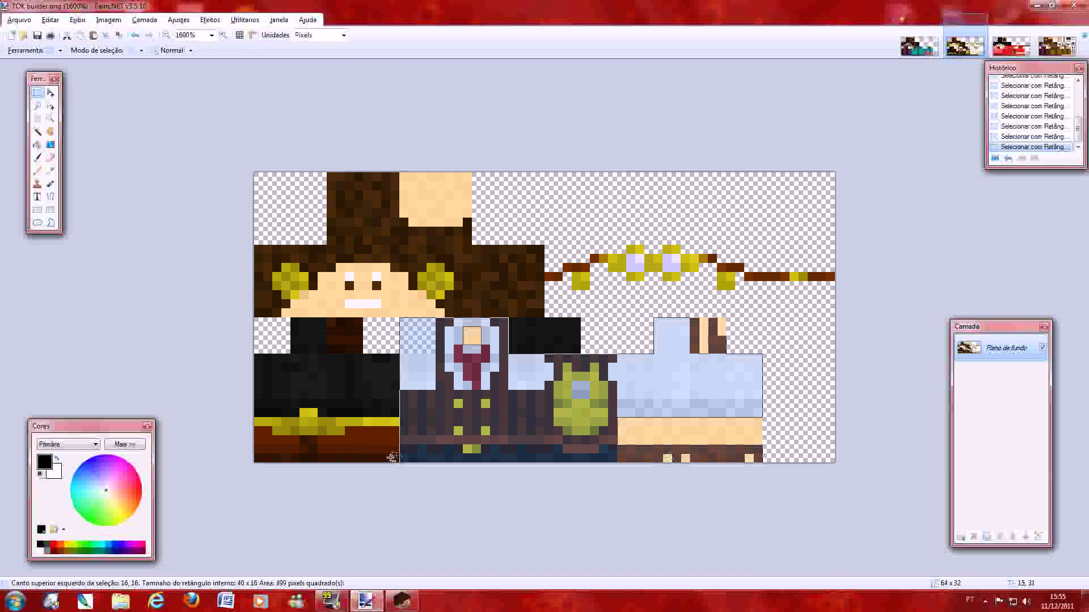
Exclude the pixel row beneath the coat and the empty corner above the torso's side, and copy the selected clothing.
{"action": "left_click_drag", "start_coordinate": [391, 457], "coordinate": [612, 476]}
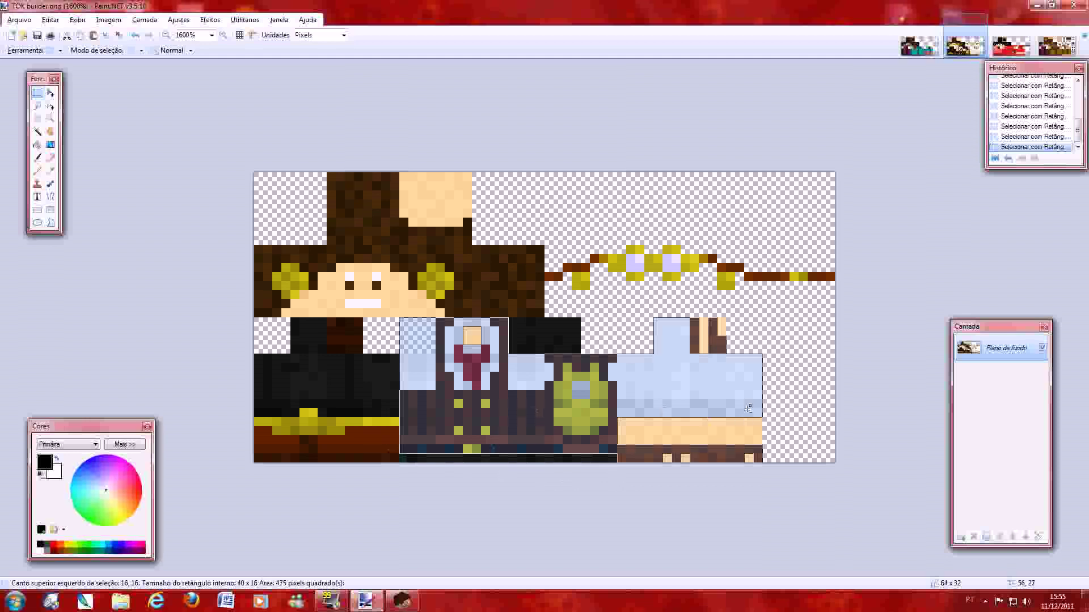
{"action": "left_click_drag", "start_coordinate": [385, 303], "coordinate": [431, 352]}
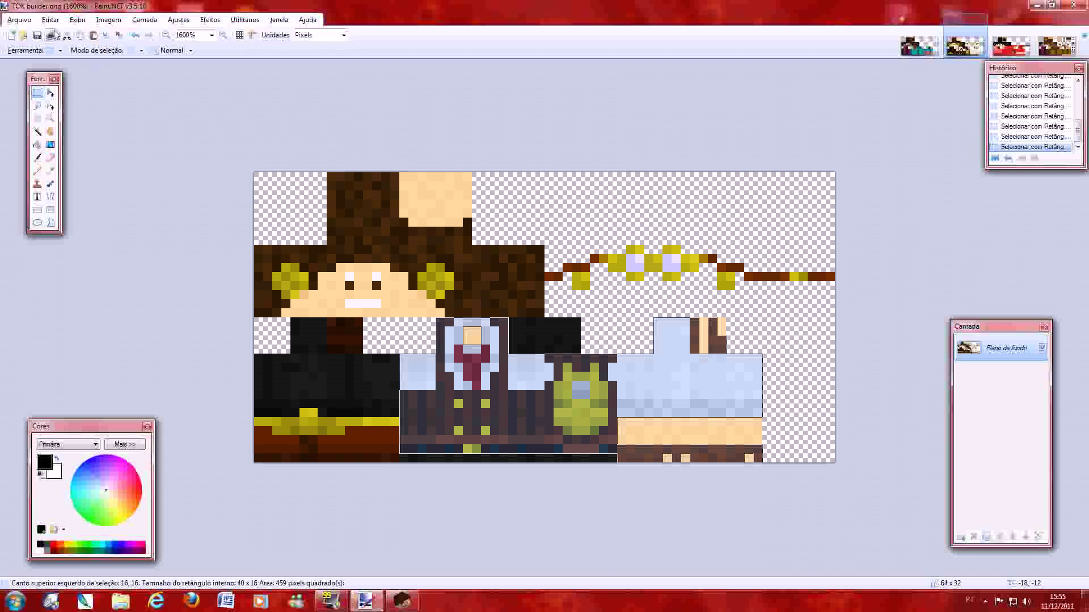
{"action": "left_click", "coordinate": [51, 19]}
{"action": "left_click", "coordinate": [71, 73]}
Paste the copied TOK builder clothing into the char skin as a new layer and inspect it with the background briefly hidden.
{"action": "left_click", "coordinate": [920, 44]}
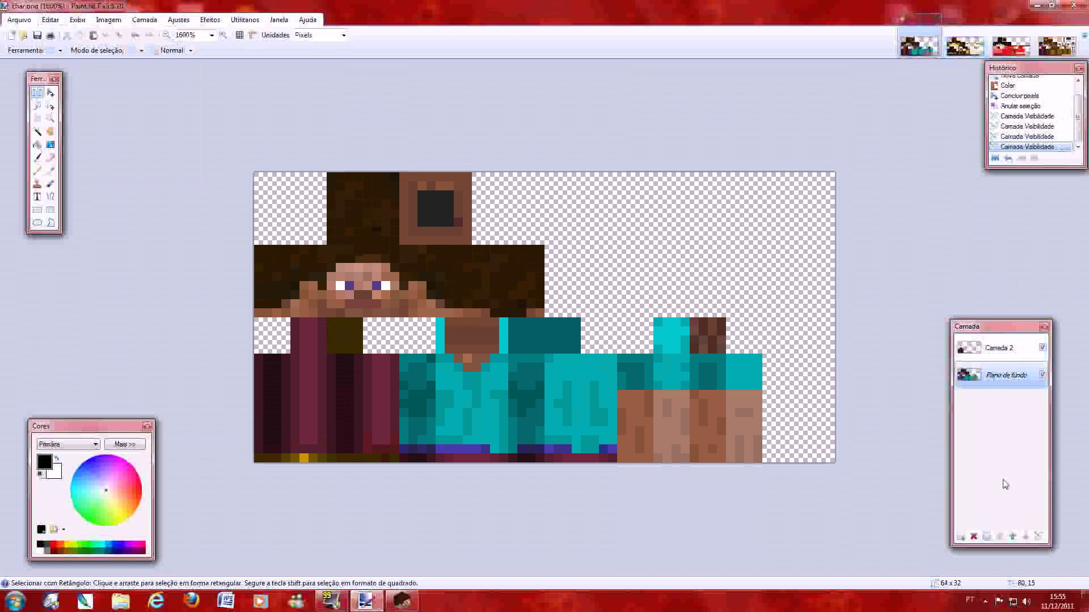
{"action": "left_click", "coordinate": [50, 19]}
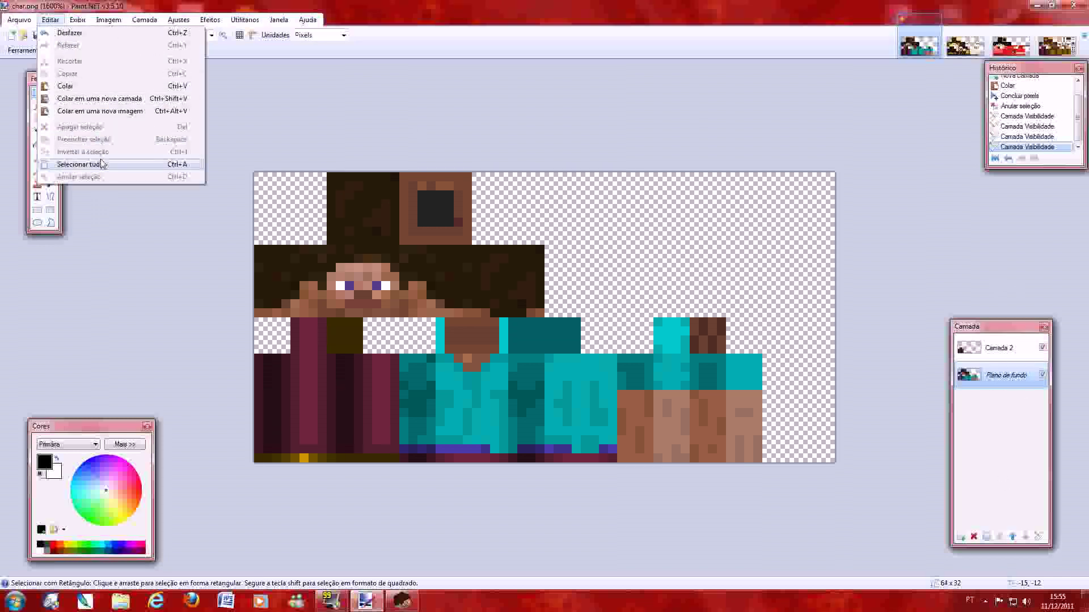
{"action": "left_click", "coordinate": [100, 98]}
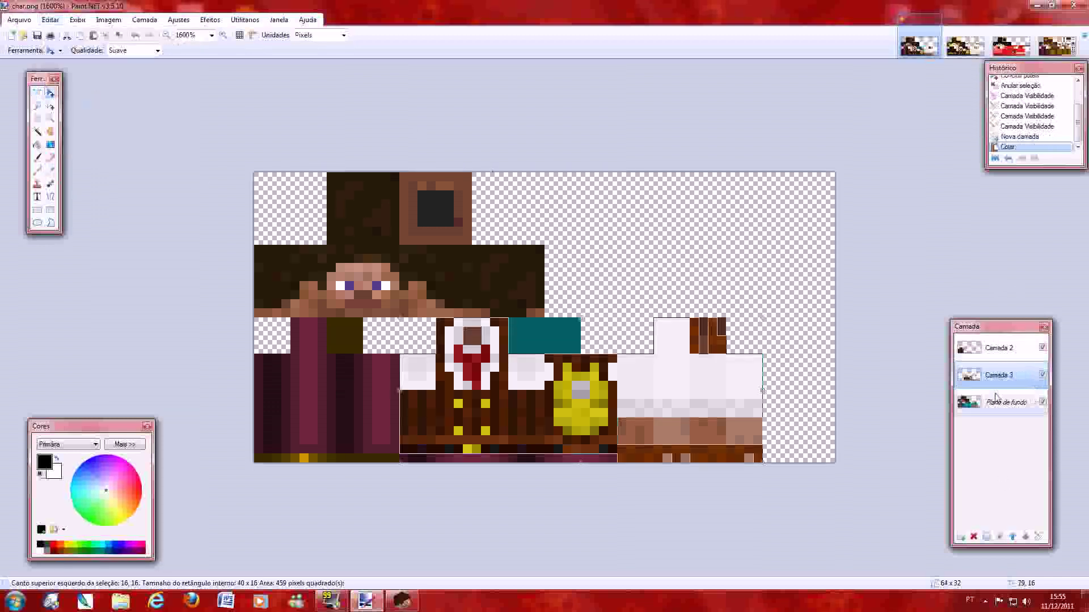
{"action": "key", "text": "ctrl+d"}
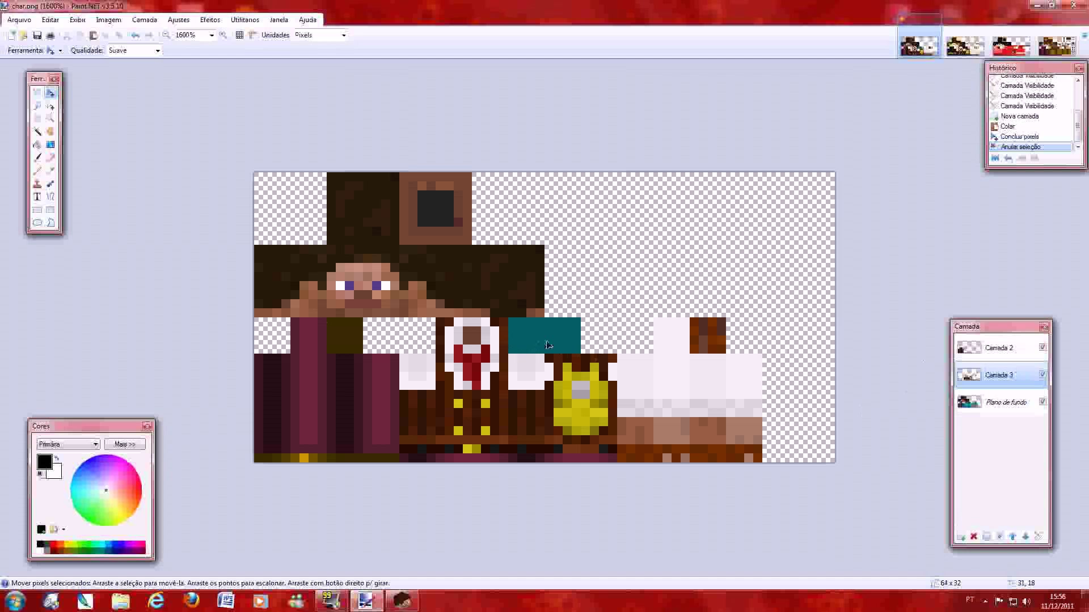
{"action": "left_click", "coordinate": [1042, 403]}
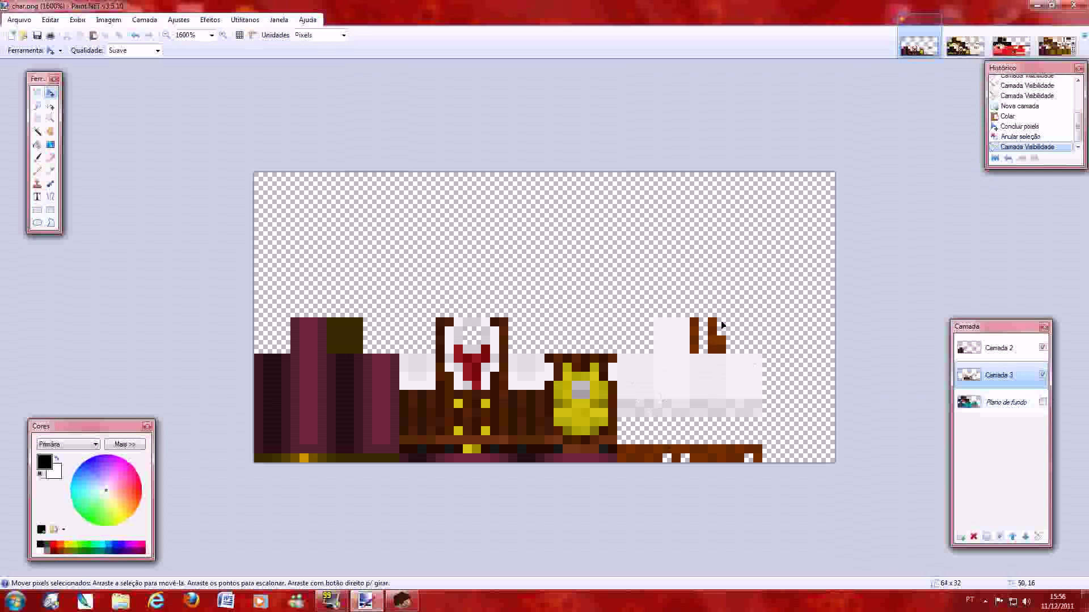
{"action": "left_click", "coordinate": [1042, 403]}
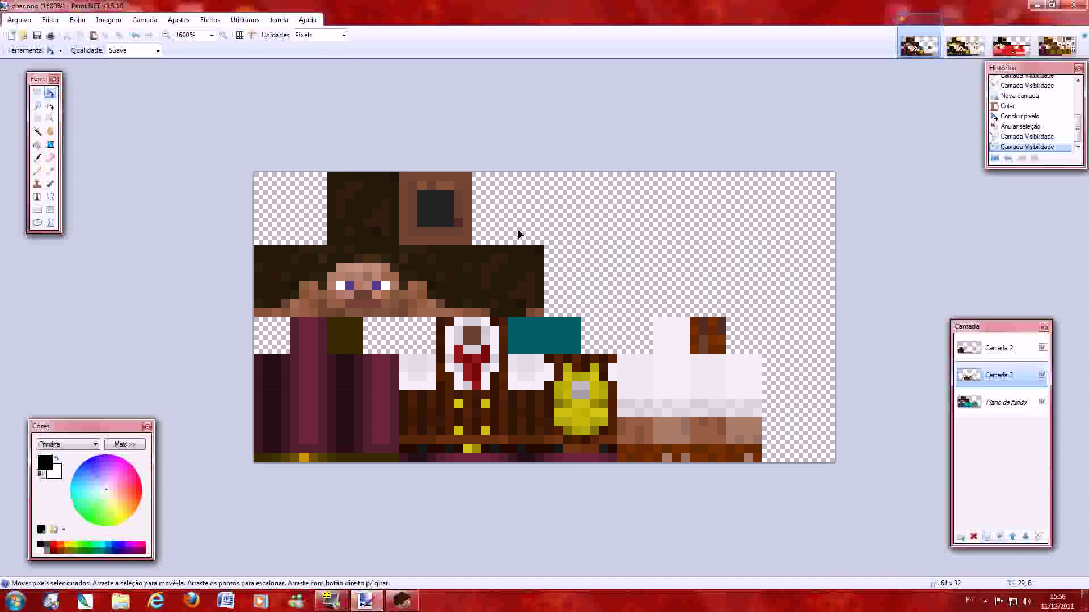
Clear the old selection in the Notch skin, and select and copy the 8 x 4 pixel purple block beside the coat top.
{"action": "left_click", "coordinate": [1064, 50]}
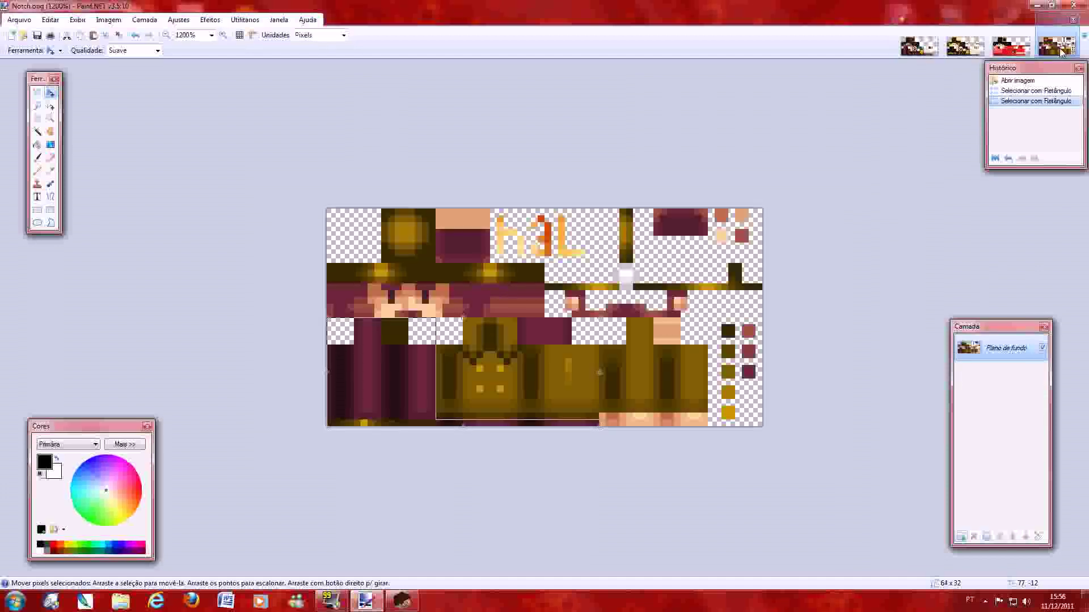
{"action": "key", "text": "ctrl+d"}
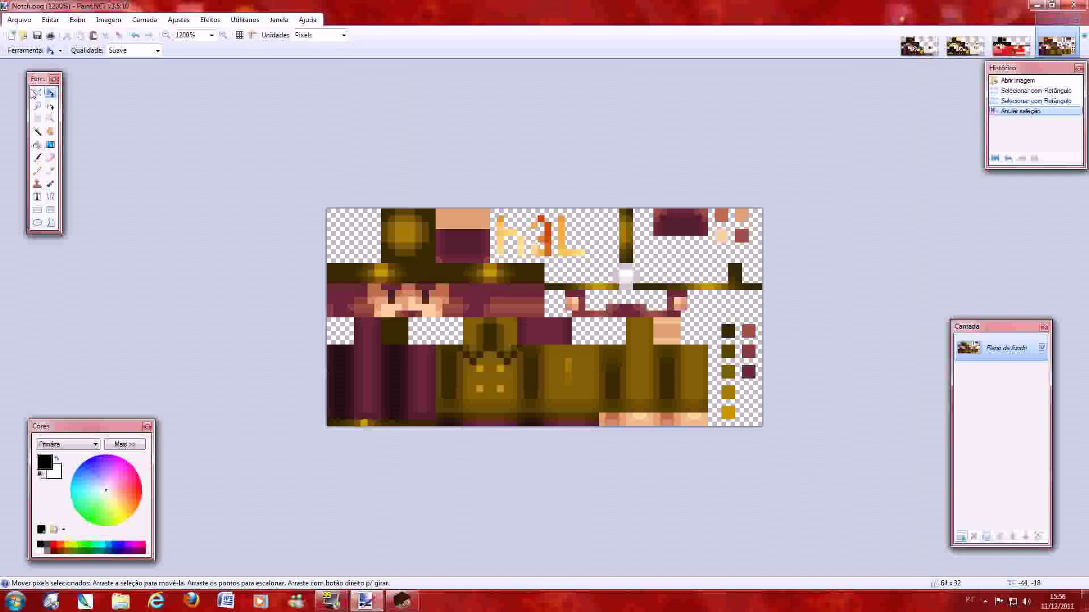
{"action": "left_click", "coordinate": [35, 93]}
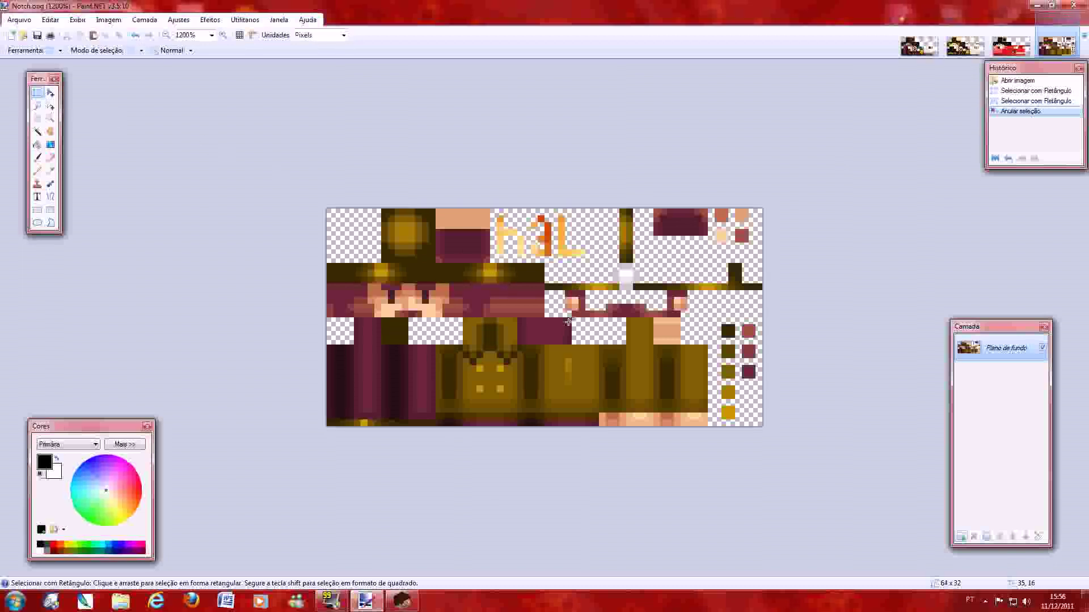
{"action": "left_click_drag", "start_coordinate": [569, 321], "coordinate": [522, 343]}
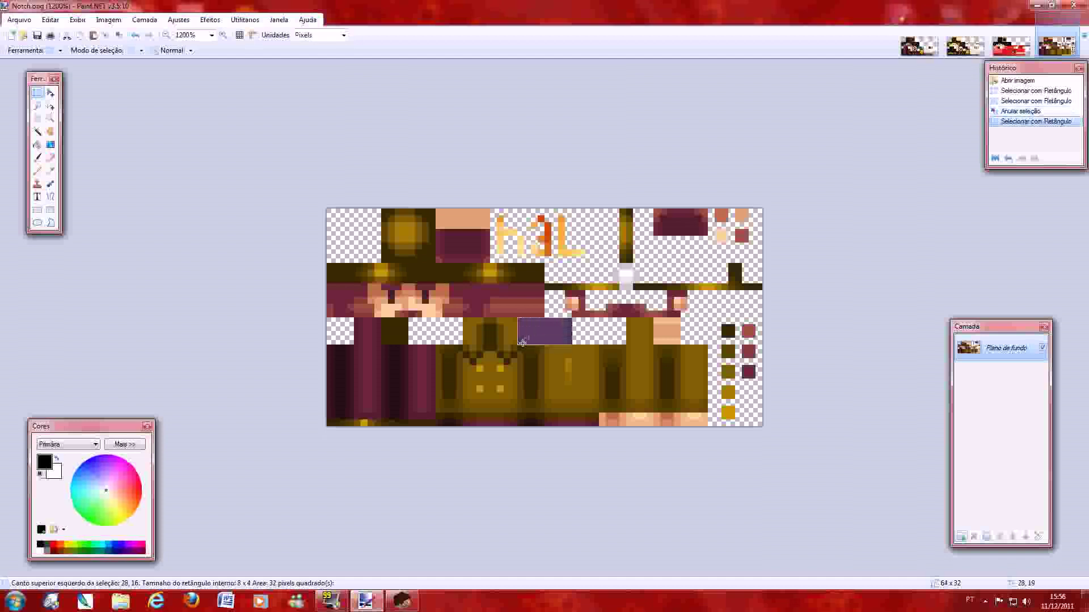
{"action": "left_click", "coordinate": [50, 19]}
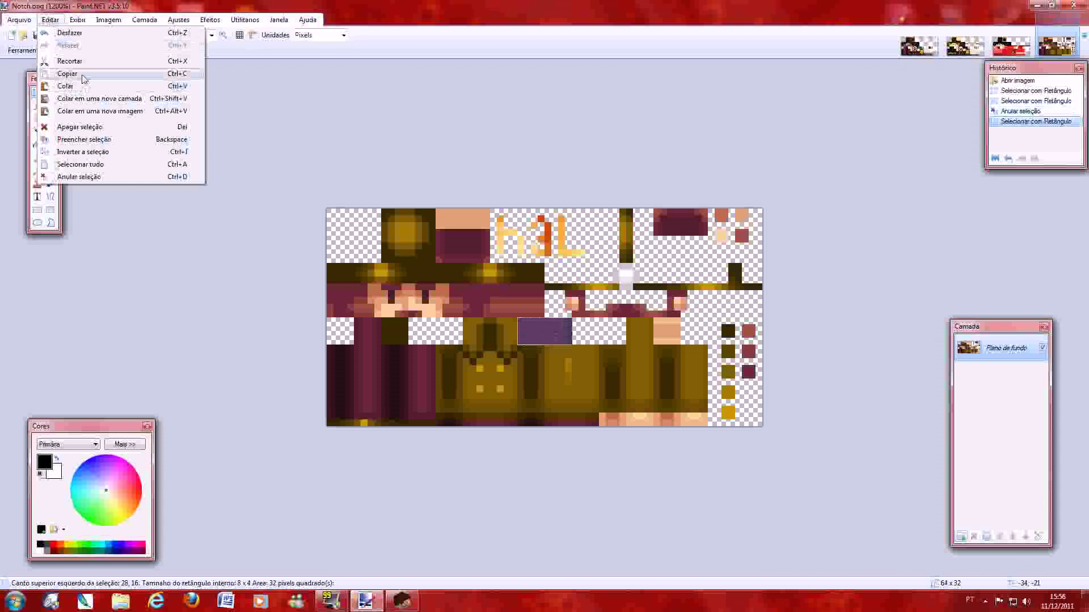
{"action": "left_click", "coordinate": [83, 77]}
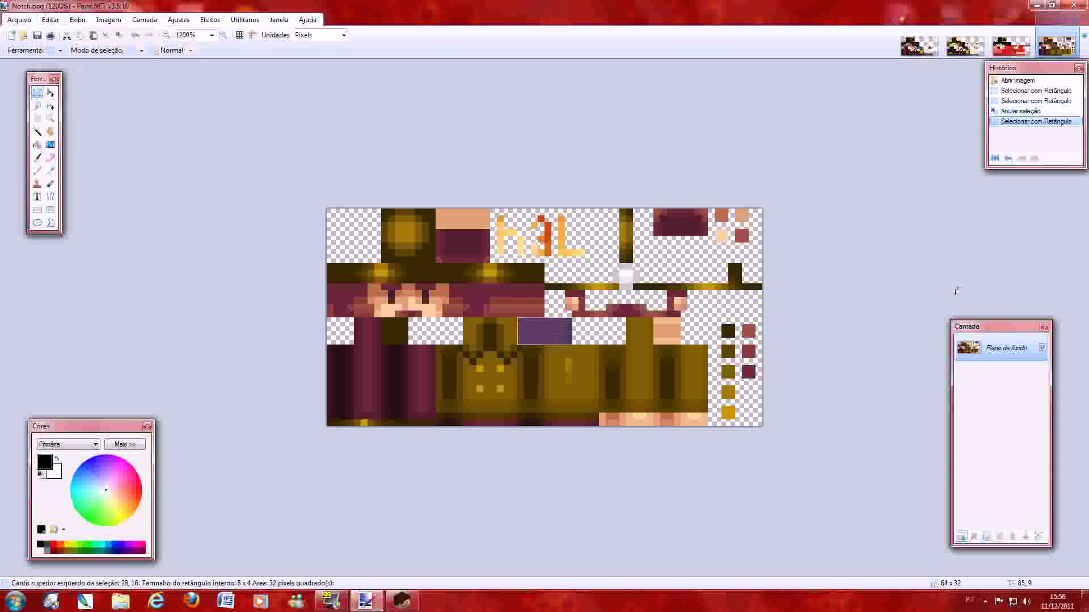
Paste the purple block into the char skin as a new layer above Camada 2.
{"action": "left_click", "coordinate": [926, 50]}
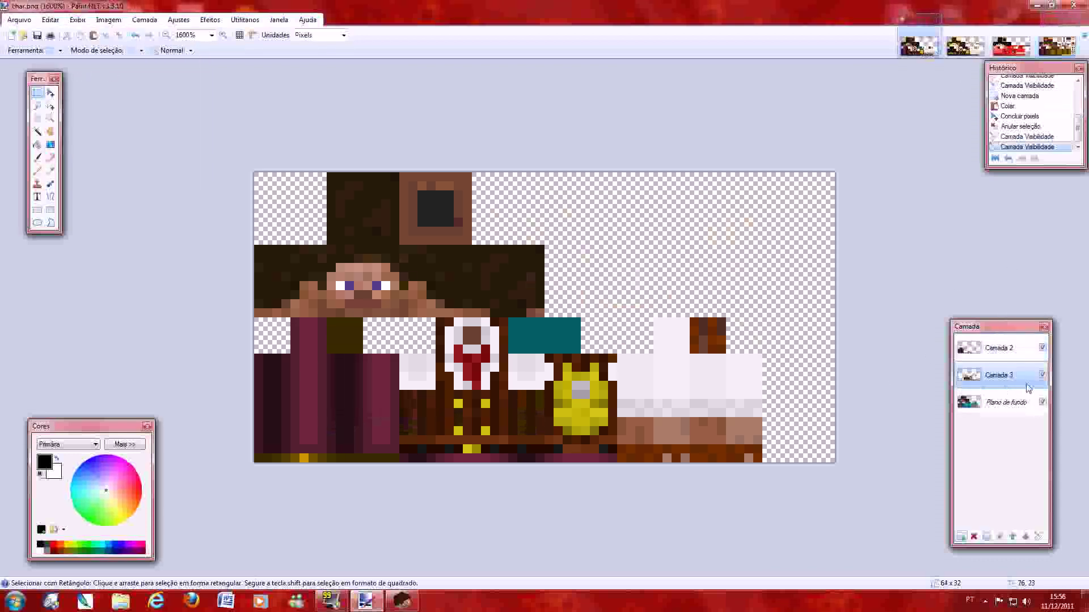
{"action": "left_click", "coordinate": [1025, 349]}
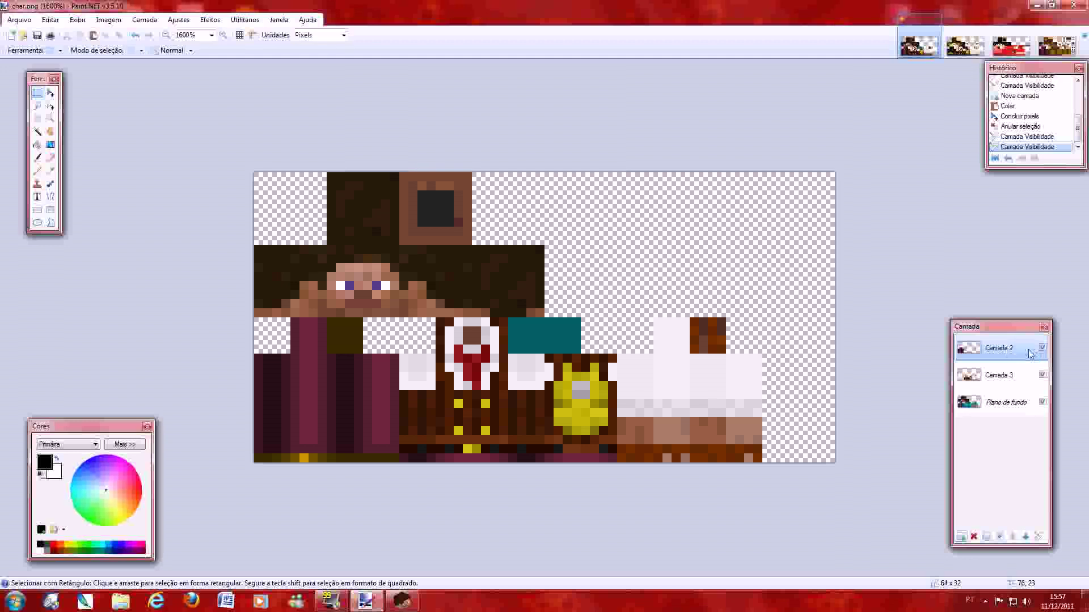
{"action": "left_click", "coordinate": [51, 20]}
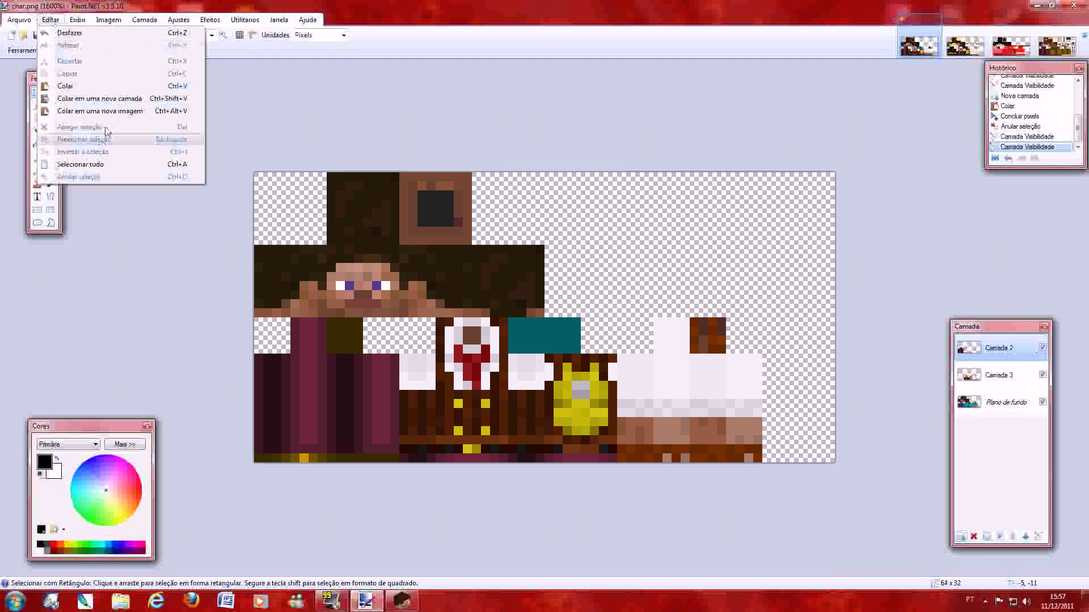
{"action": "left_click", "coordinate": [99, 99]}
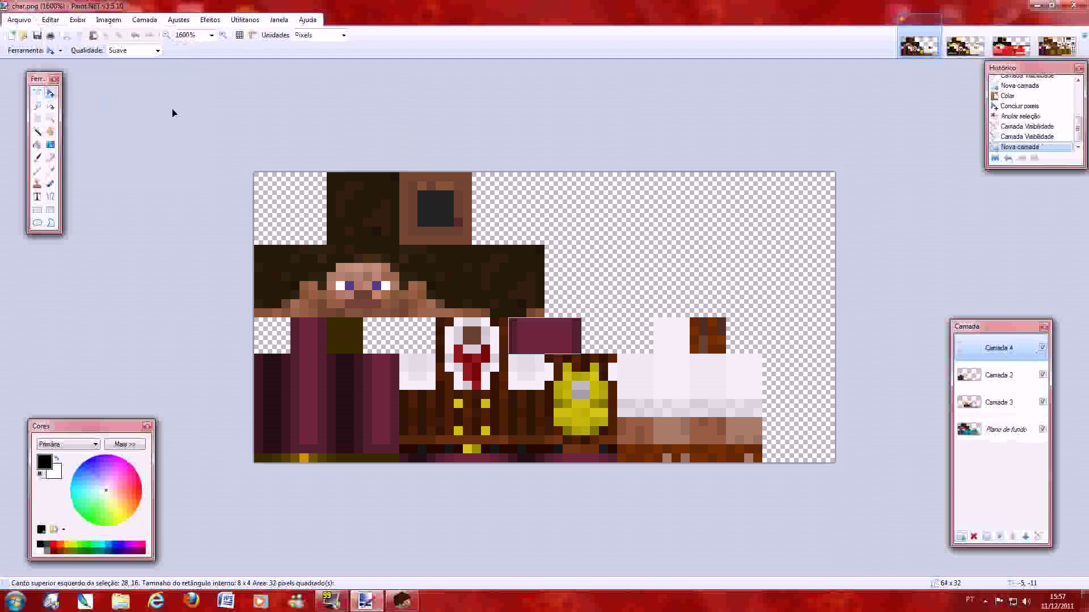
Hide Camada 3 and the background layer, and deselect the pasted purple block.
{"action": "left_click", "coordinate": [1042, 402]}
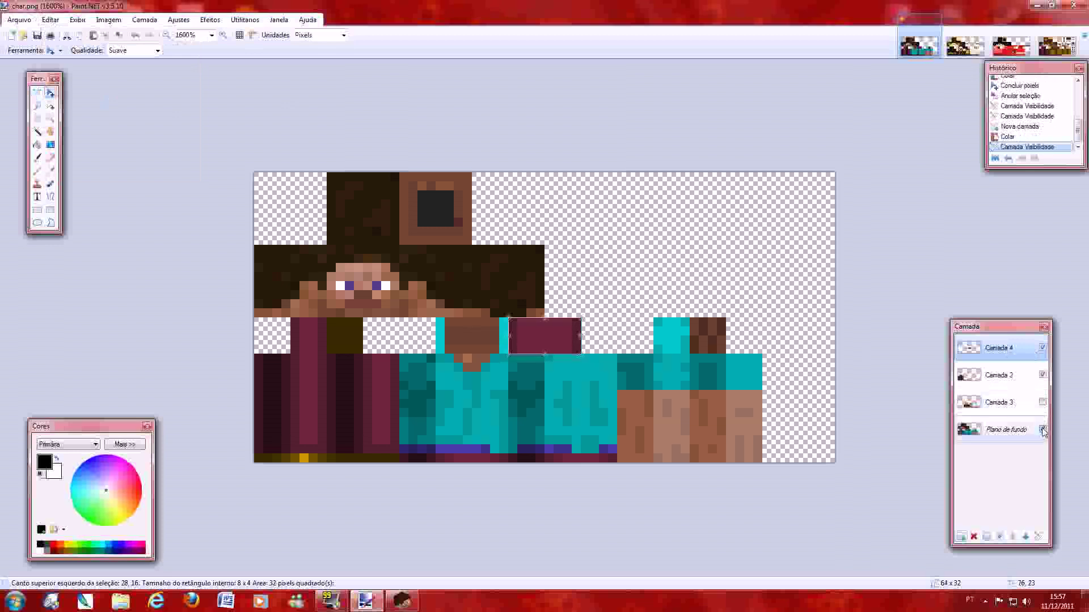
{"action": "left_click", "coordinate": [1042, 430]}
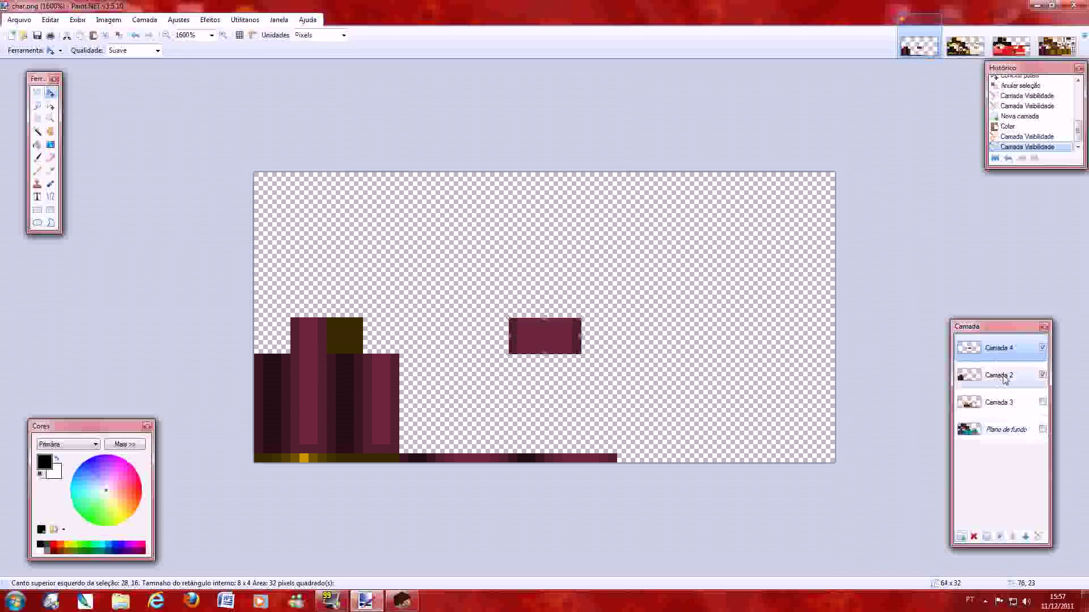
{"action": "key", "text": "ctrl+d"}
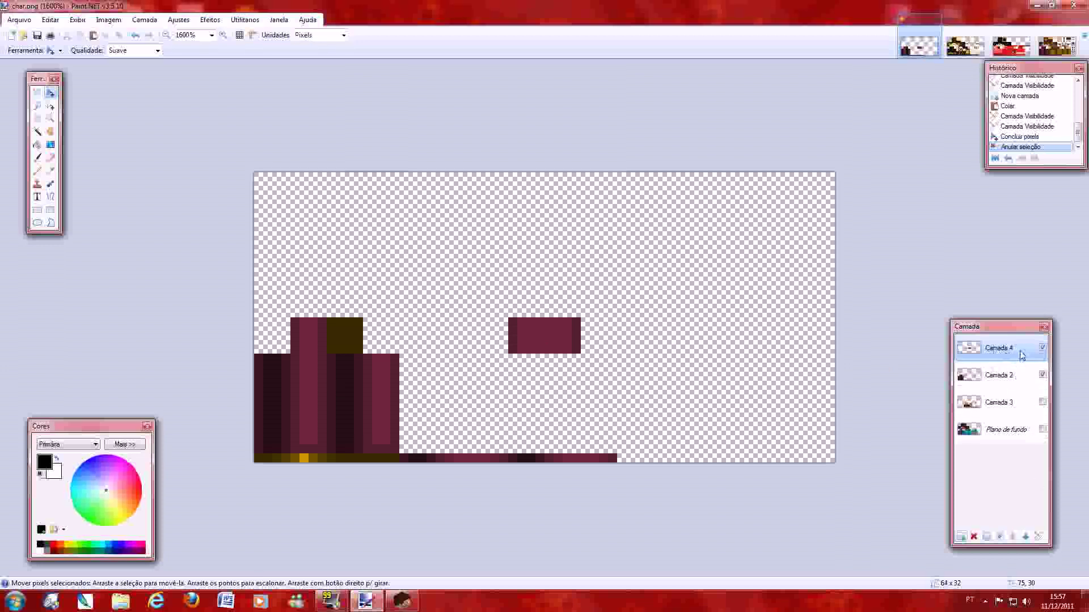
Merge Camada 4 down into Camada 2, and make Camada 3 and the background visible again.
{"action": "left_click", "coordinate": [999, 537]}
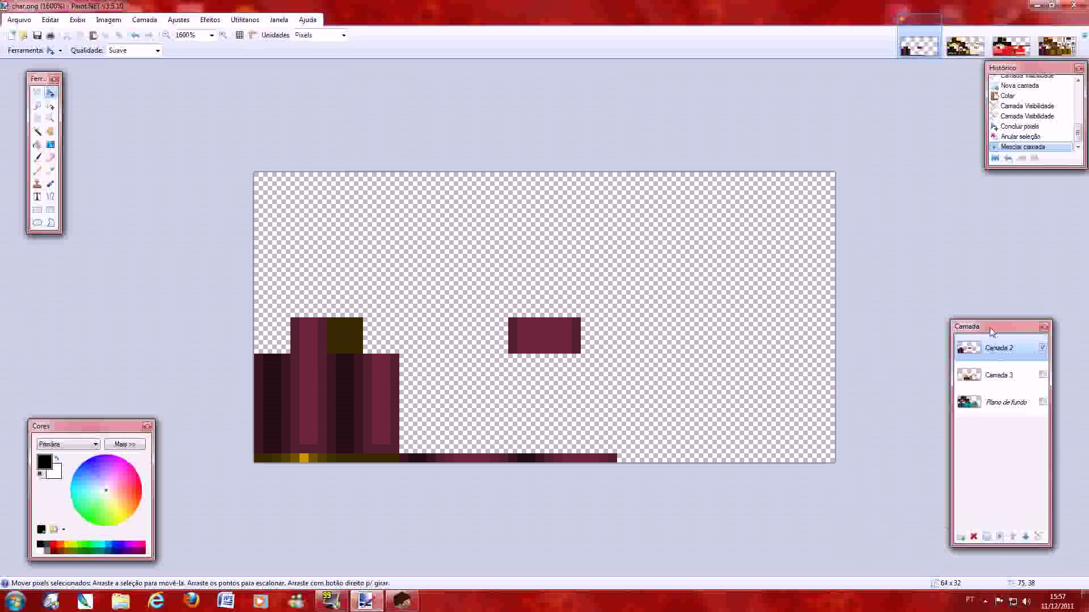
{"action": "key", "text": "ctrl+z"}
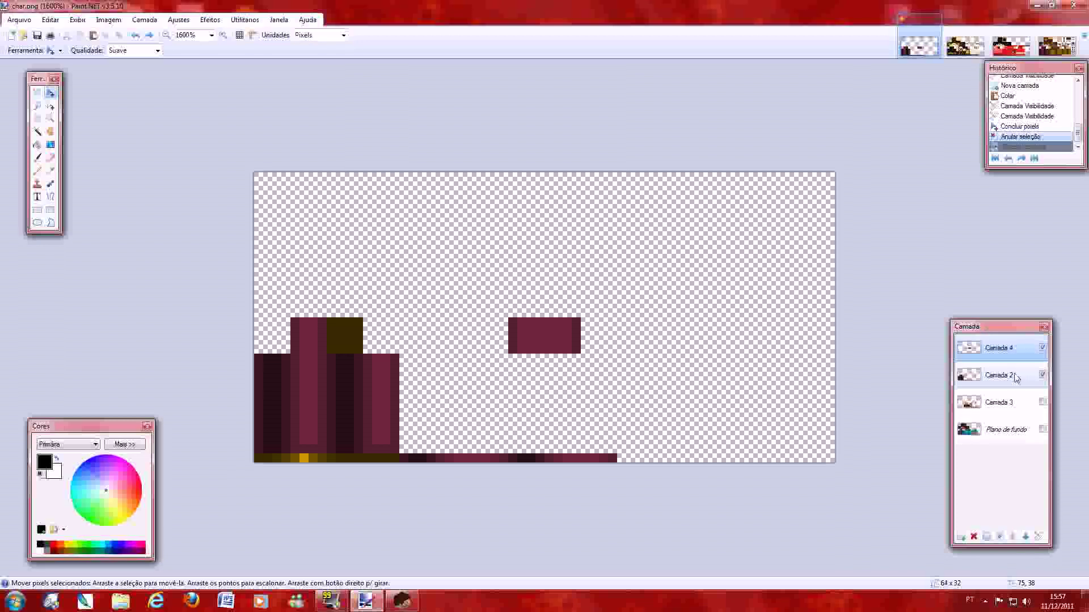
{"action": "left_click", "coordinate": [1000, 537]}
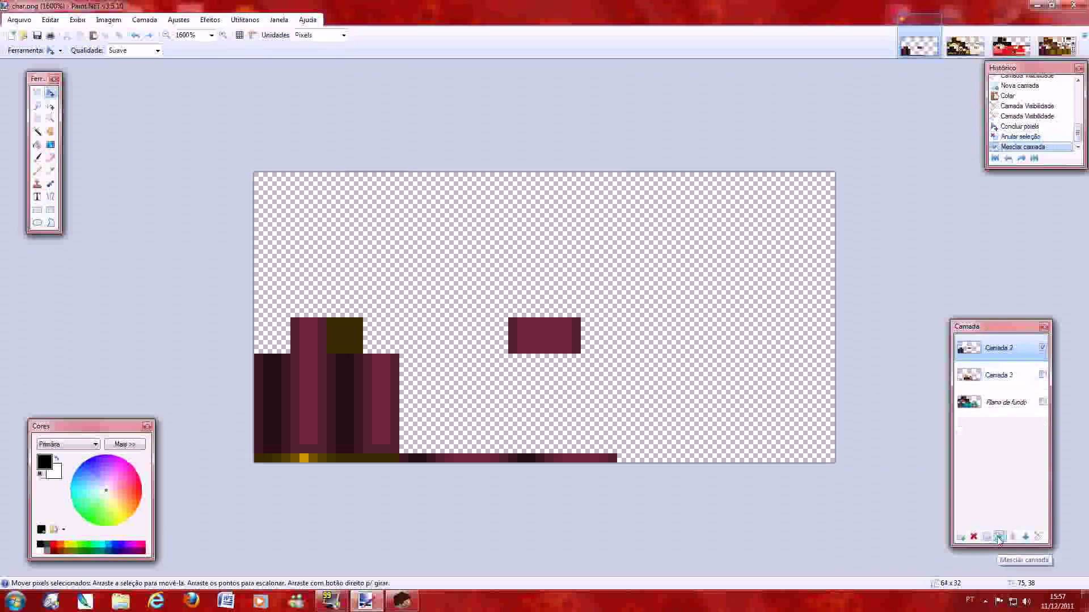
{"action": "left_click", "coordinate": [1042, 374]}
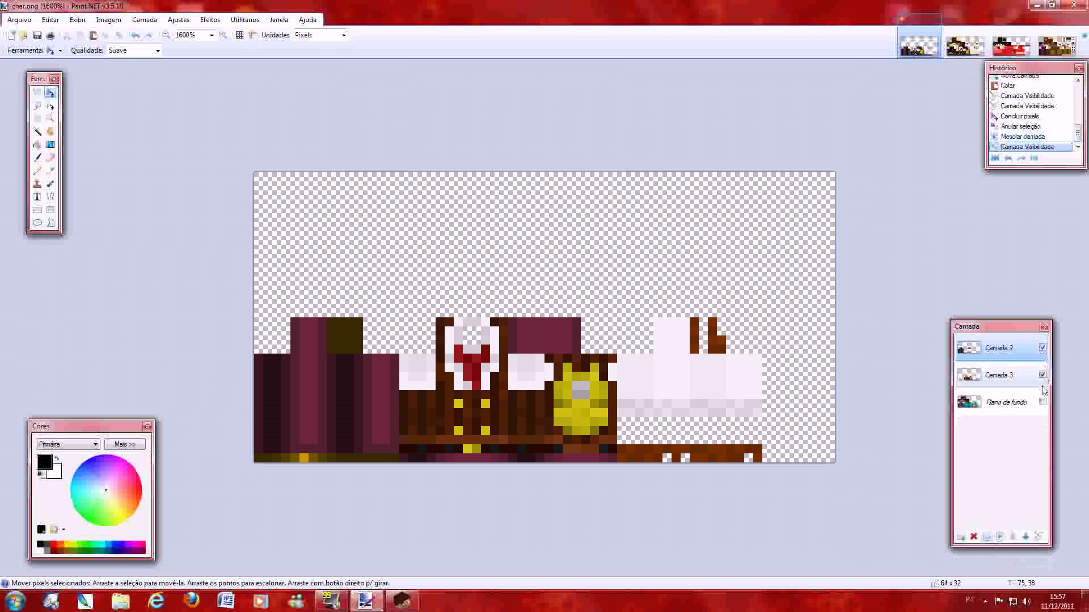
{"action": "left_click", "coordinate": [1042, 402]}
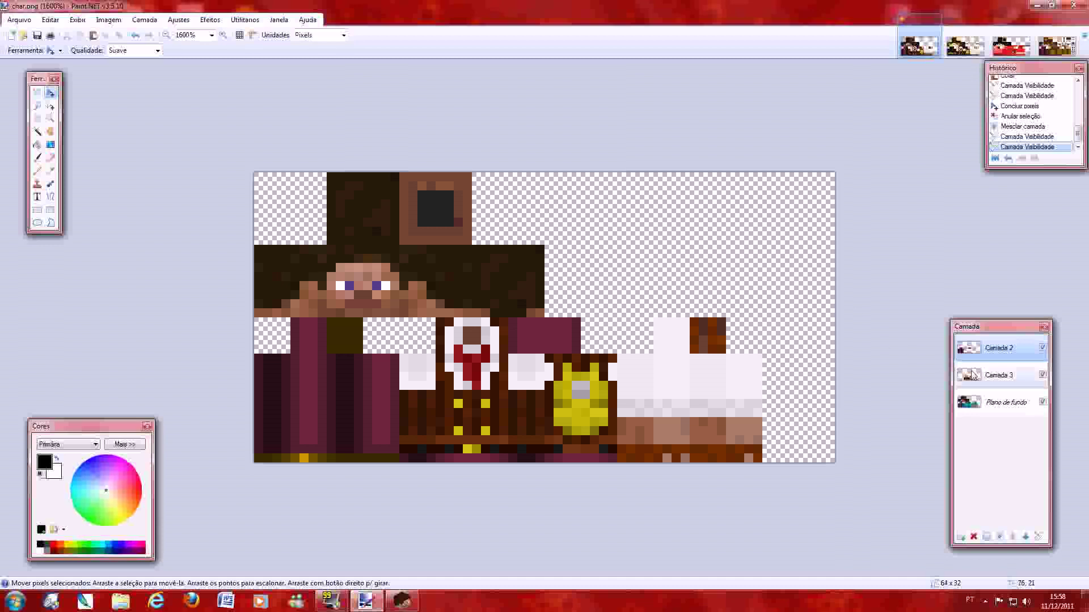
Save the layered skin on the desktop as minhacamada in Paint.NET (*.pdn) format.
{"action": "left_click", "coordinate": [19, 19]}
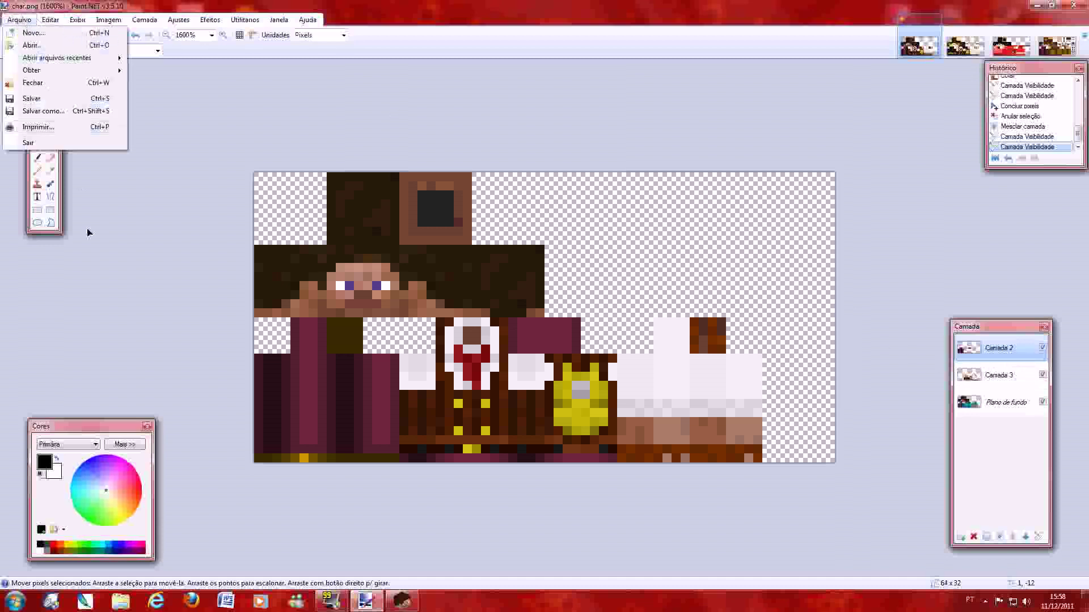
{"action": "left_click", "coordinate": [64, 117]}
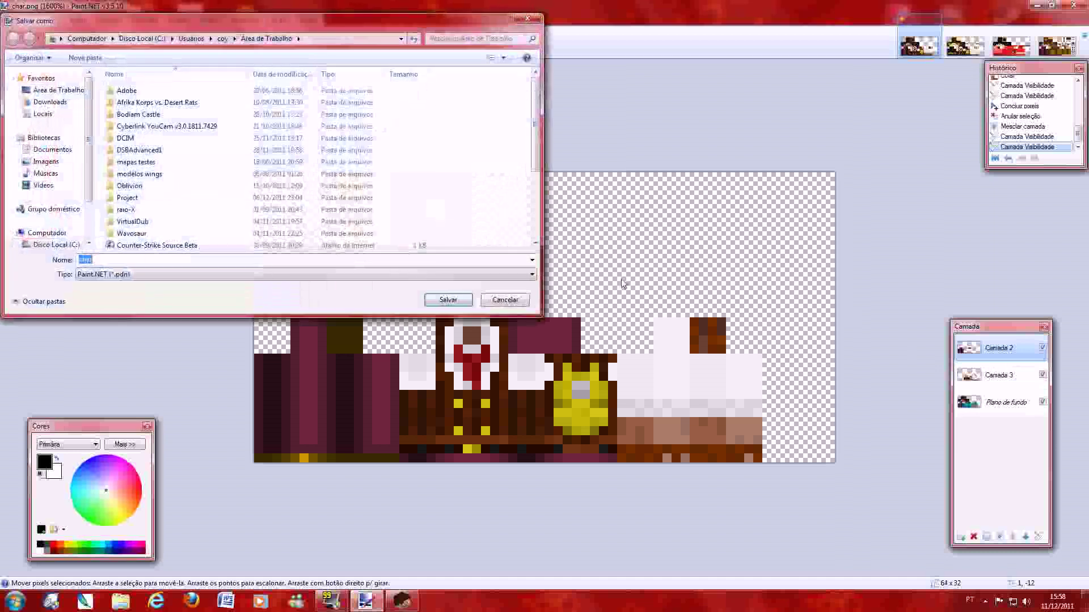
{"action": "left_click", "coordinate": [57, 89]}
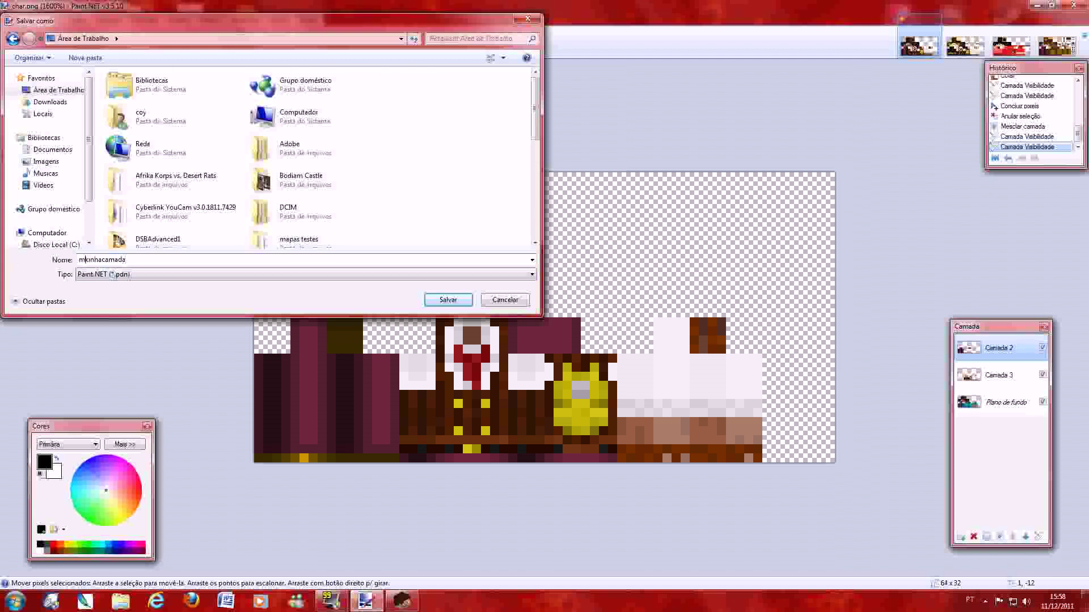
{"action": "key", "text": "Delete"}
{"action": "left_click", "coordinate": [446, 300]}
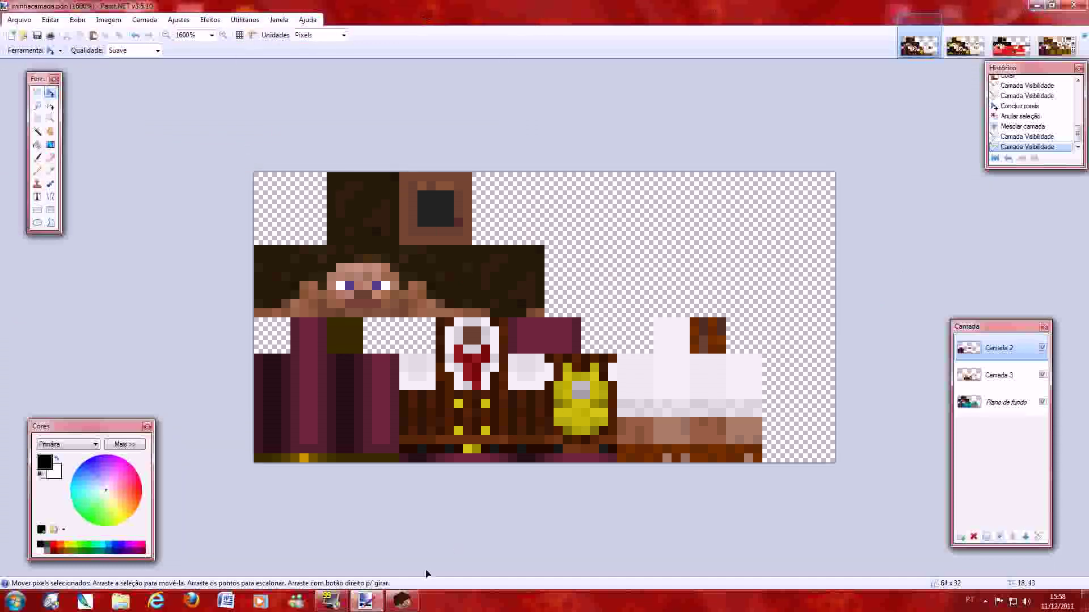
Switch to Minecraft Skin Viewer, open its skin file browser, and return to Paint.NET.
{"action": "left_click", "coordinate": [401, 600]}
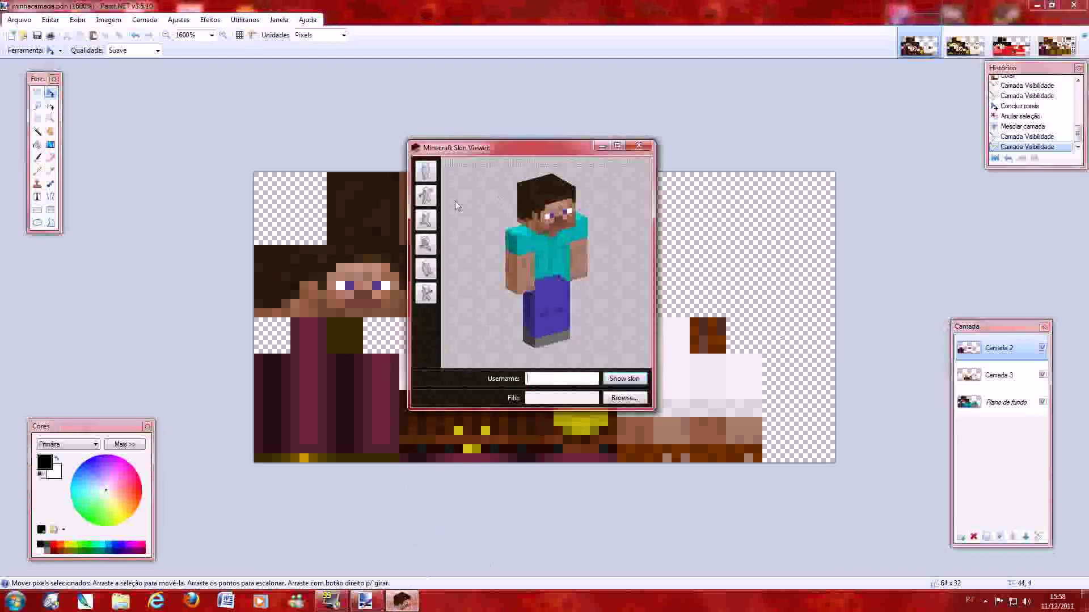
{"action": "left_click", "coordinate": [358, 248]}
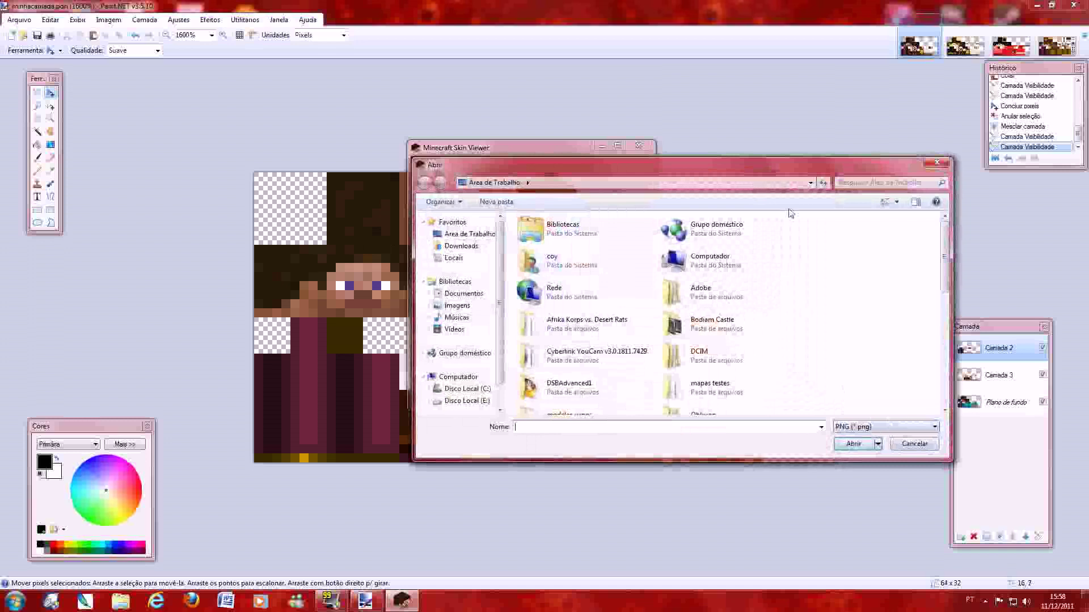
{"action": "left_click", "coordinate": [580, 5]}
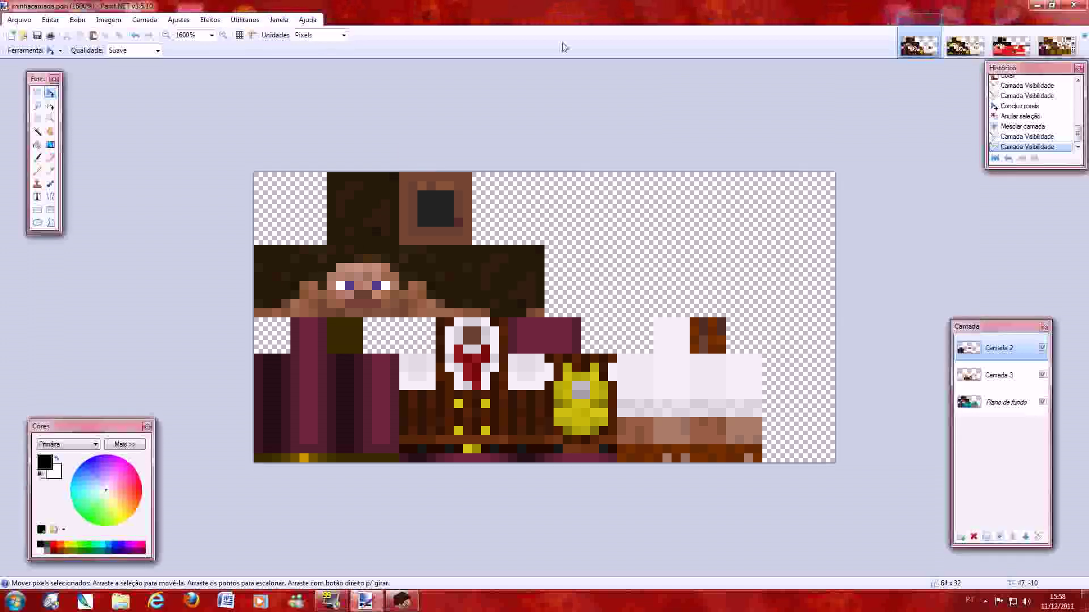
Save a flattened PNG copy of the skin on the desktop as minhacamada, keeping the default save settings.
{"action": "left_click", "coordinate": [19, 19]}
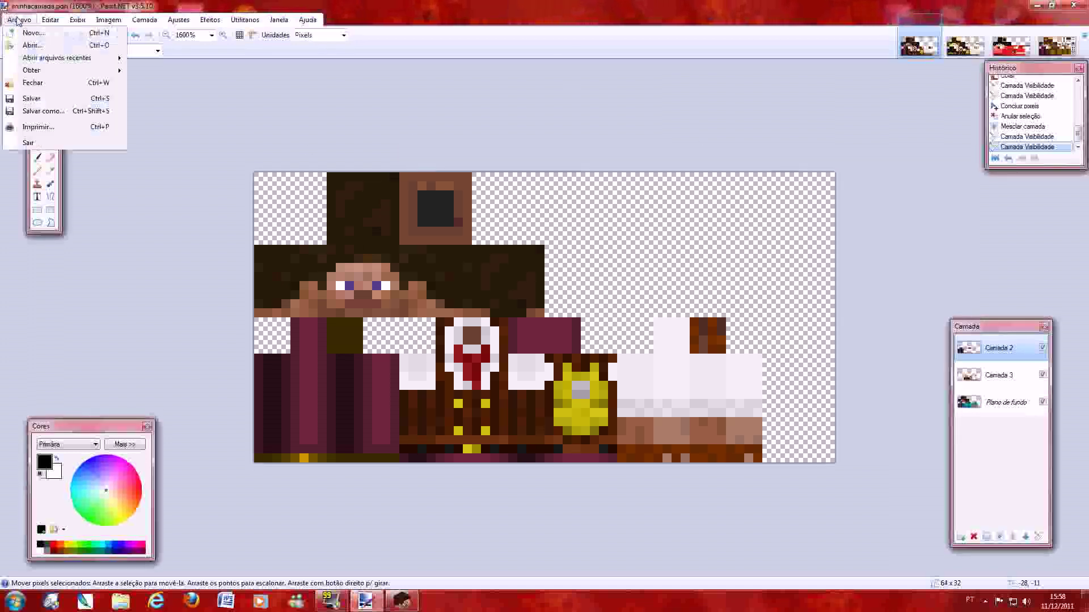
{"action": "left_click", "coordinate": [43, 111]}
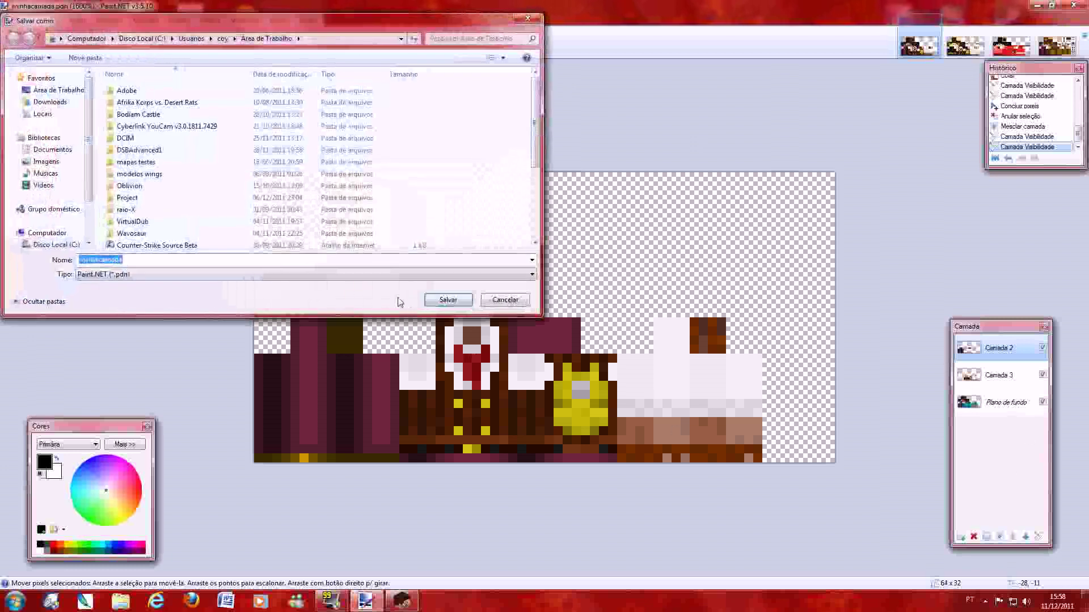
{"action": "left_click", "coordinate": [69, 94]}
{"action": "left_click_drag", "start_coordinate": [535, 107], "coordinate": [535, 250]}
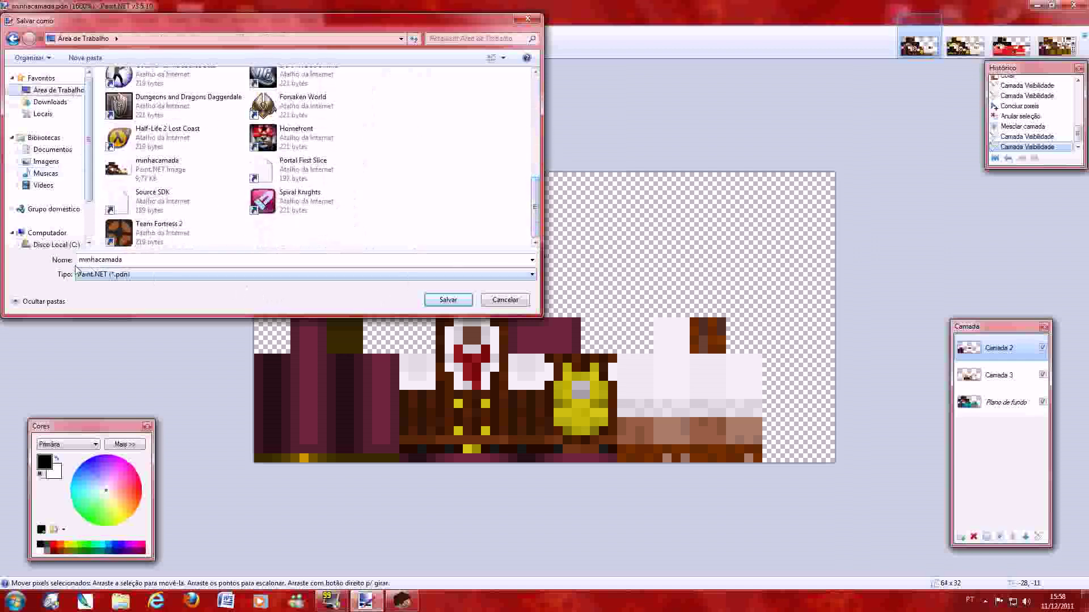
{"action": "left_click", "coordinate": [536, 275]}
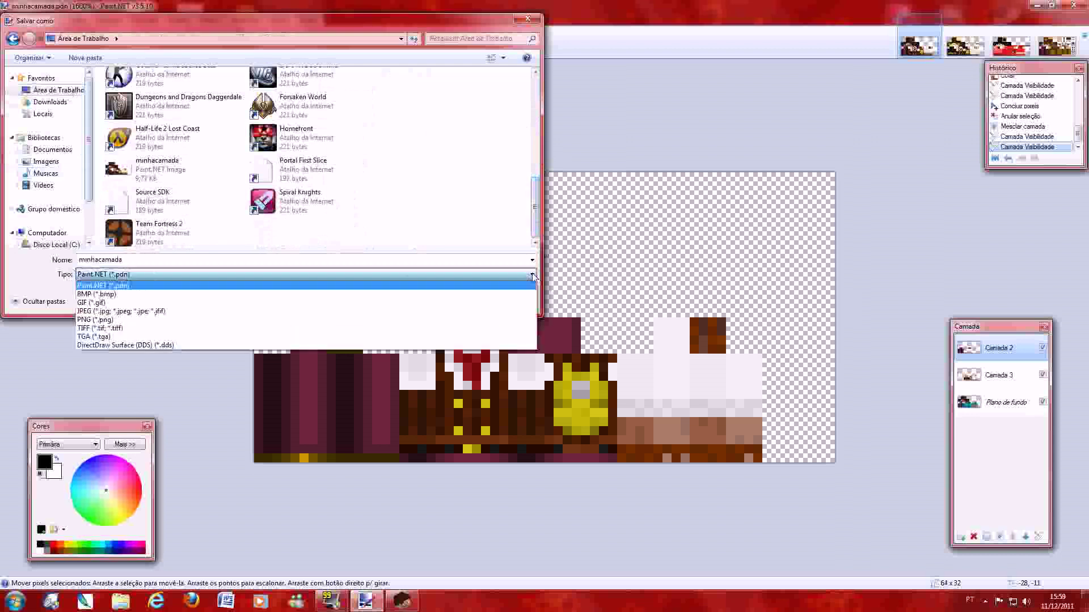
{"action": "left_click", "coordinate": [121, 320]}
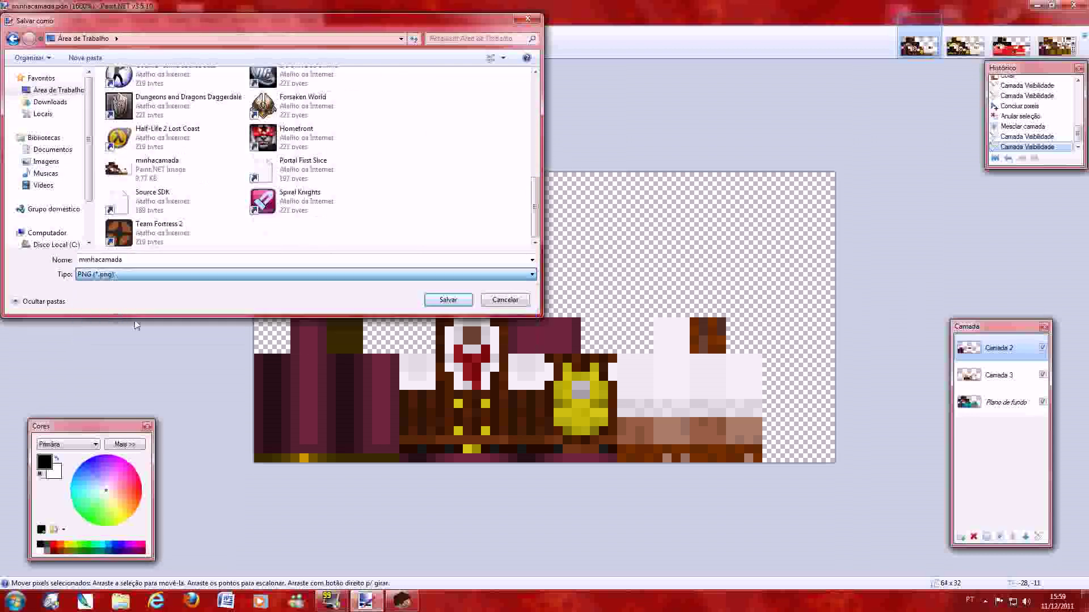
{"action": "left_click", "coordinate": [463, 302]}
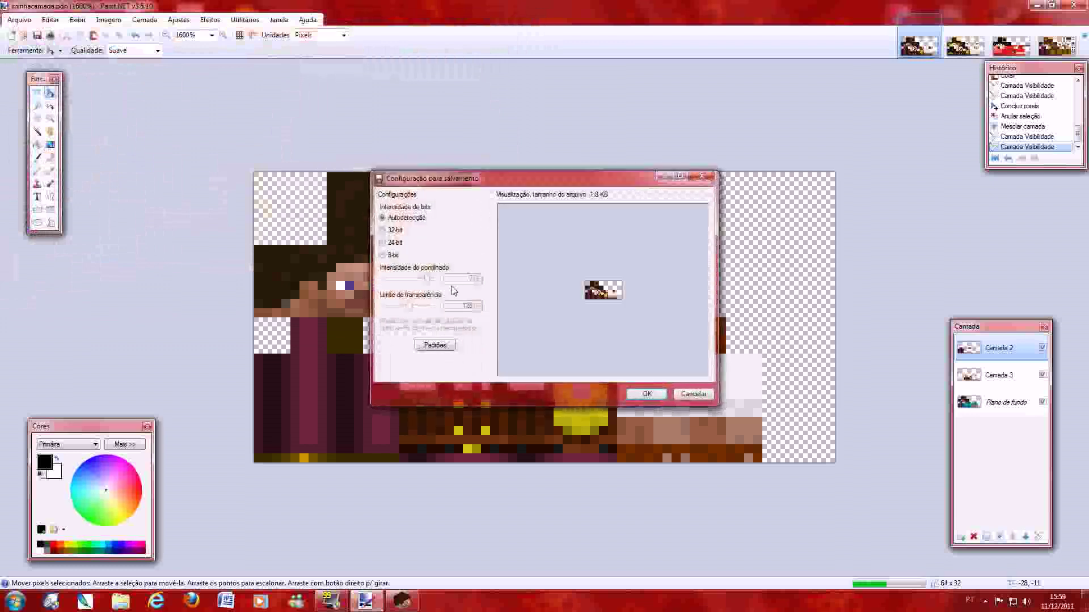
{"action": "left_click", "coordinate": [644, 394]}
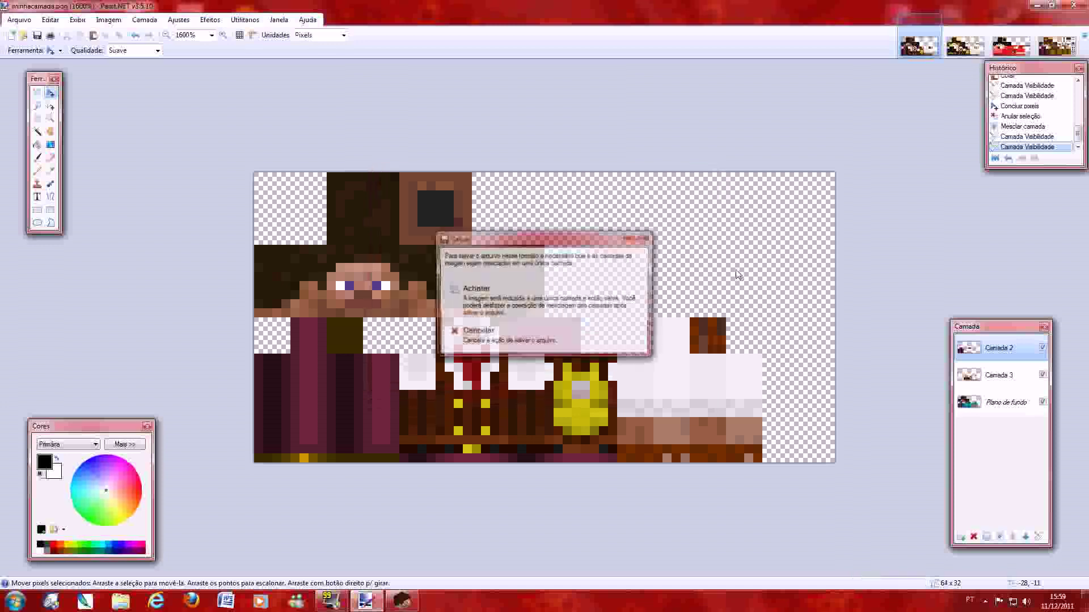
{"action": "left_click", "coordinate": [464, 292]}
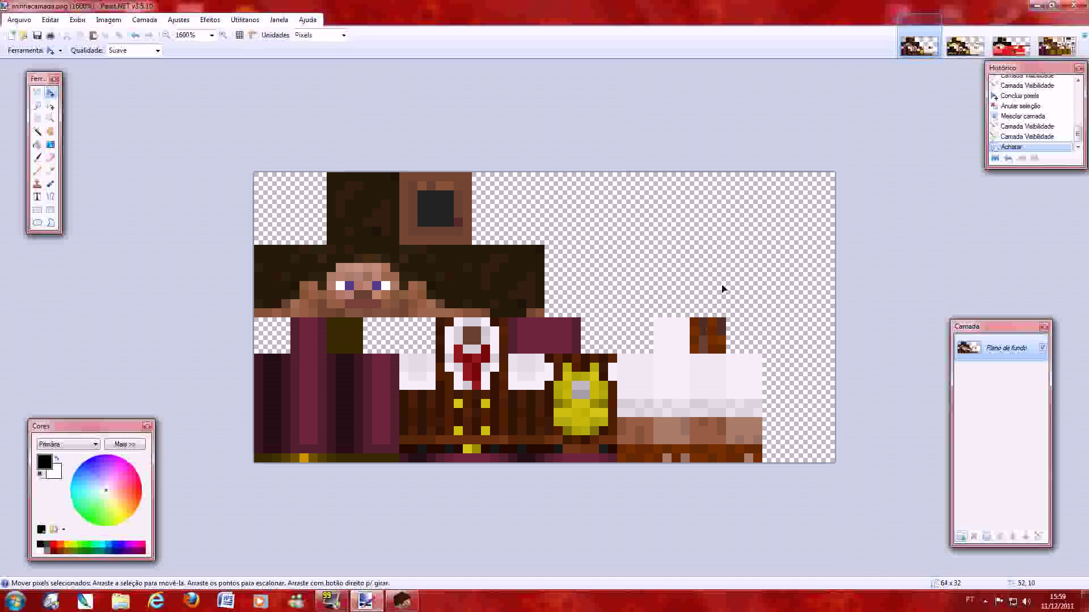
Minimize Paint.NET, load minhacamada.png from the desktop into Minecraft Skin Viewer, and rotate the model to inspect the outfit.
{"action": "left_click", "coordinate": [1039, 7]}
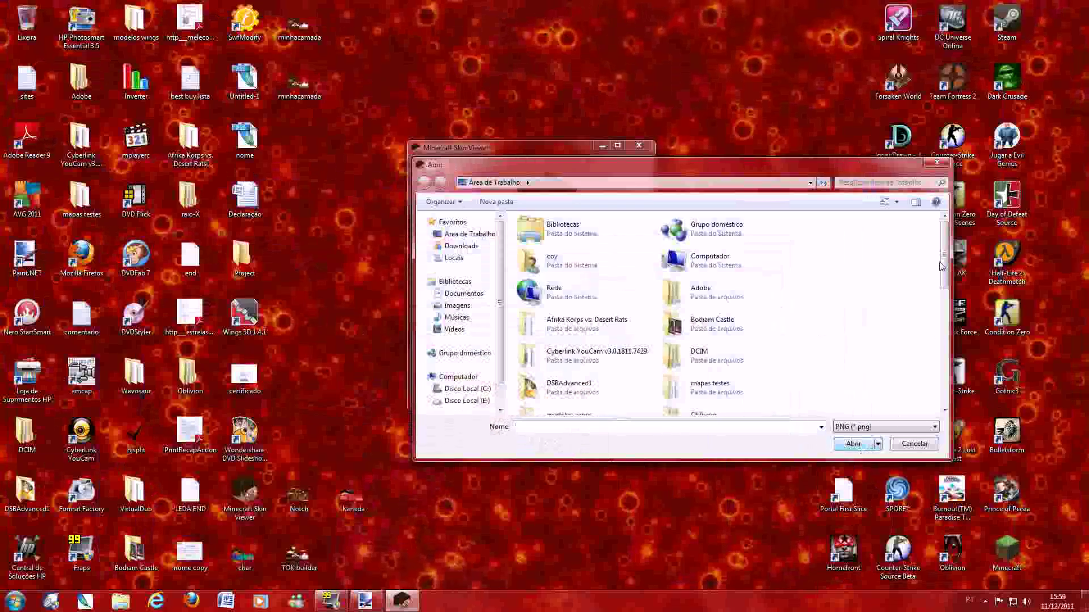
{"action": "left_click_drag", "start_coordinate": [941, 265], "coordinate": [947, 397]}
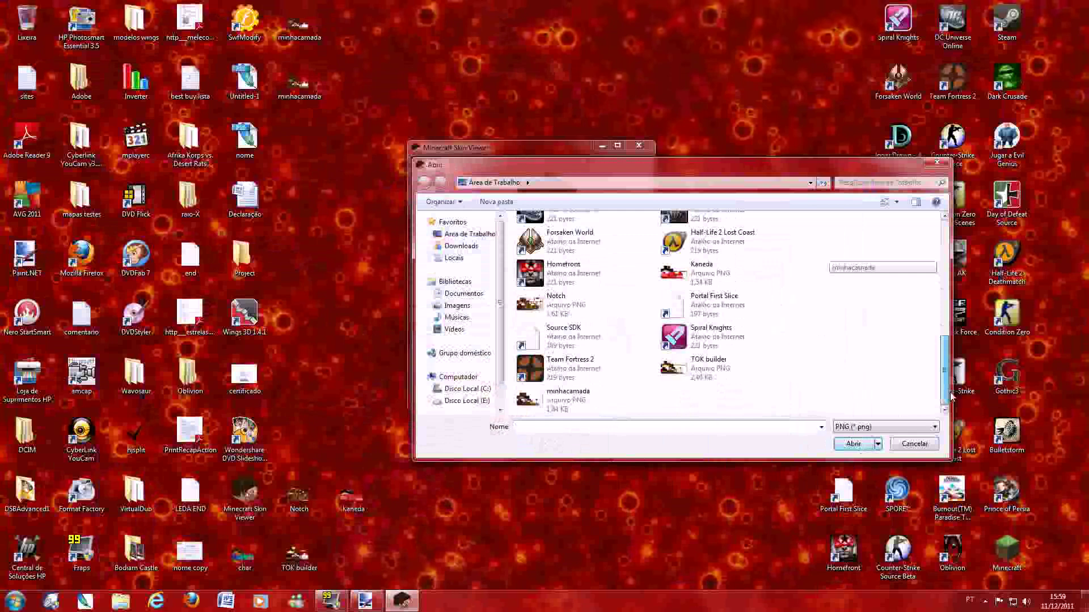
{"action": "left_click", "coordinate": [567, 400]}
{"action": "left_click", "coordinate": [851, 444]}
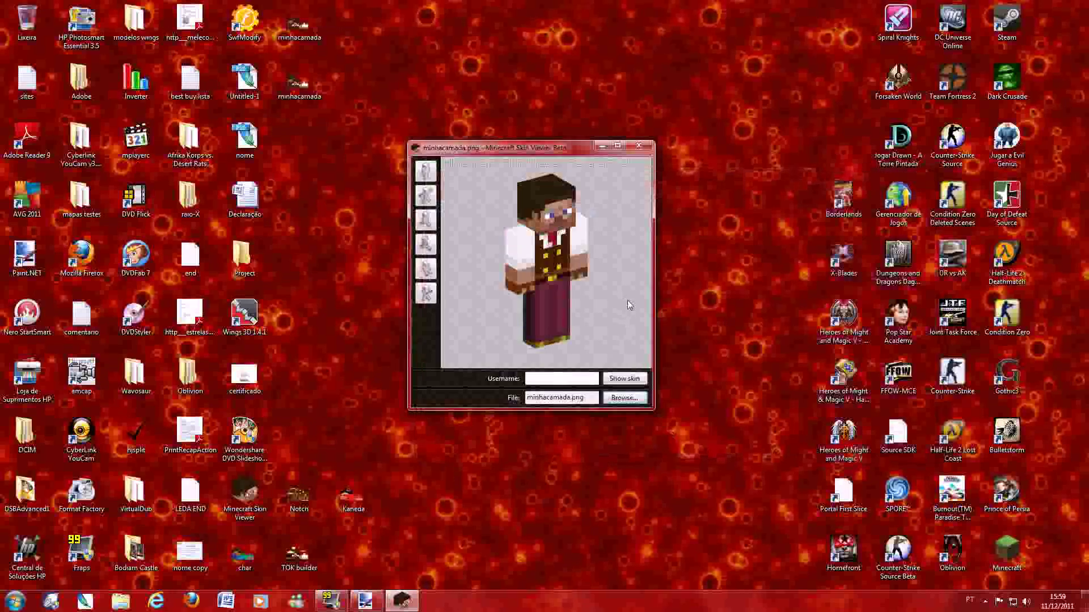
{"action": "left_click_drag", "start_coordinate": [627, 301], "coordinate": [597, 295]}
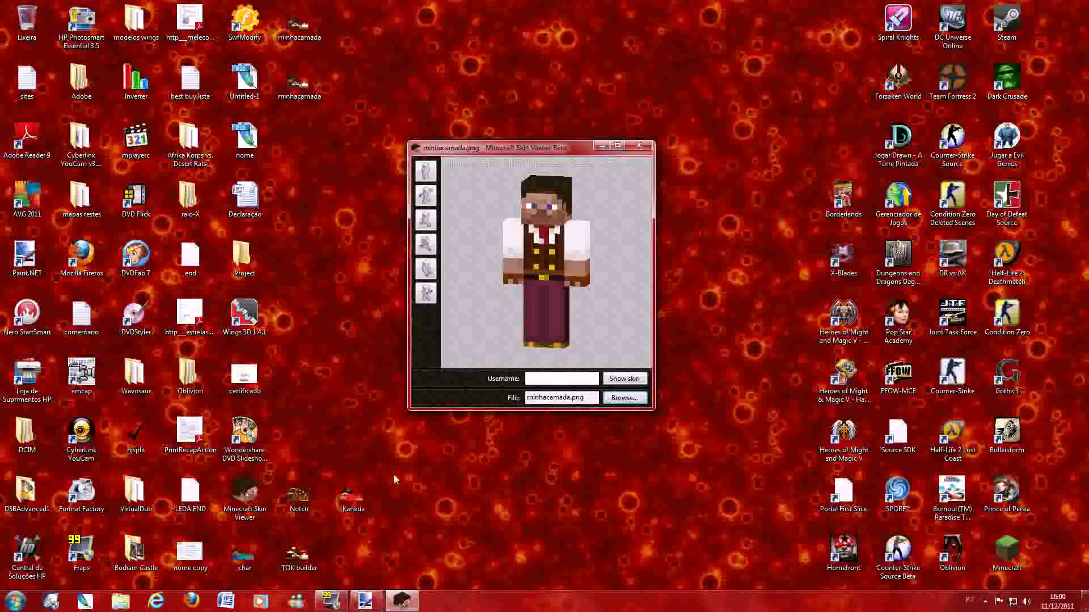
Return to Paint.NET and undo the flattening of the minhacamada image.
{"action": "left_click", "coordinate": [366, 600]}
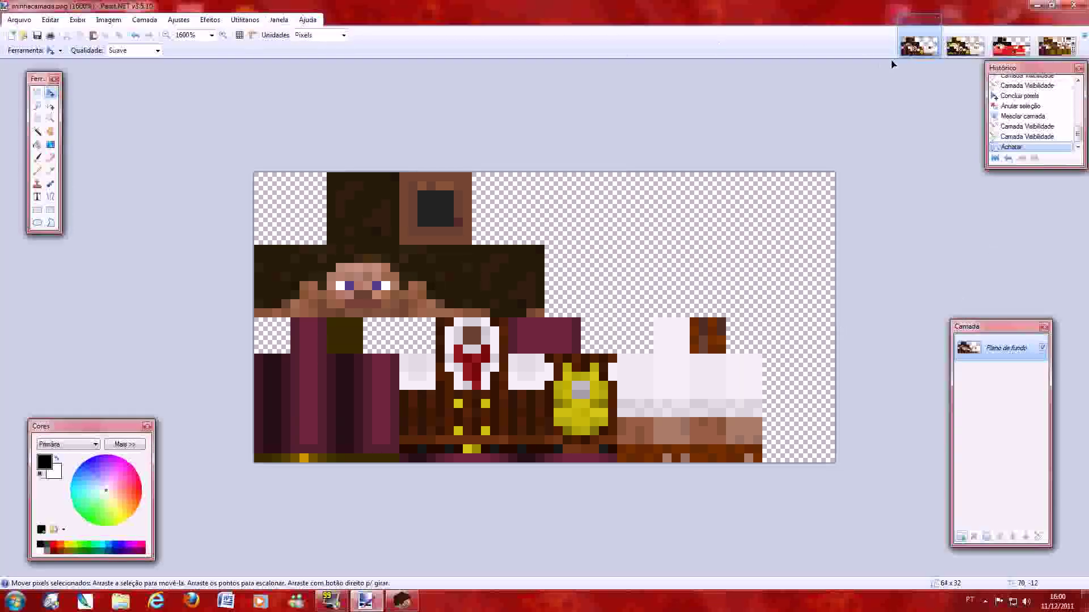
{"action": "mouse_move", "coordinate": [937, 23]}
{"action": "key", "text": "ctrl+z"}
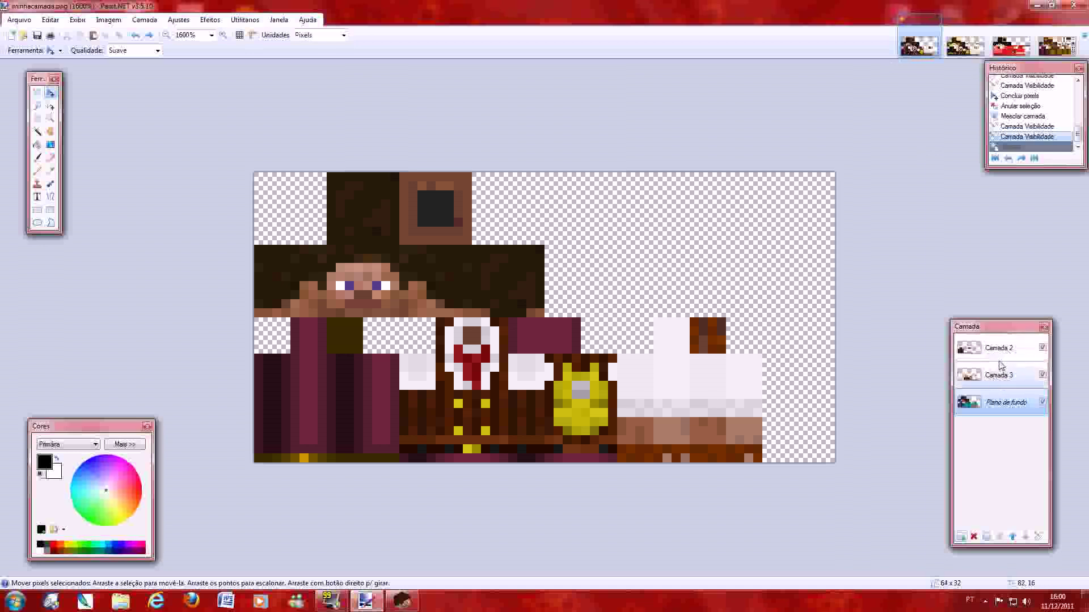
In the Kaneda skin, select the 32 x 16 pixel head area together with the 3 pixel high bare forearm strip.
{"action": "left_click", "coordinate": [1006, 50]}
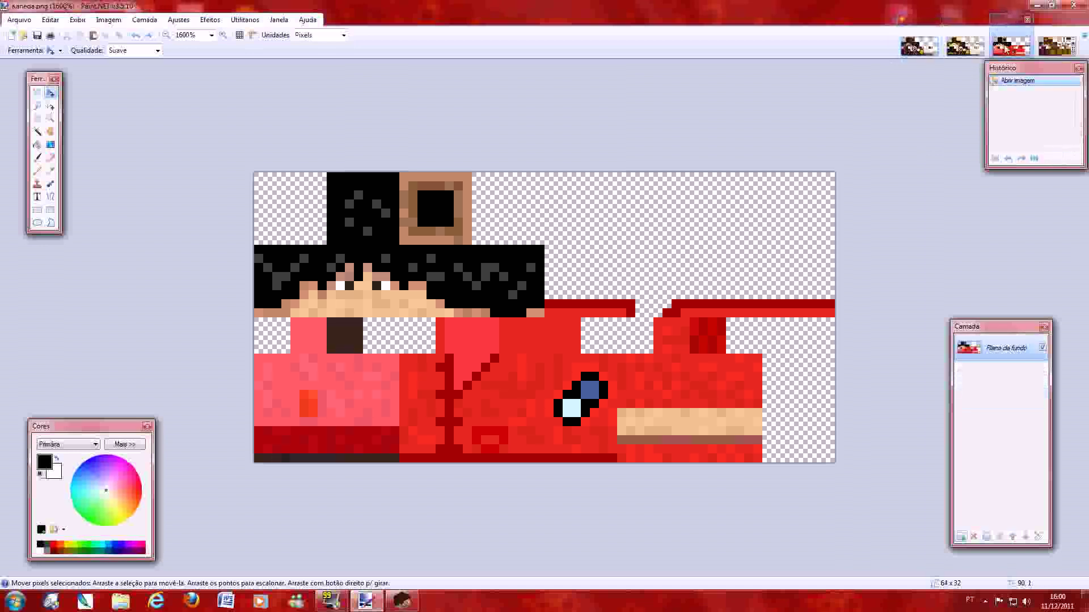
{"action": "left_click", "coordinate": [37, 91]}
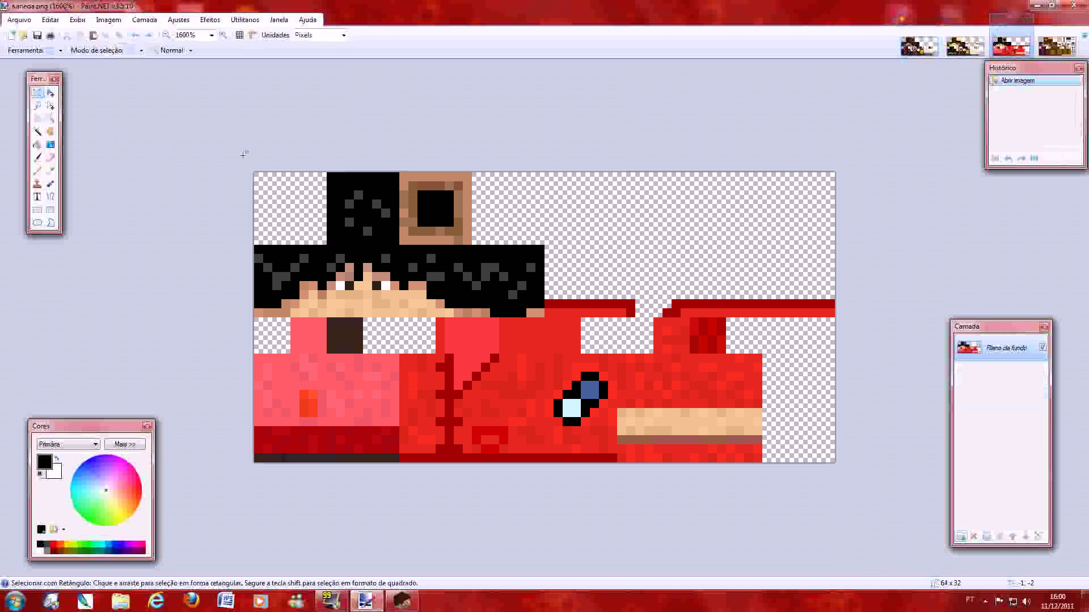
{"action": "left_click_drag", "start_coordinate": [253, 172], "coordinate": [539, 314]}
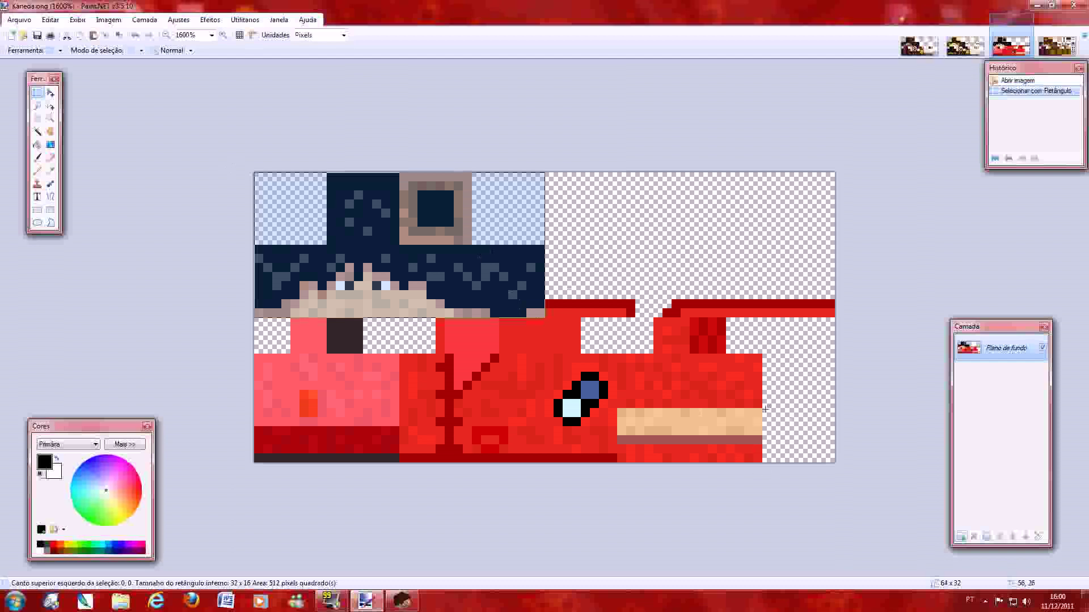
{"action": "left_click_drag", "start_coordinate": [765, 408], "coordinate": [626, 426]}
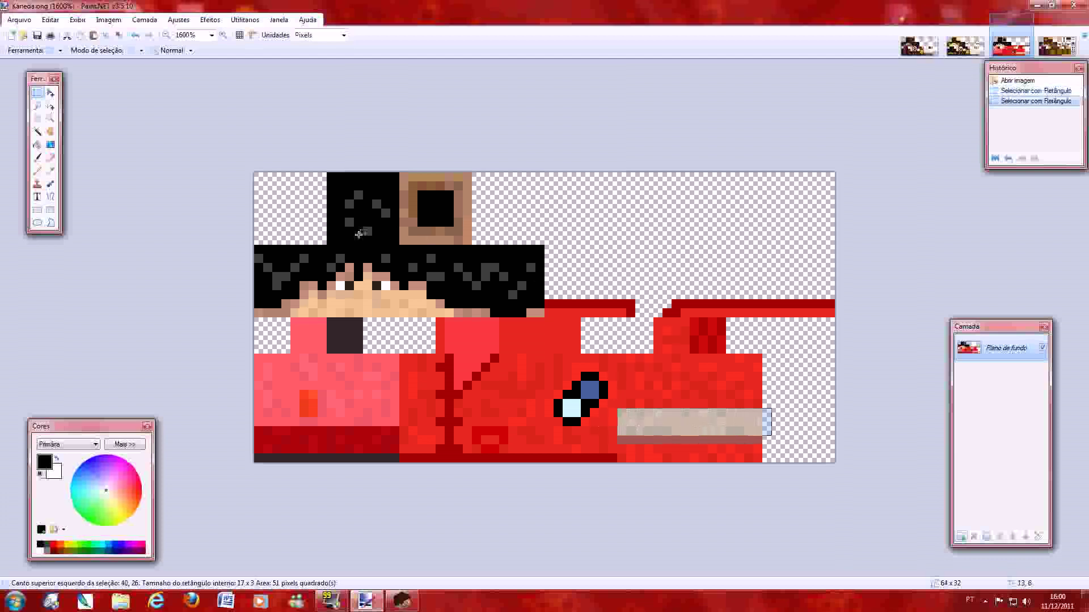
{"action": "left_click_drag", "start_coordinate": [244, 158], "coordinate": [538, 311]}
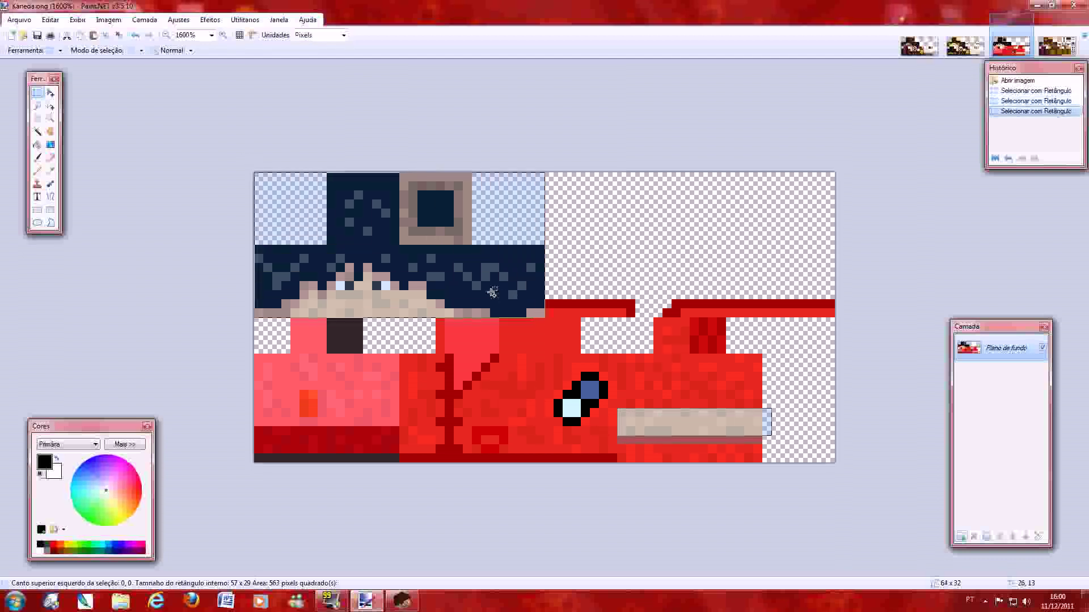
Remove the empty areas beside the head top and past the forearm strip from the selection, and copy the selected pixels.
{"action": "left_click_drag", "start_coordinate": [580, 137], "coordinate": [473, 245]}
{"action": "left_click_drag", "start_coordinate": [231, 157], "coordinate": [327, 246]}
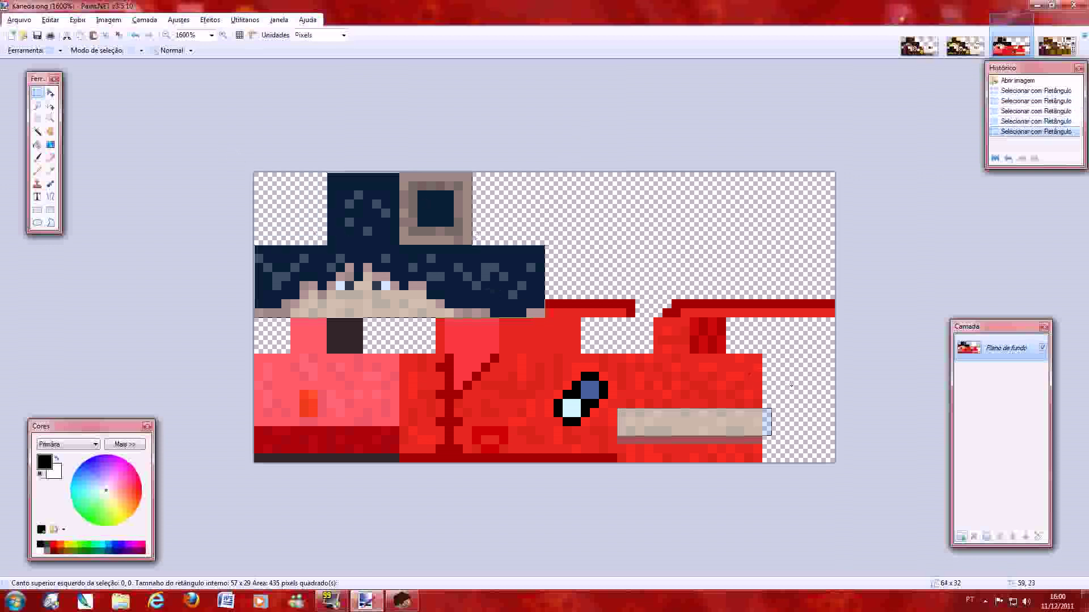
{"action": "left_click_drag", "start_coordinate": [796, 383], "coordinate": [763, 453]}
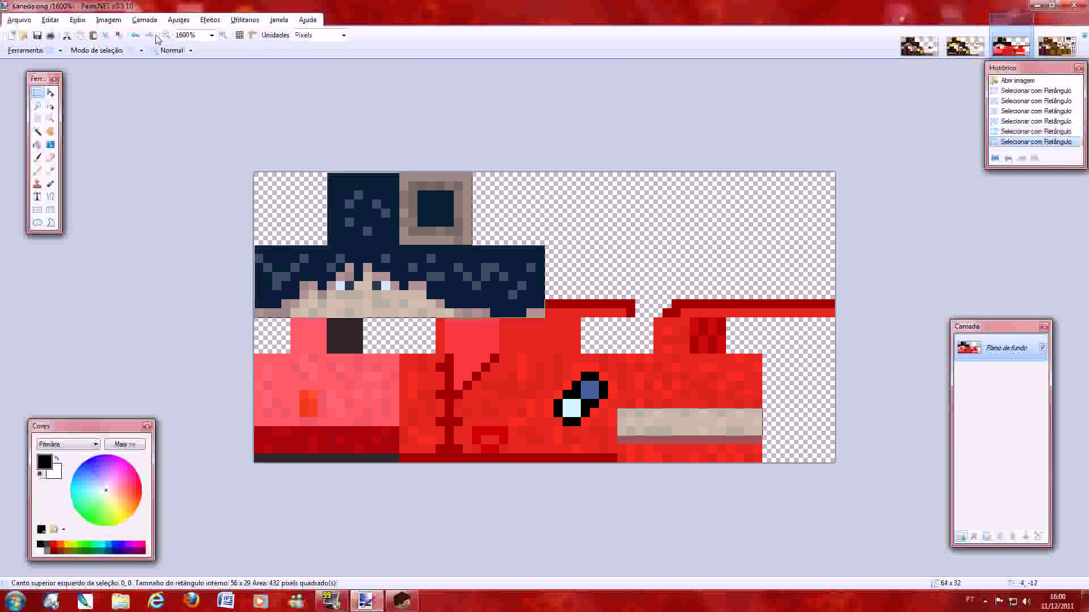
{"action": "left_click", "coordinate": [50, 19]}
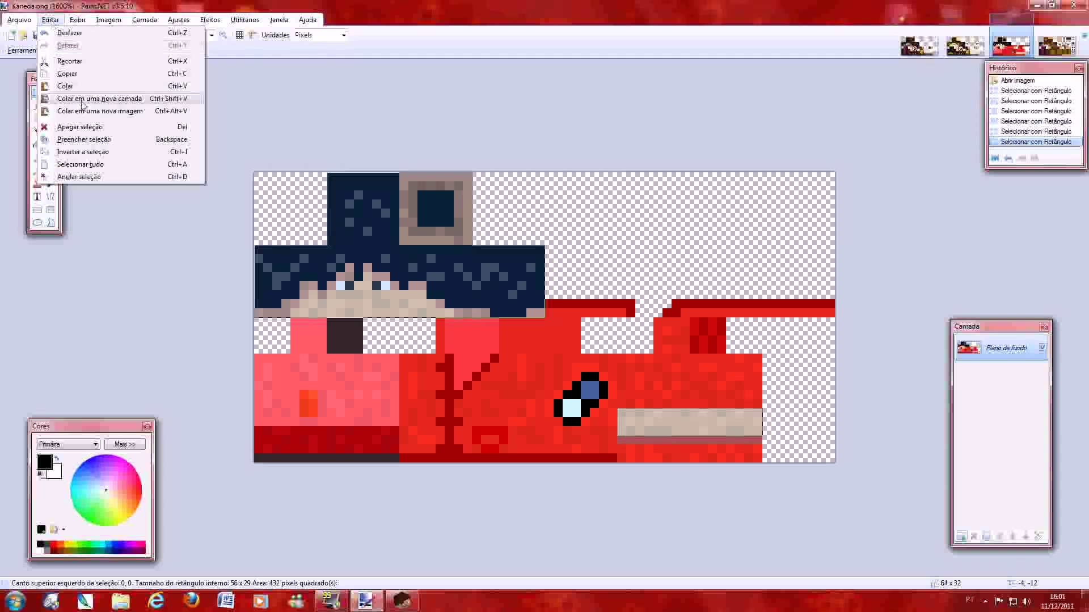
{"action": "left_click", "coordinate": [85, 74]}
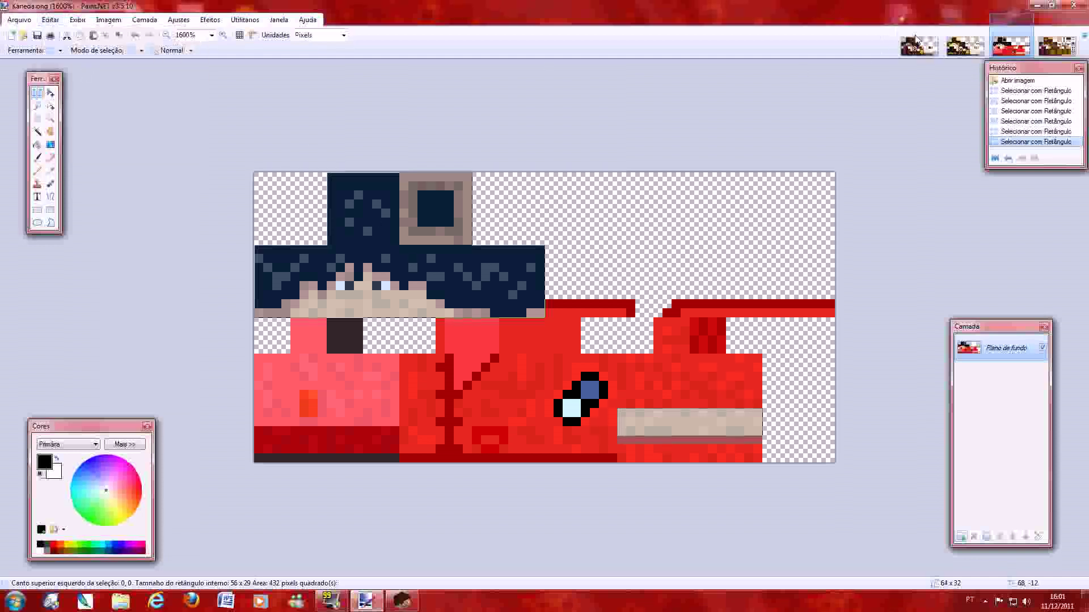
Paste the copied head and forearms into the minhacamada skin as a new layer above Camada 2.
{"action": "left_click", "coordinate": [915, 47]}
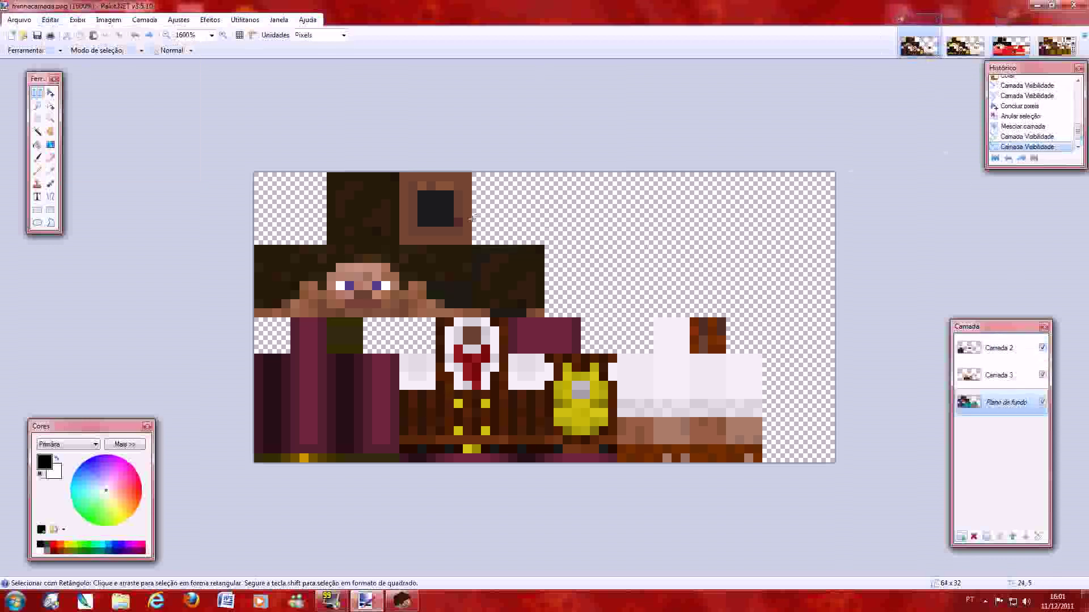
{"action": "left_click", "coordinate": [1023, 355]}
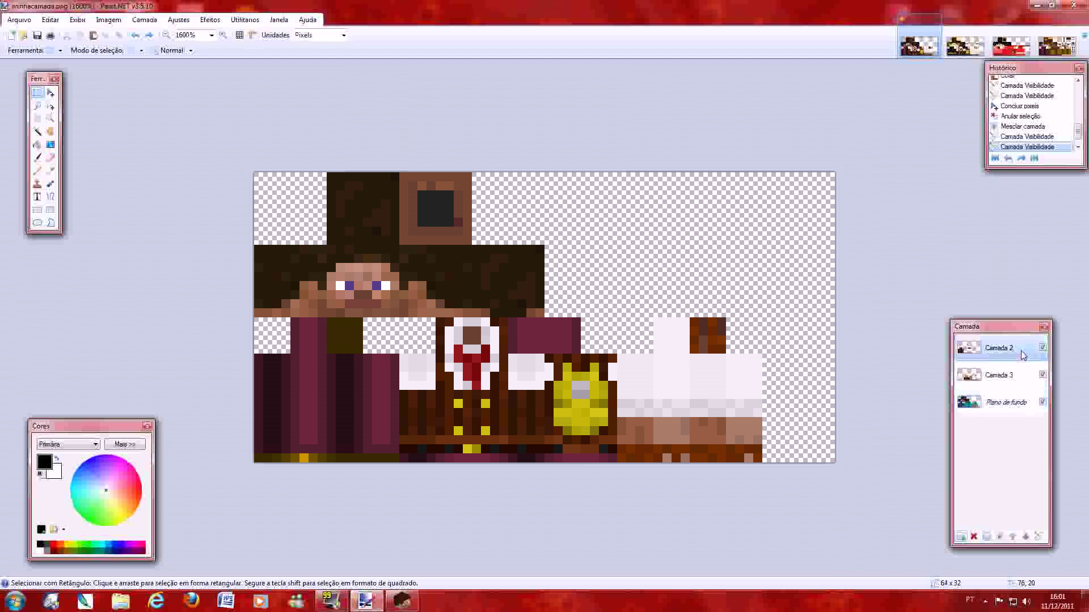
{"action": "left_click", "coordinate": [52, 21]}
{"action": "left_click", "coordinate": [99, 98]}
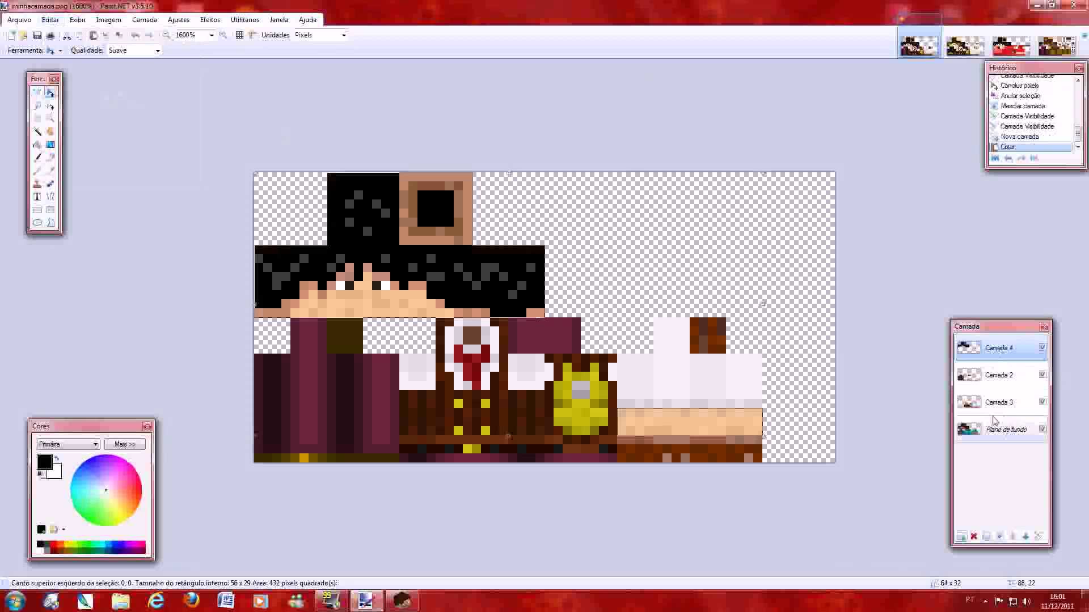
Deselect the pasted head and forearms, and hide the background layer.
{"action": "key", "text": "ctrl+d"}
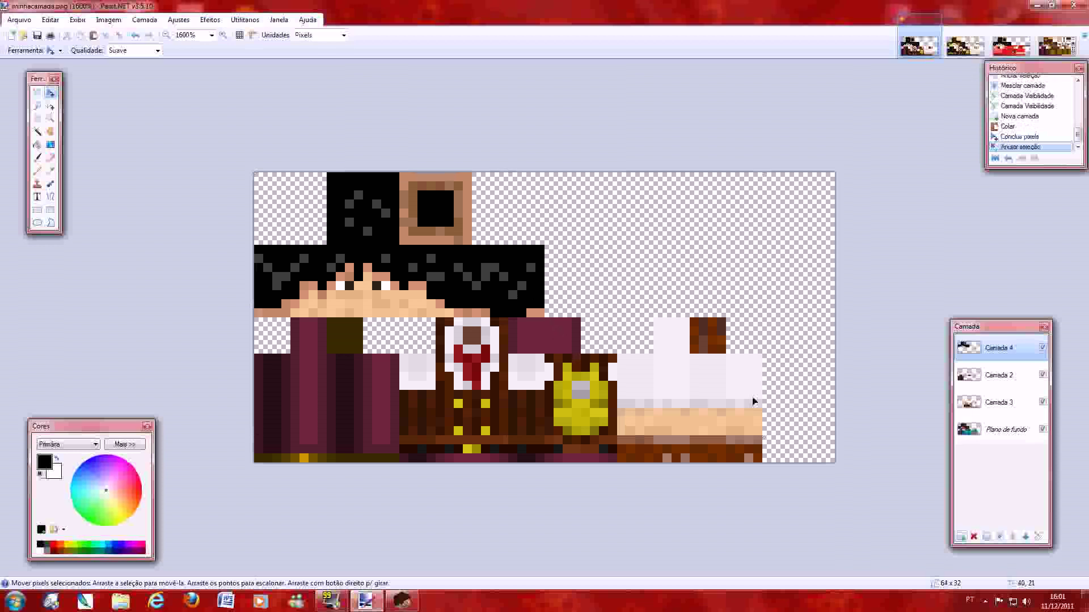
{"action": "left_click", "coordinate": [1042, 432]}
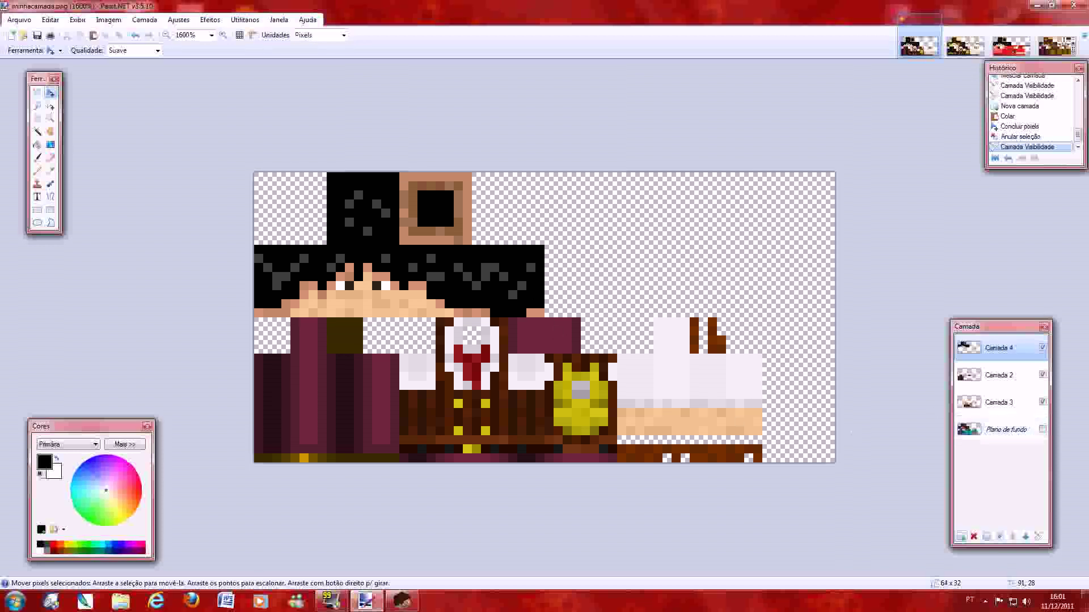
Compare the skin with the background layer shown and hidden to examine the gaps that the other layers leave uncovered.
{"action": "left_click", "coordinate": [1044, 430]}
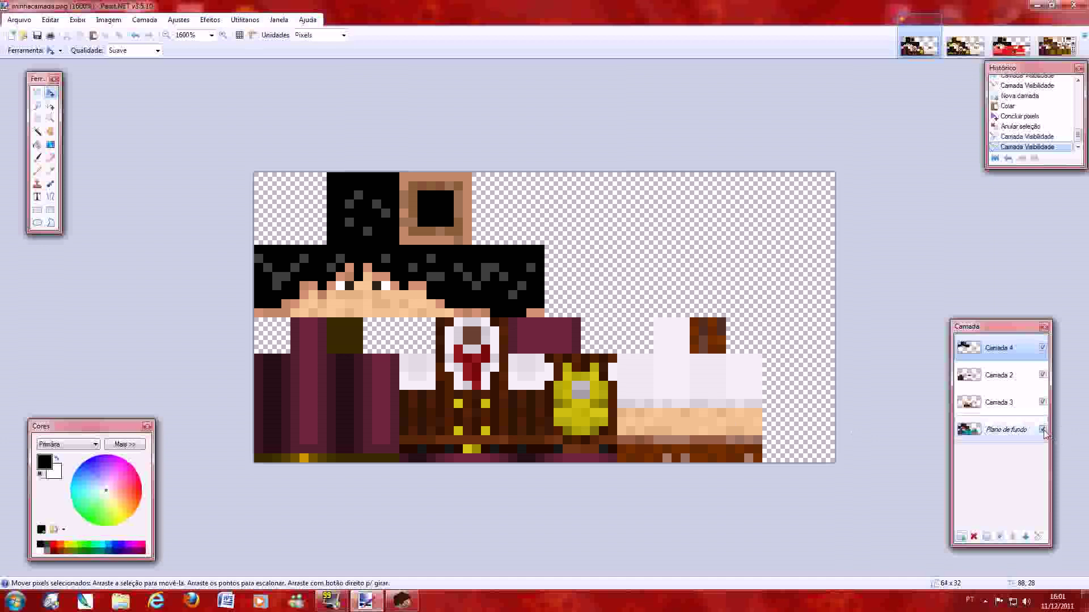
{"action": "left_click", "coordinate": [1044, 430]}
{"action": "left_click", "coordinate": [1044, 430]}
{"action": "left_click", "coordinate": [1043, 430]}
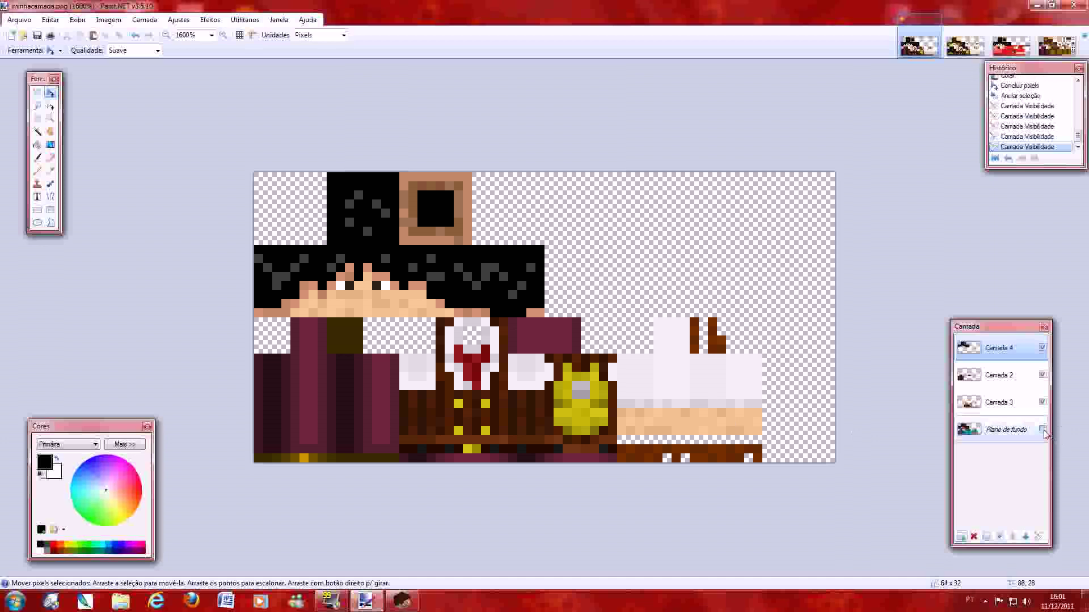
{"action": "left_click", "coordinate": [1043, 430]}
{"action": "left_click", "coordinate": [1044, 430]}
{"action": "left_click", "coordinate": [1043, 430]}
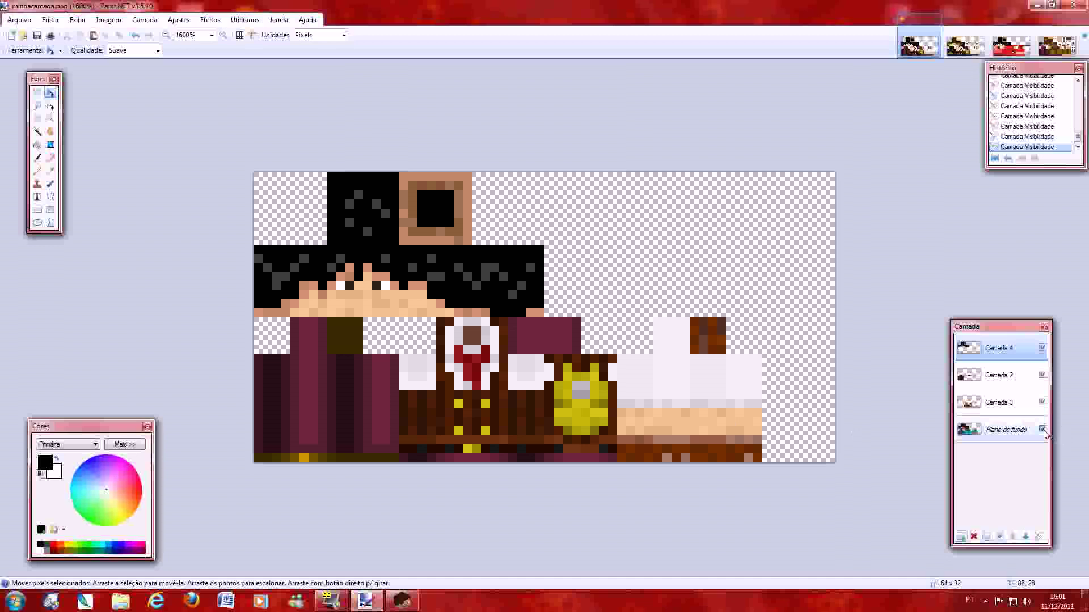
{"action": "left_click", "coordinate": [1044, 430]}
{"action": "left_click", "coordinate": [1044, 430]}
{"action": "left_click", "coordinate": [1043, 430]}
{"action": "left_click", "coordinate": [1044, 430]}
{"action": "left_click", "coordinate": [1043, 430]}
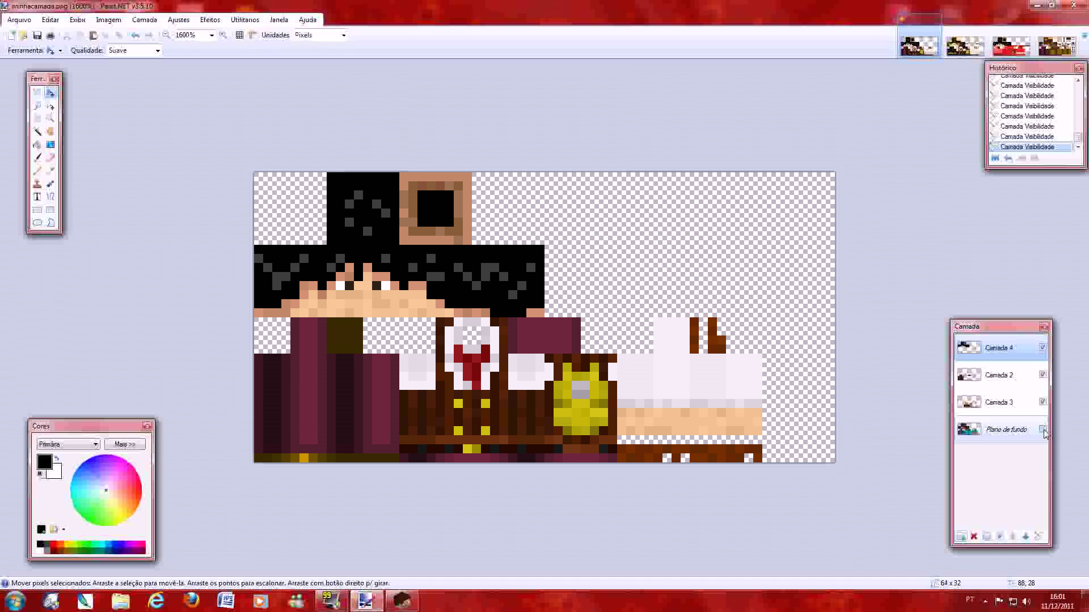
{"action": "left_click", "coordinate": [1043, 430]}
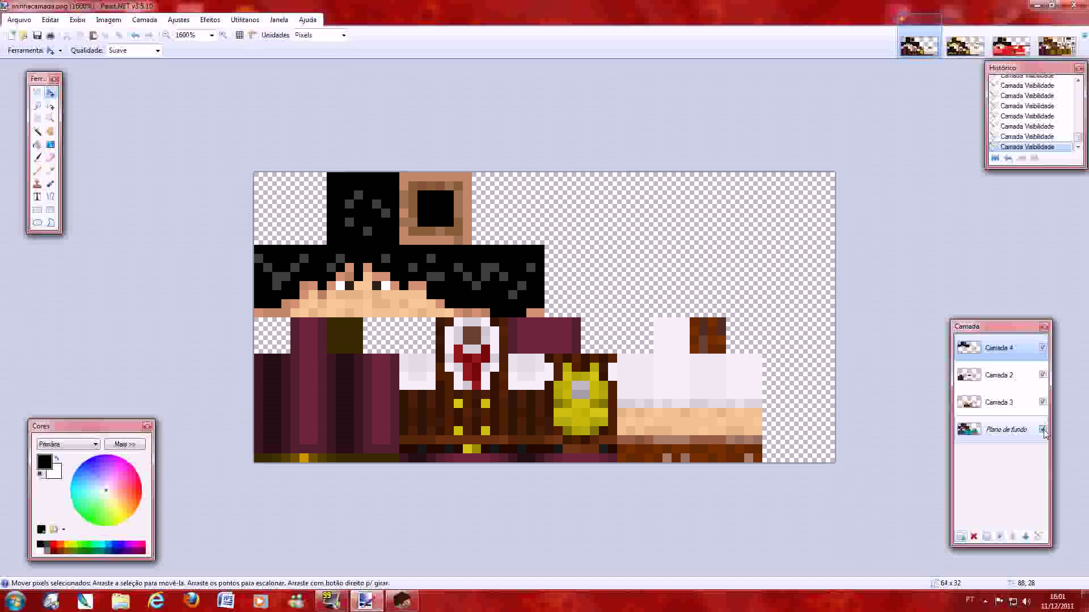
Hide Camada 2, Camada 3 and the background layer so only Camada 4 is shown.
{"action": "left_click", "coordinate": [1043, 374]}
{"action": "left_click", "coordinate": [1043, 402]}
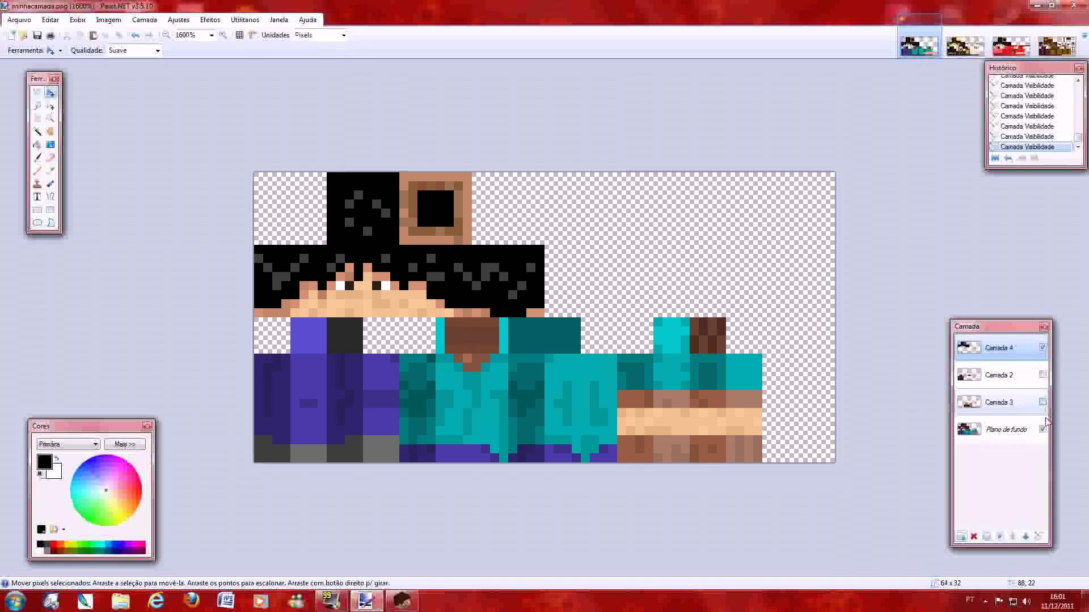
{"action": "left_click", "coordinate": [1042, 429]}
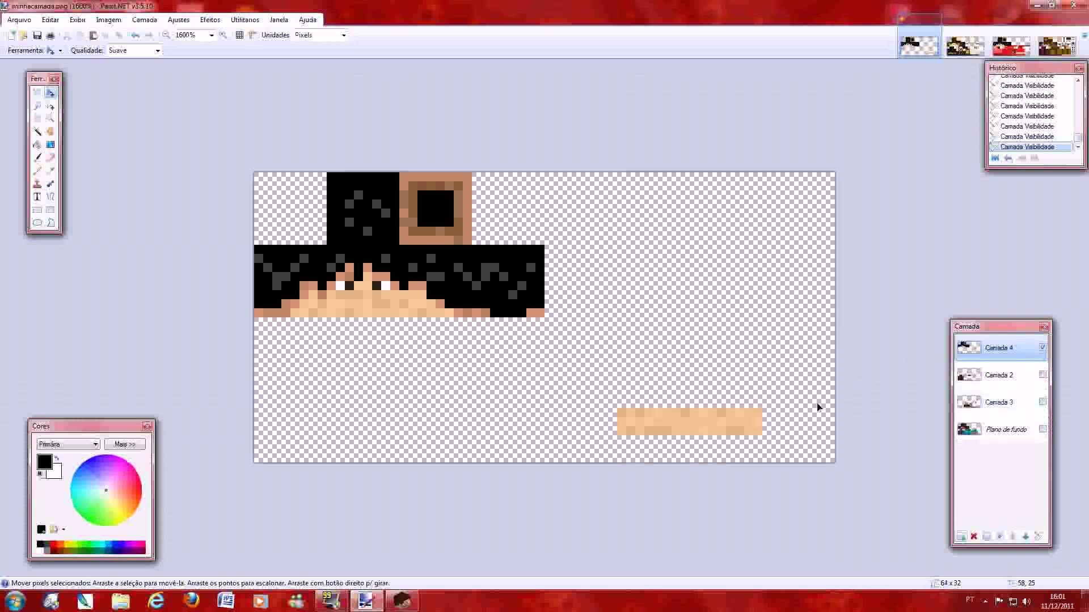
Copy the uppermost 16 x 1 pixel row of the forearm strip and paste it as a new layer.
{"action": "left_click", "coordinate": [37, 93]}
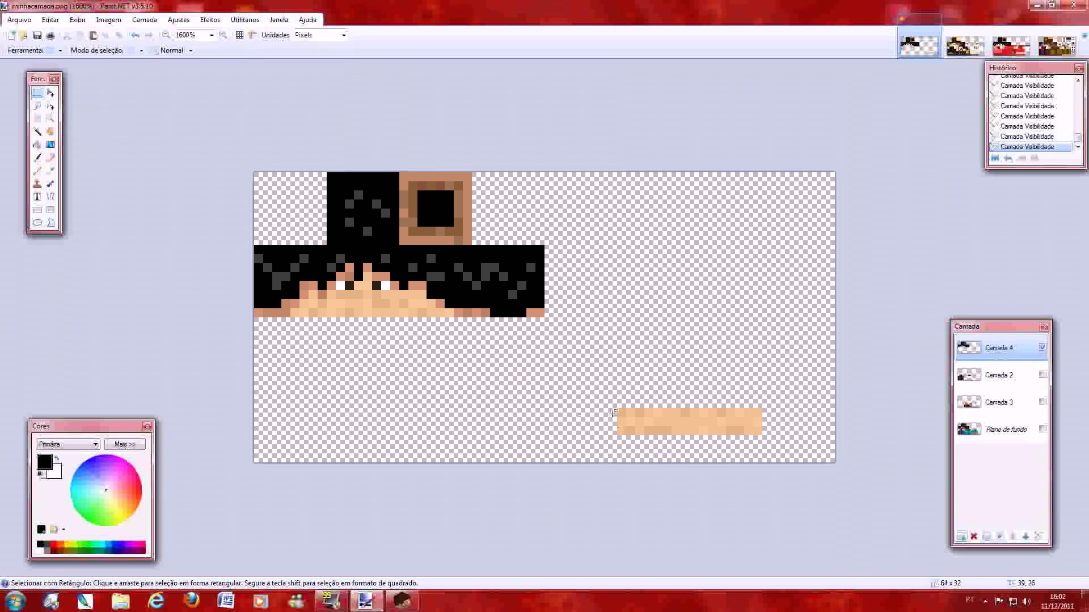
{"action": "left_click_drag", "start_coordinate": [619, 409], "coordinate": [758, 413]}
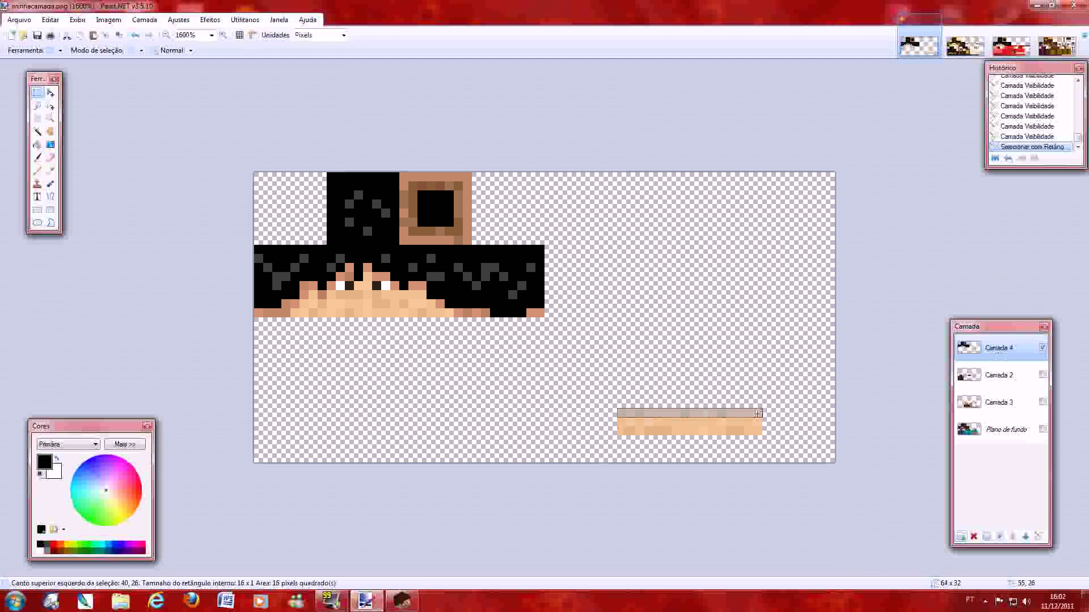
{"action": "left_click", "coordinate": [51, 19]}
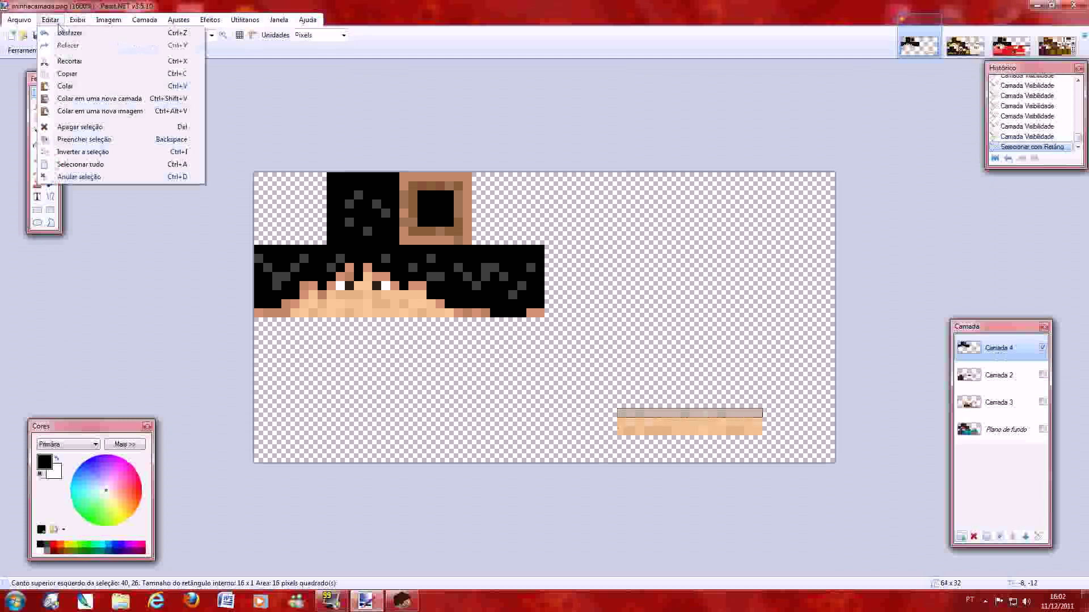
{"action": "left_click", "coordinate": [79, 74]}
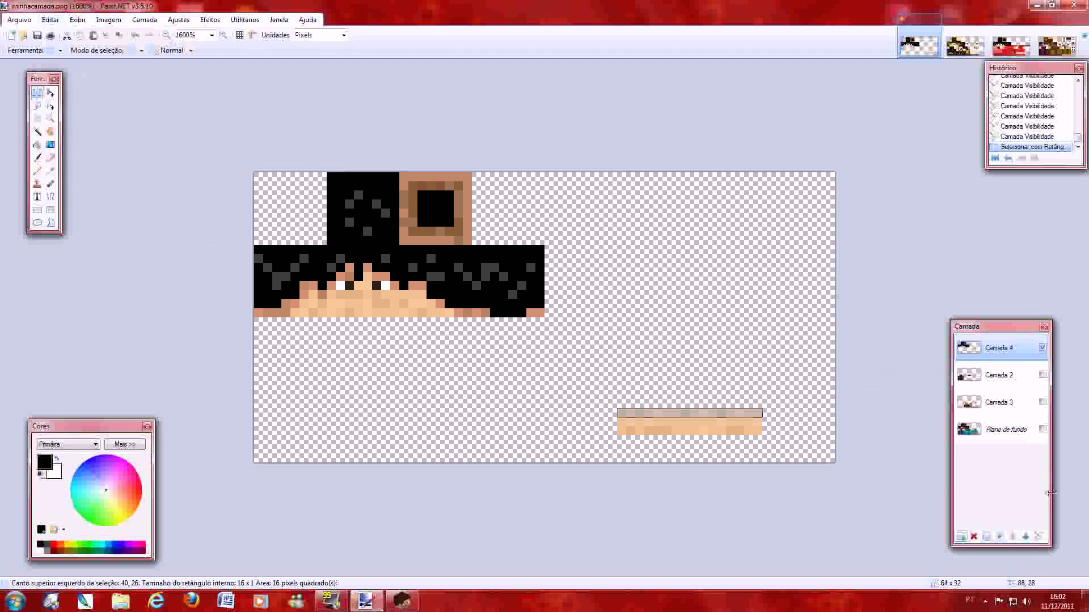
{"action": "left_click", "coordinate": [50, 20]}
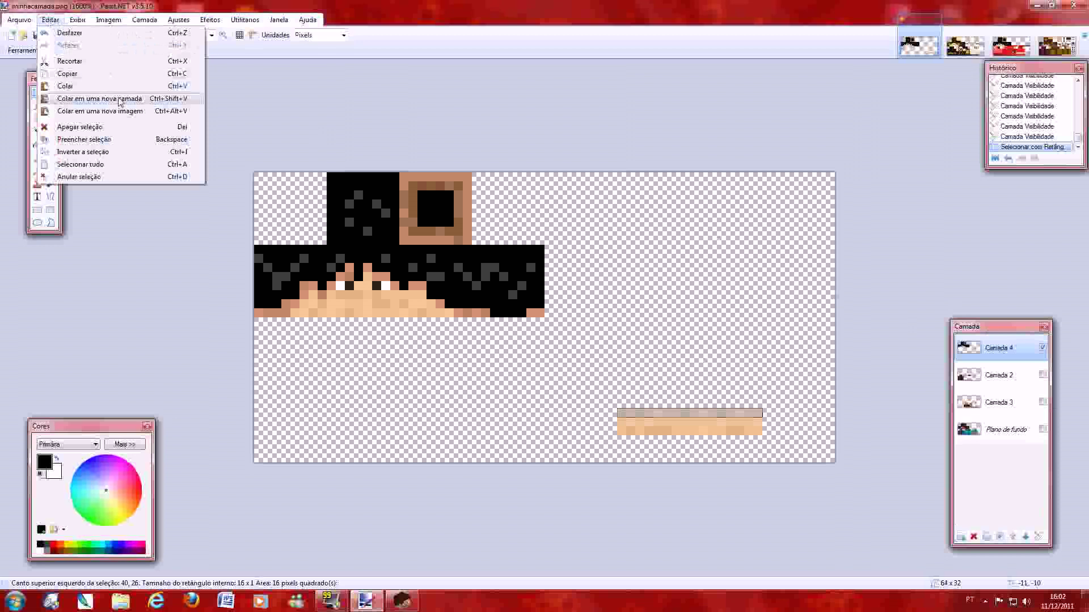
{"action": "left_click", "coordinate": [121, 100]}
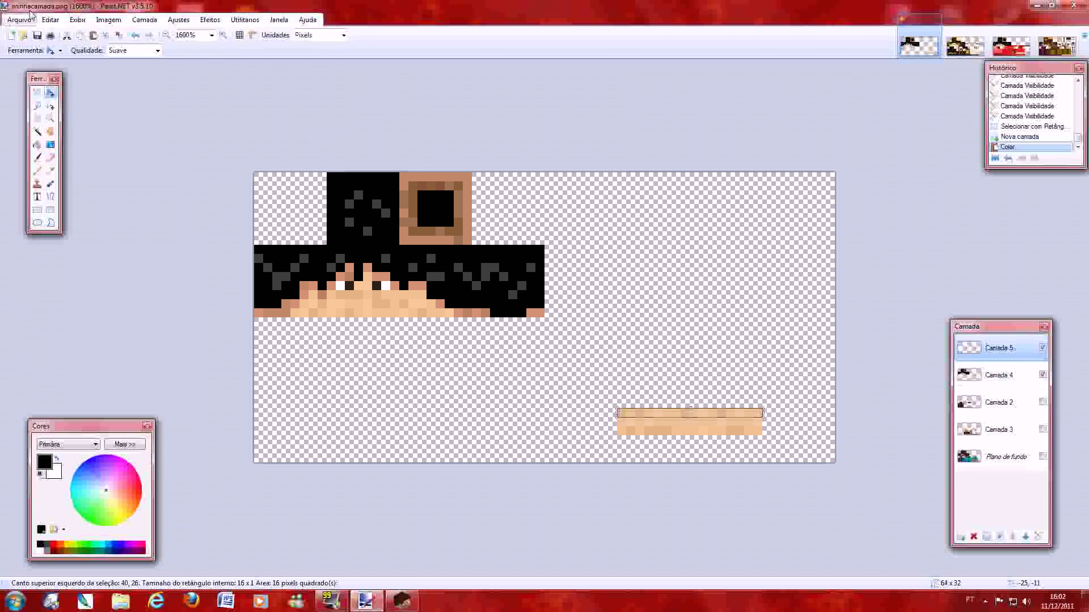
Move the pasted pixel row 3 pixels down, directly beneath the forearm strip, and deselect it.
{"action": "left_click", "coordinate": [55, 21]}
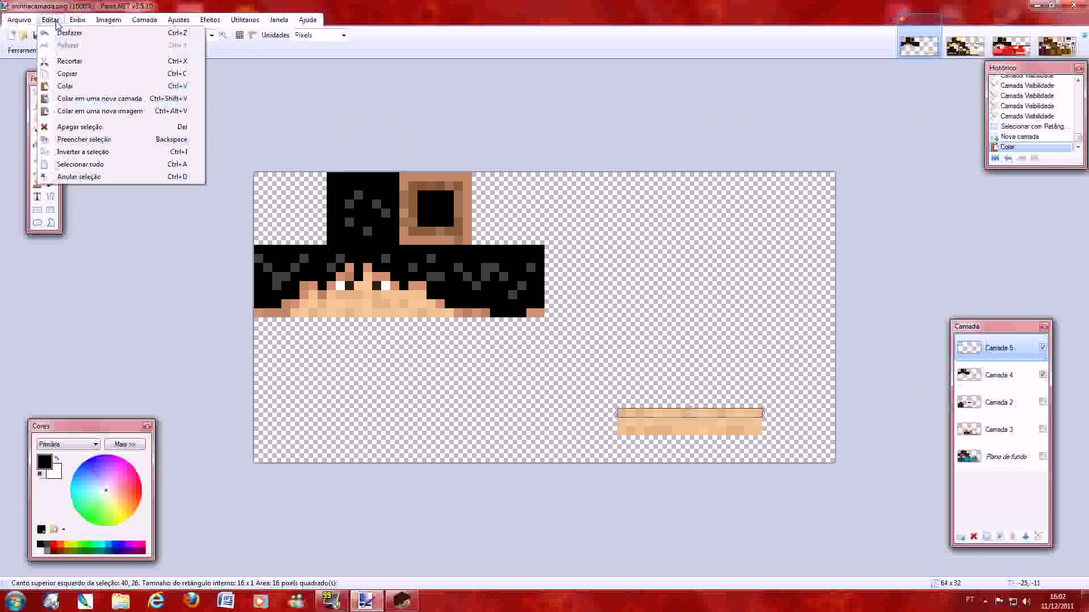
{"action": "left_click", "coordinate": [57, 22]}
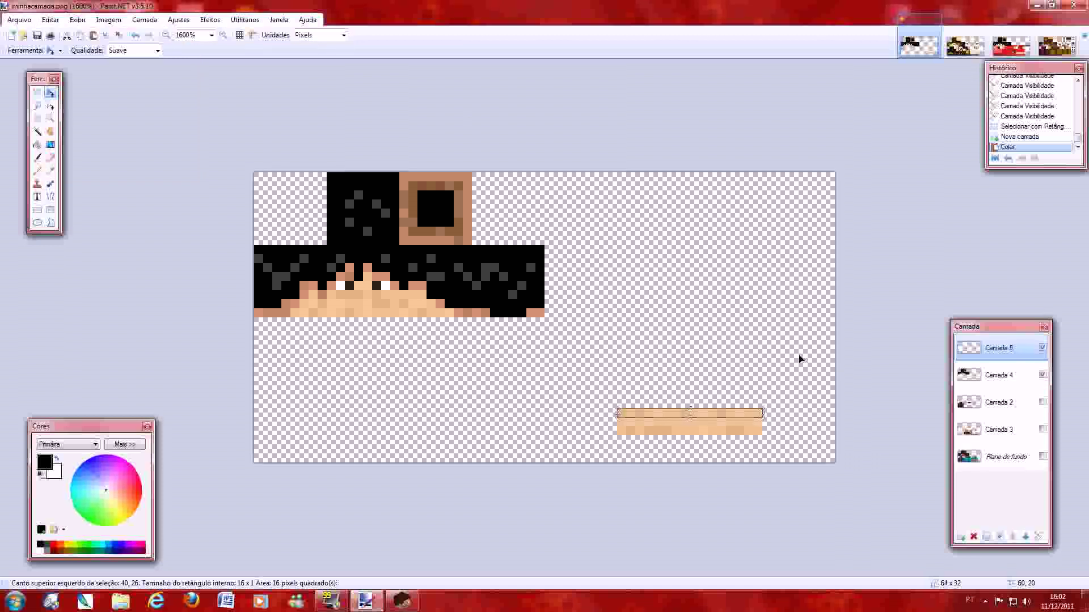
{"action": "key", "text": "Down"}
{"action": "key", "text": "Down"}
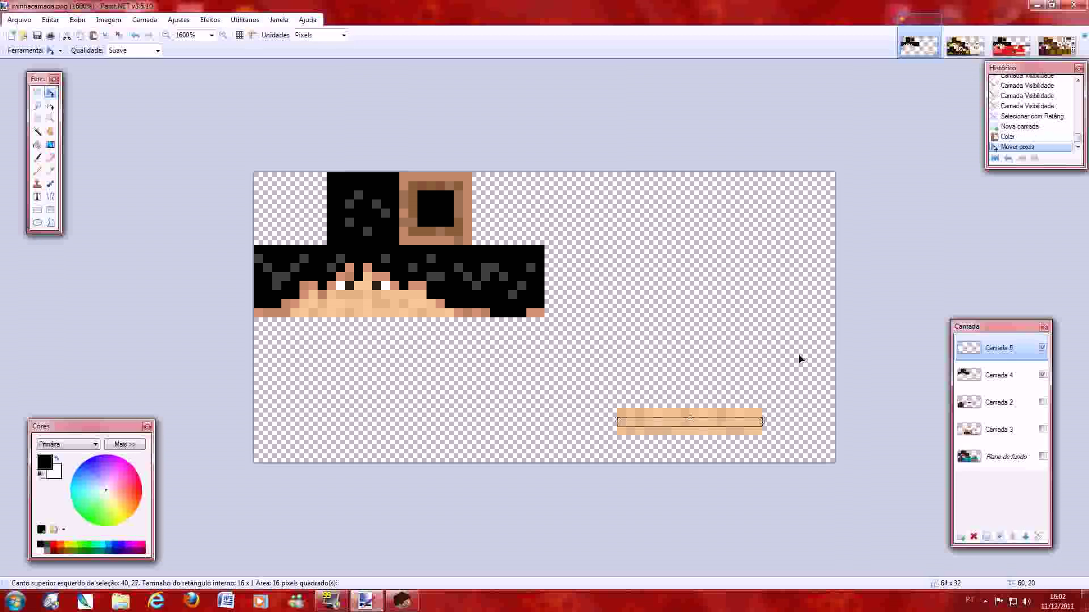
{"action": "key", "text": "Down"}
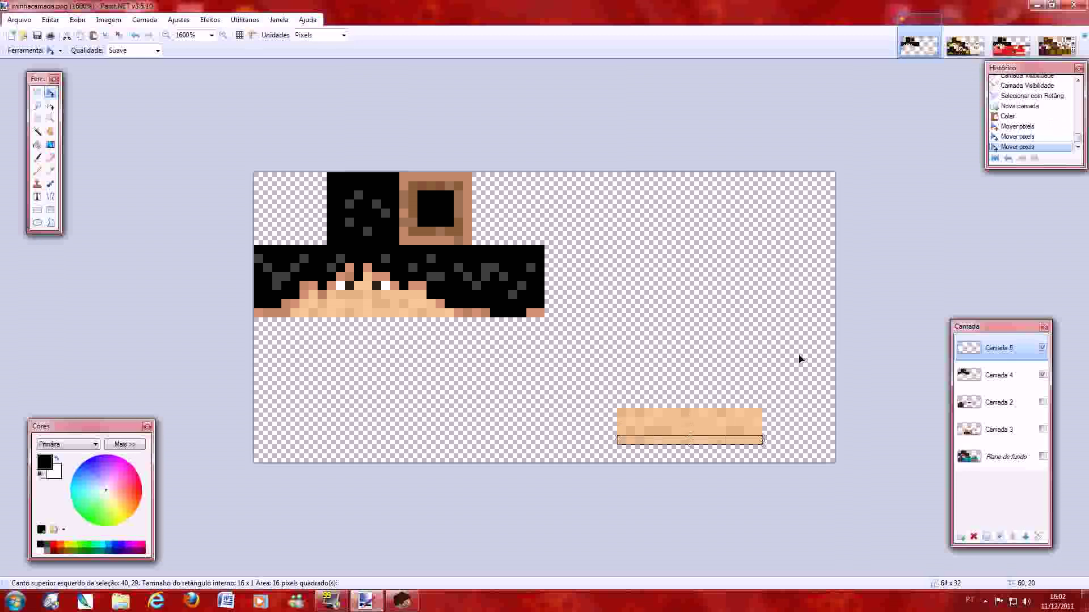
{"action": "key", "text": "ctrl+d"}
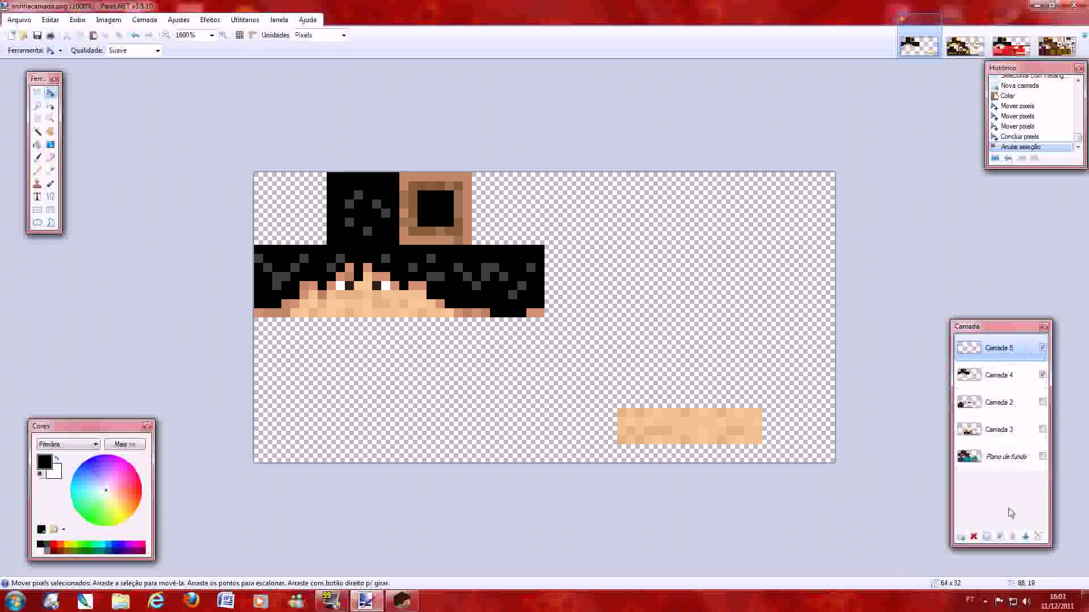
Merge the pasted row's layer down into Camada 4 and show Camada 2 and Camada 3 again.
{"action": "left_click", "coordinate": [1000, 537]}
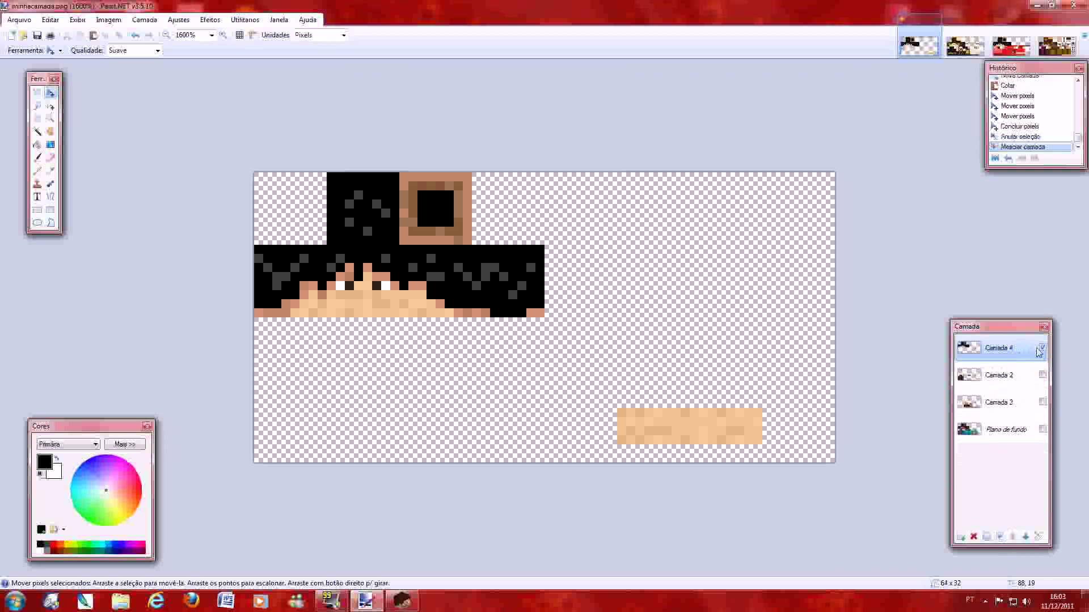
{"action": "left_click", "coordinate": [1043, 376]}
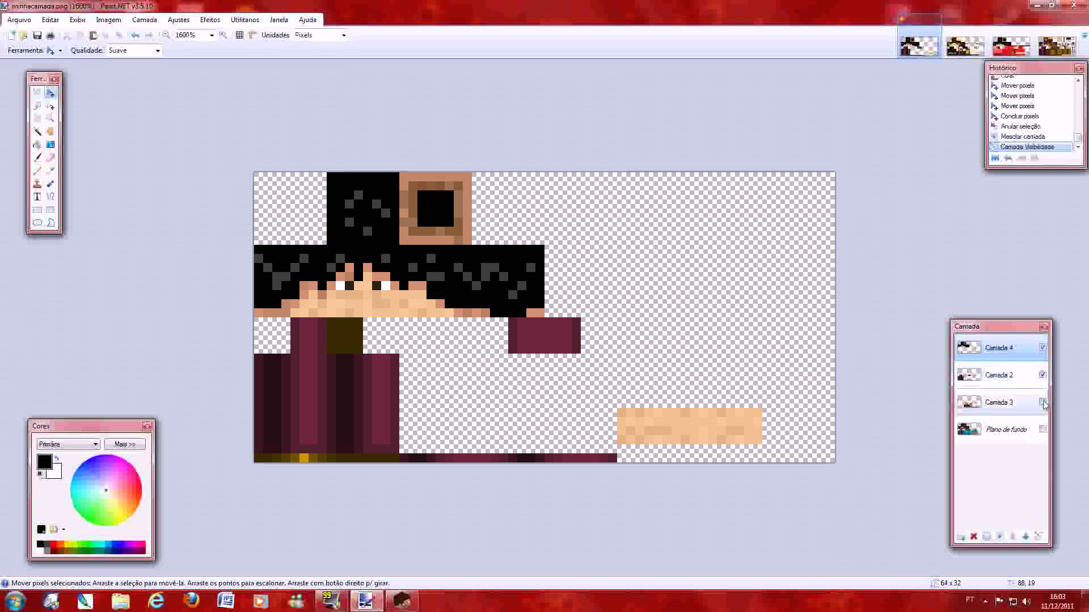
{"action": "left_click", "coordinate": [1043, 403]}
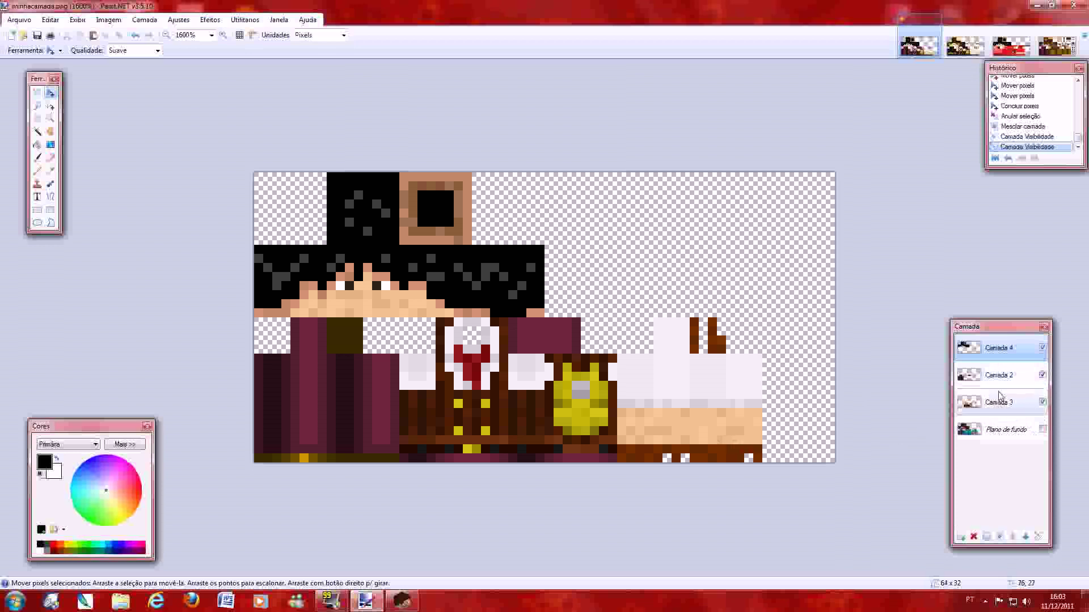
Sample the light skin tone from the forearm strip and pencil in the 2 x 2 pixel gap at the neck.
{"action": "left_click", "coordinate": [50, 172]}
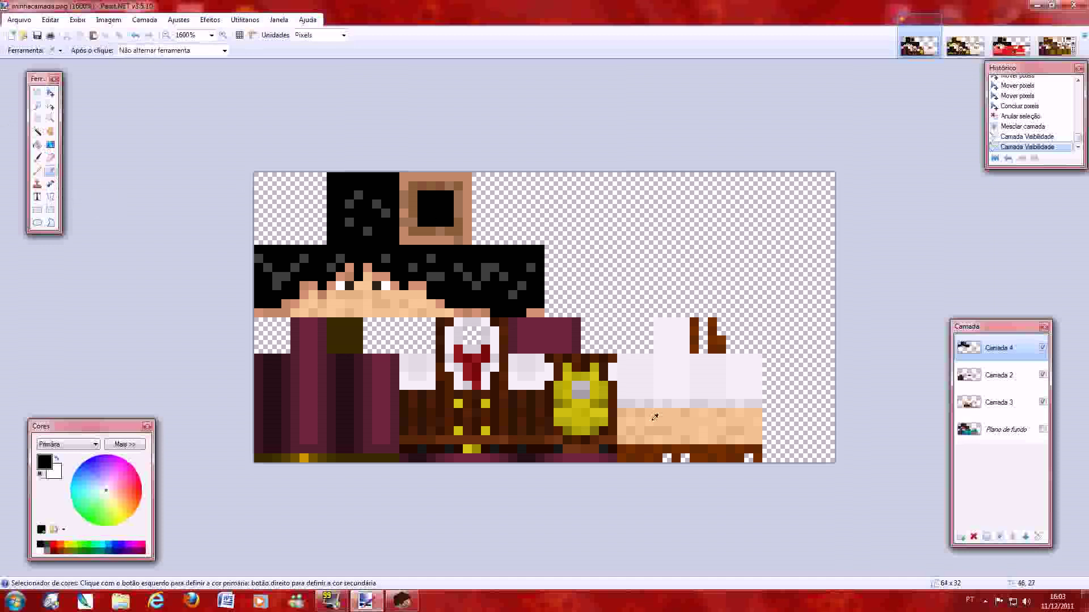
{"action": "left_click", "coordinate": [635, 418]}
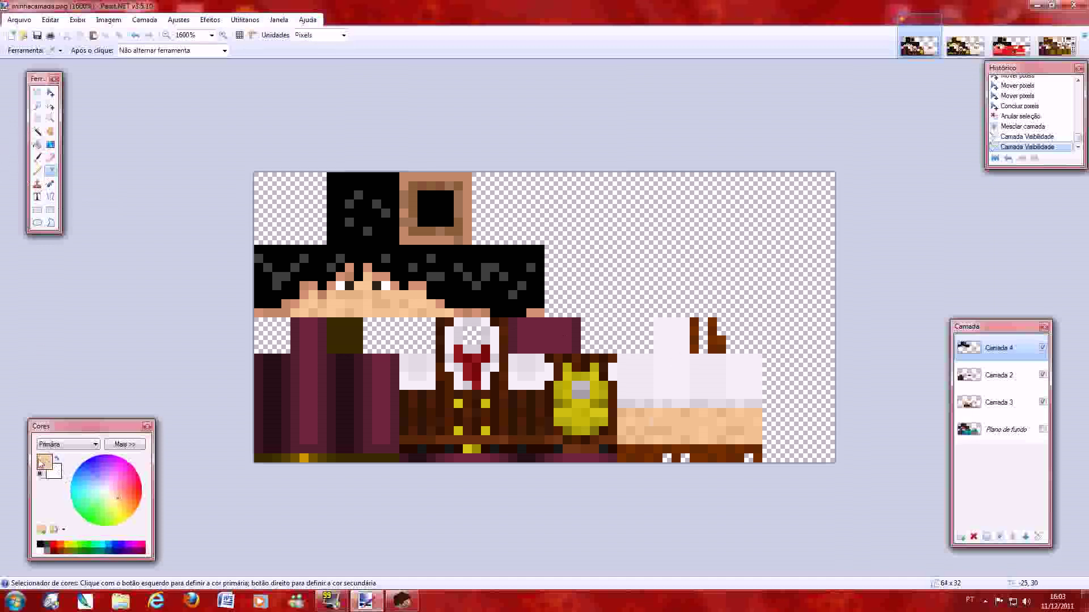
{"action": "mouse_move", "coordinate": [91, 426]}
{"action": "left_mouse_down"}
{"action": "mouse_move", "coordinate": [128, 389]}
{"action": "mouse_move", "coordinate": [82, 421]}
{"action": "left_mouse_up"}
{"action": "left_click", "coordinate": [653, 435]}
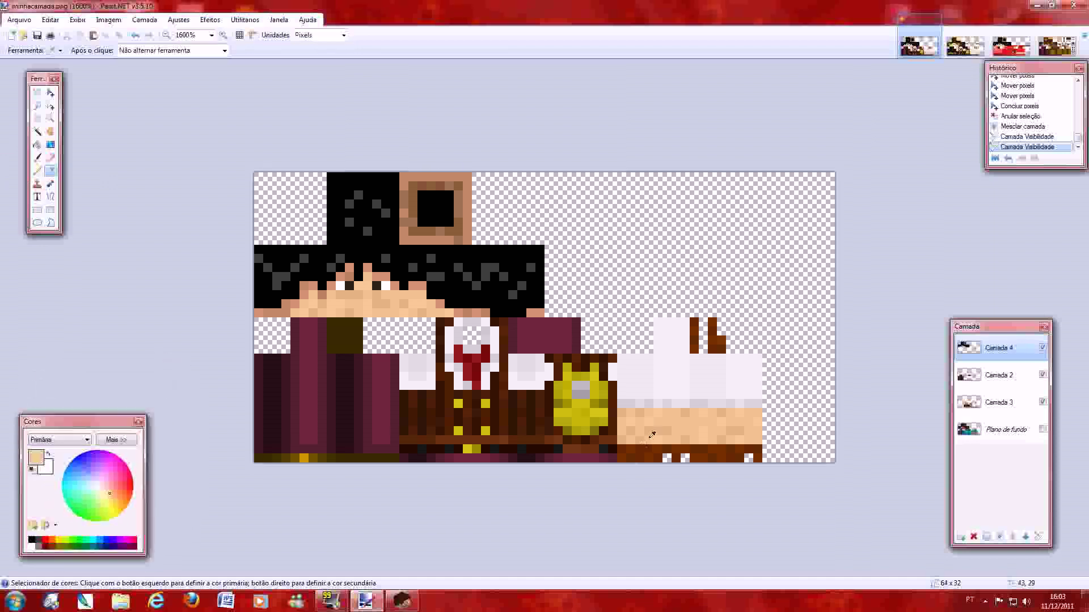
{"action": "left_click", "coordinate": [38, 171]}
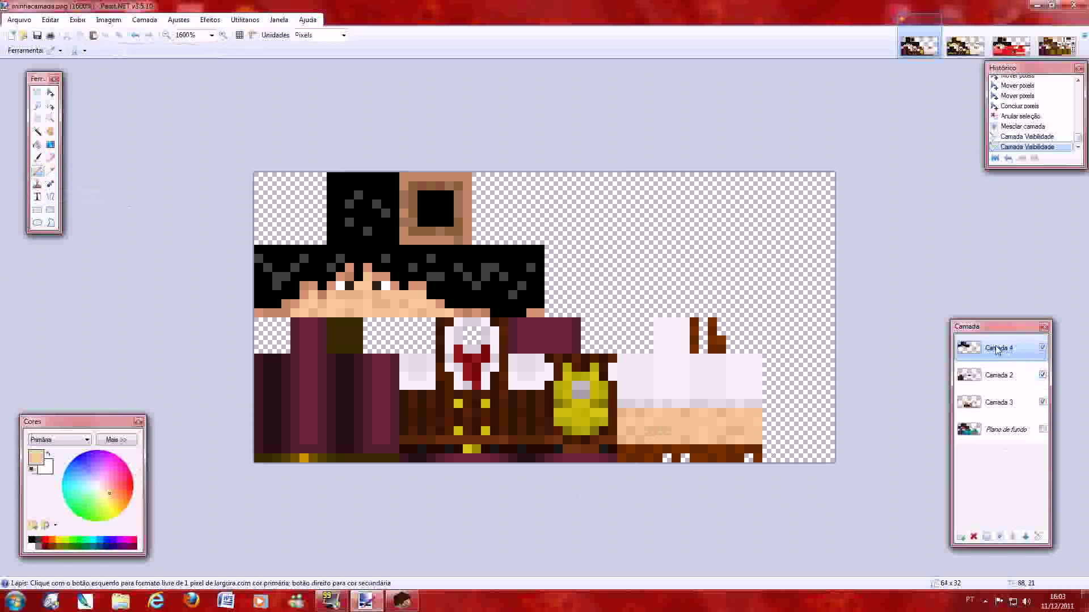
{"action": "left_click", "coordinate": [467, 331]}
{"action": "left_click", "coordinate": [476, 330]}
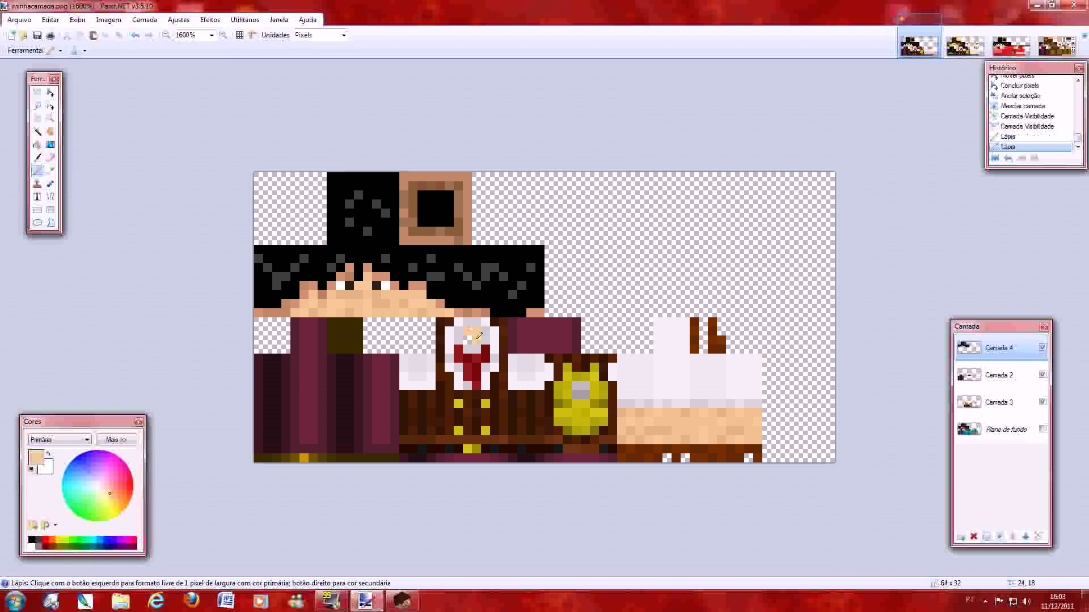
{"action": "left_click", "coordinate": [476, 338]}
{"action": "left_click", "coordinate": [468, 339]}
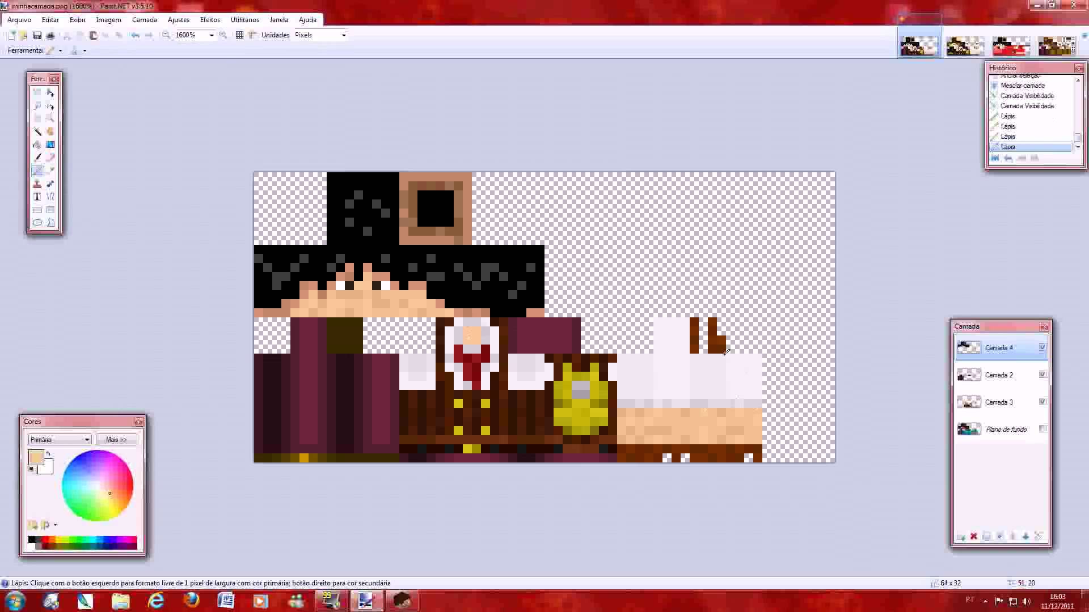
Pencil the same skin tone into the lower part of the brown hand patch's gap and the gaps along the arms' lower edge.
{"action": "left_click", "coordinate": [703, 339]}
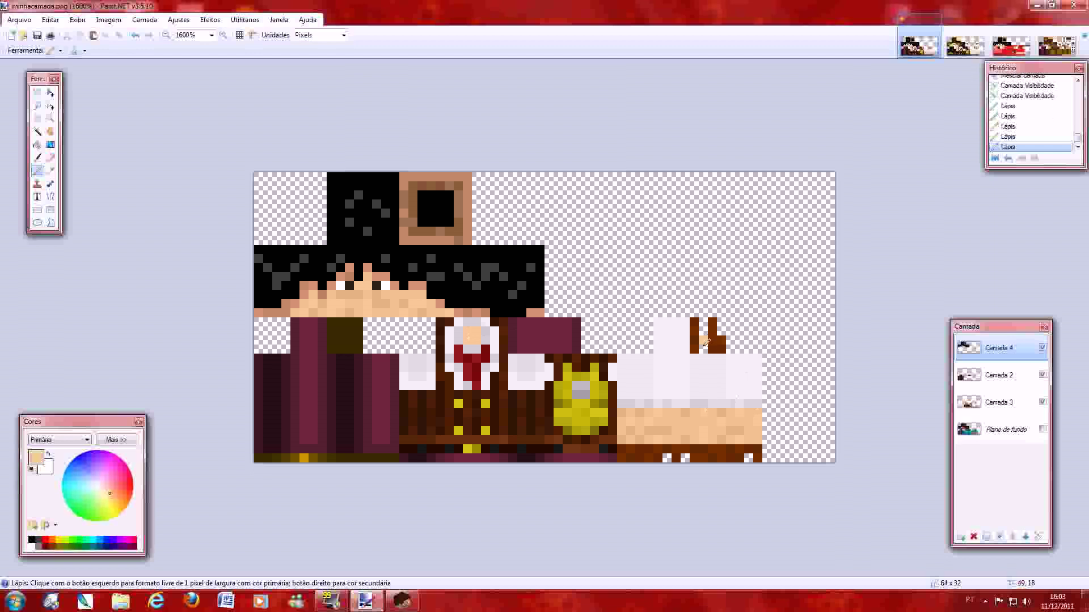
{"action": "left_click", "coordinate": [704, 349]}
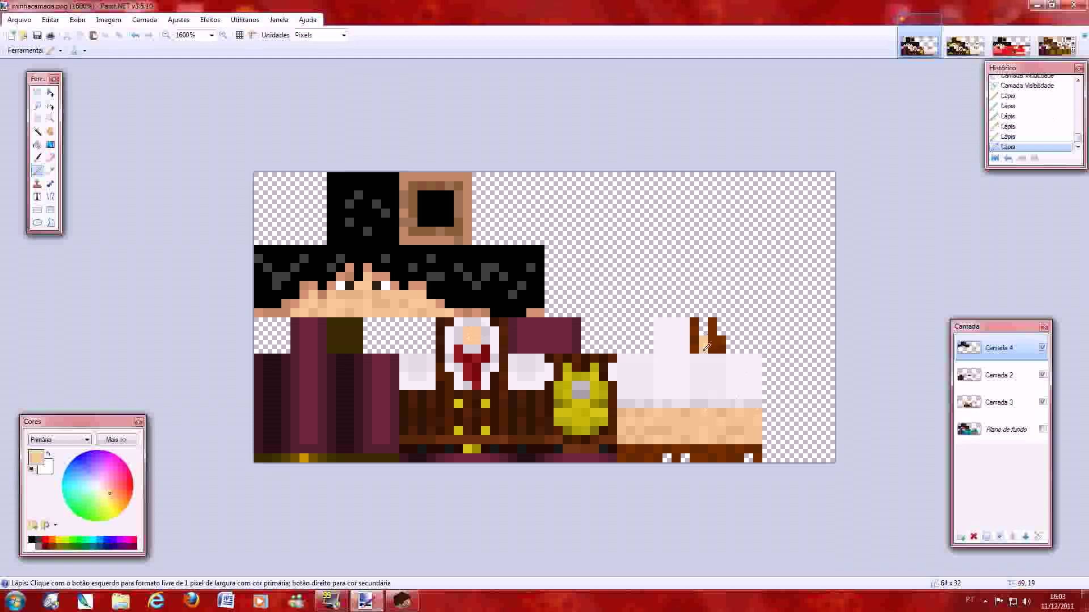
{"action": "left_click", "coordinate": [685, 458]}
{"action": "left_click", "coordinate": [668, 458]}
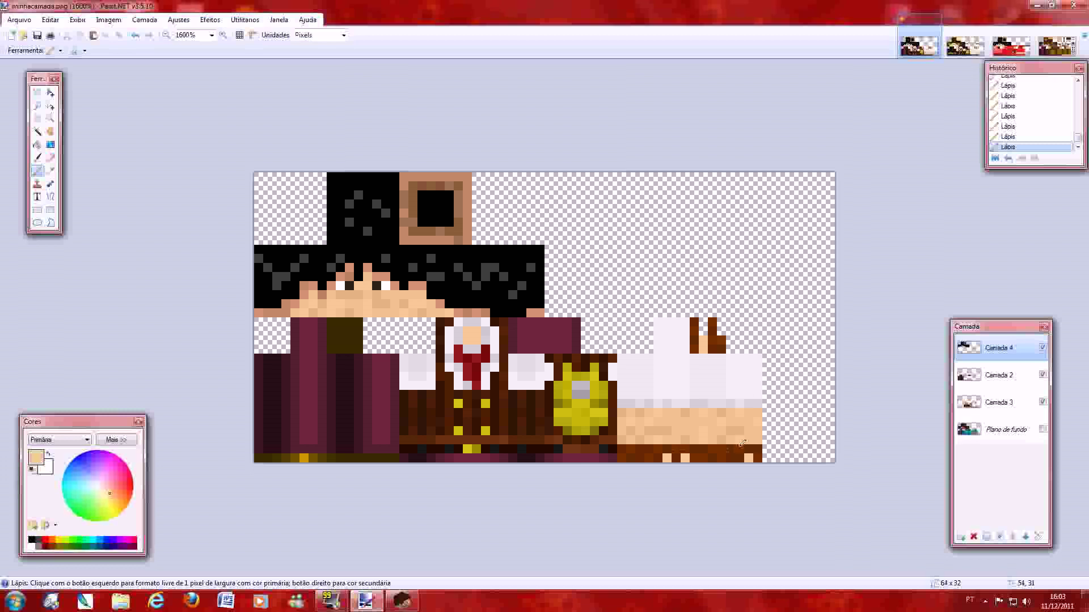
Sample a darker skin tone from the lowest row of the face and pencil in the remaining gap of the brown hand patch.
{"action": "left_click", "coordinate": [50, 171]}
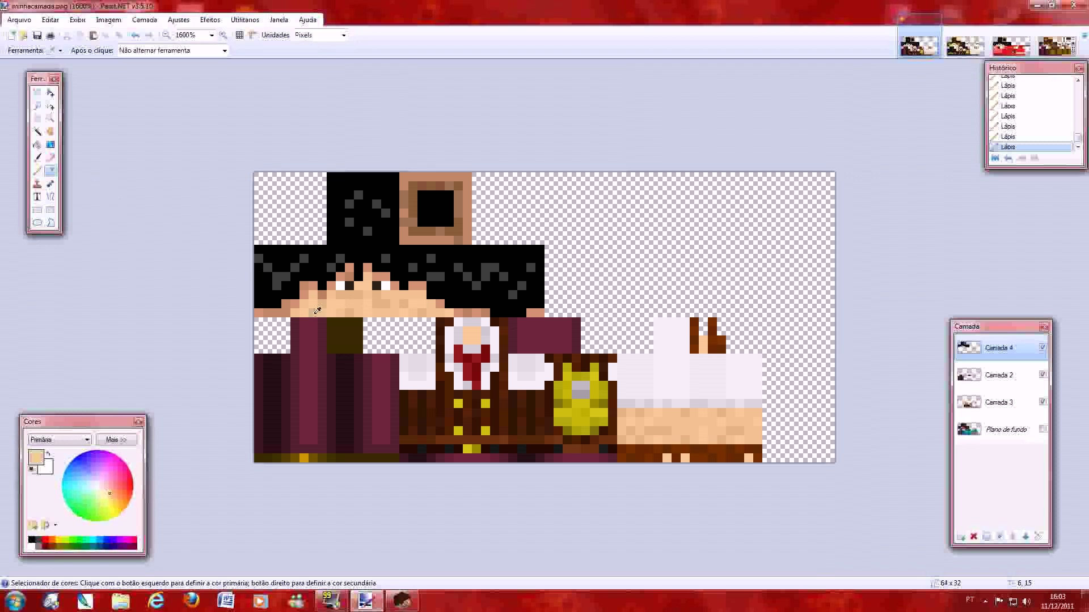
{"action": "left_click", "coordinate": [426, 309]}
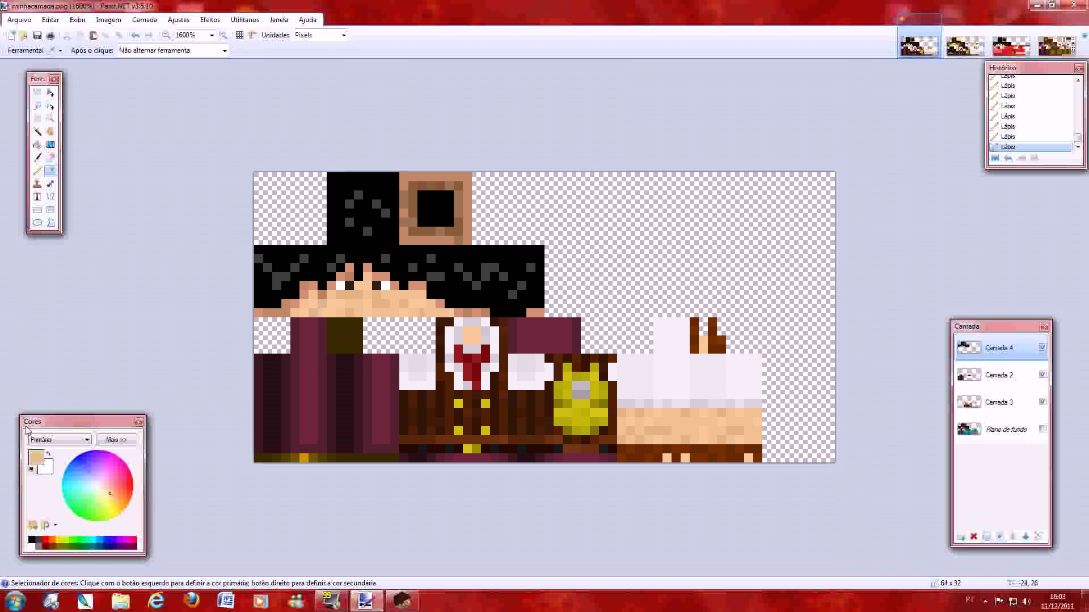
{"action": "left_click", "coordinate": [40, 173]}
{"action": "left_click", "coordinate": [704, 329]}
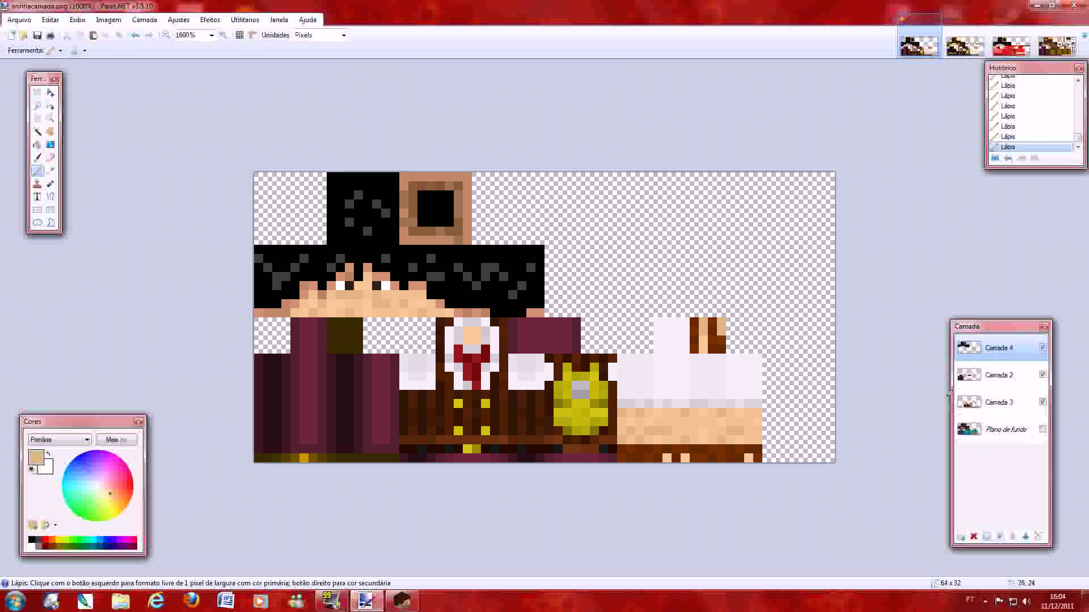
Check the filled gaps by showing and hiding the background layer, leaving it hidden.
{"action": "left_click", "coordinate": [1042, 430]}
{"action": "left_click", "coordinate": [1043, 429]}
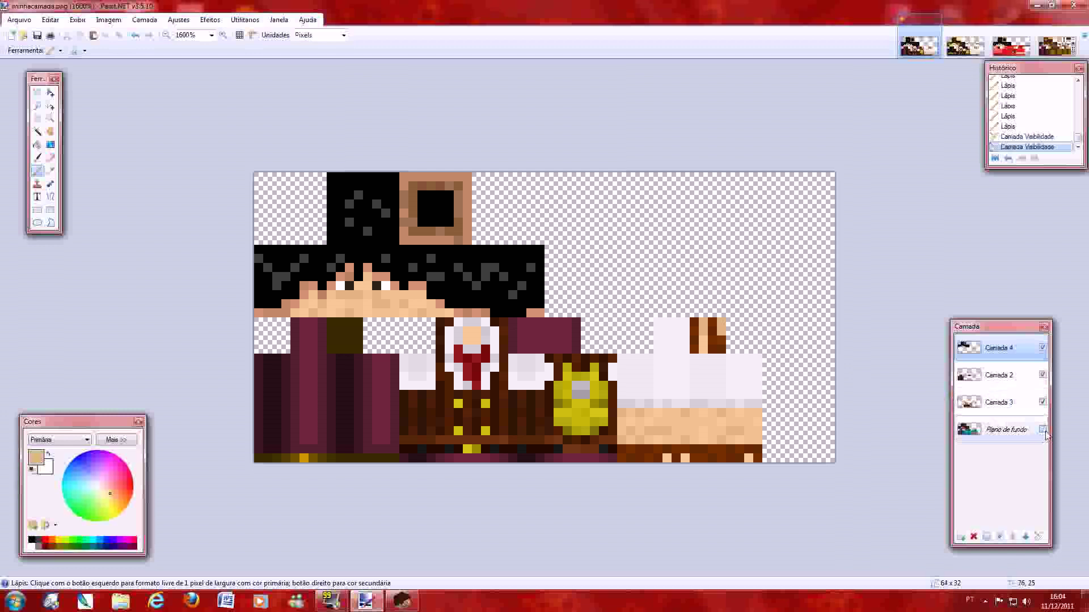
{"action": "left_click", "coordinate": [1043, 430]}
{"action": "left_click", "coordinate": [1042, 429]}
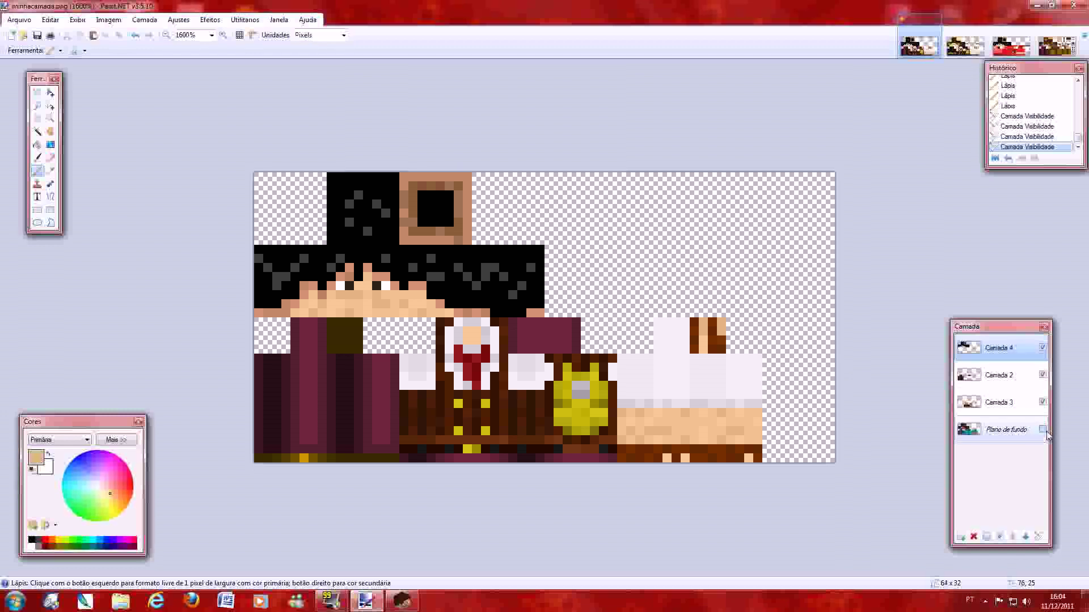
Show the background layer again and save the layered skin as minhacamada in Paint.NET (*.pdn) format, replacing the existing file.
{"action": "left_click", "coordinate": [1042, 429]}
{"action": "left_click", "coordinate": [1043, 429]}
{"action": "left_click", "coordinate": [1042, 429]}
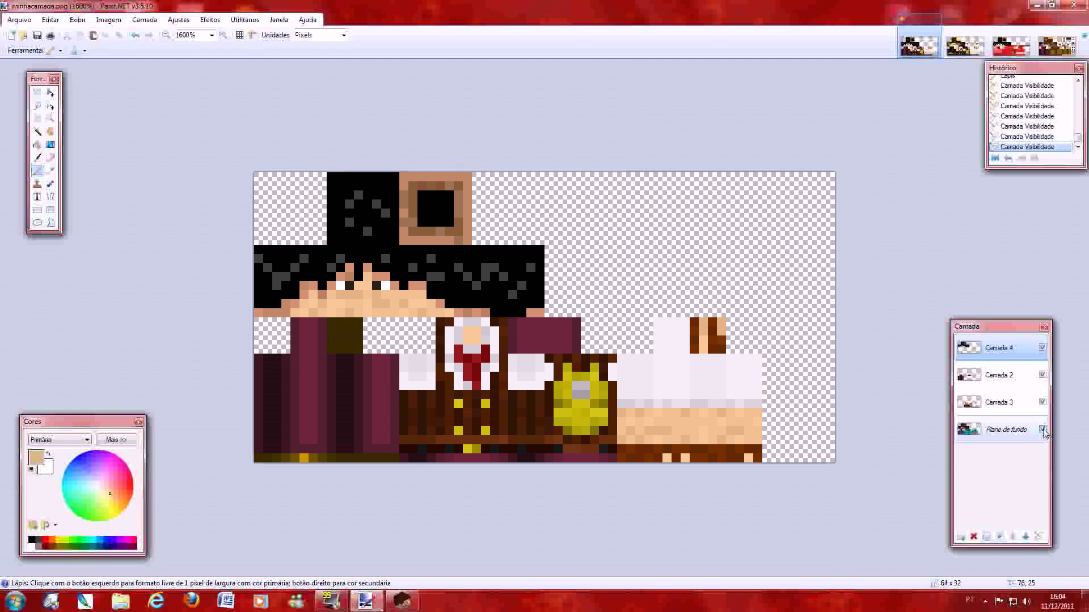
{"action": "left_click", "coordinate": [19, 19]}
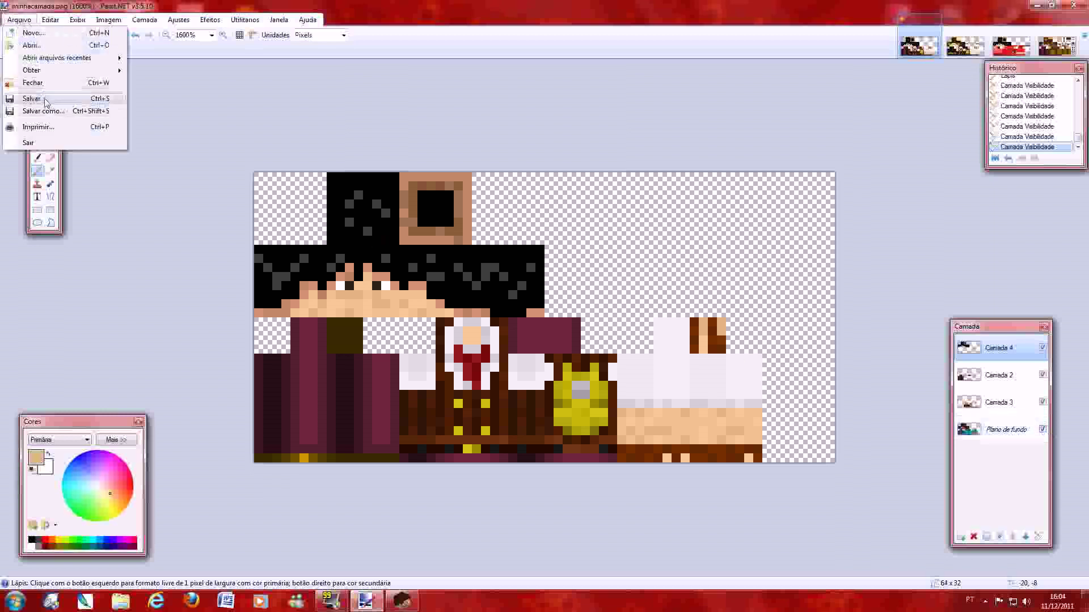
{"action": "left_click", "coordinate": [46, 103]}
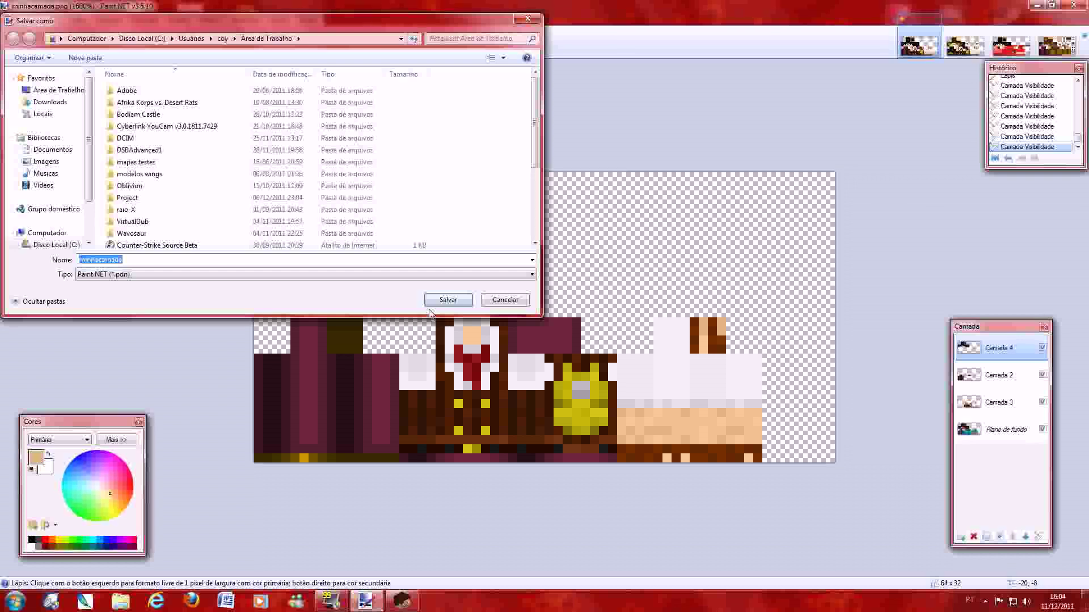
{"action": "left_click", "coordinate": [433, 303]}
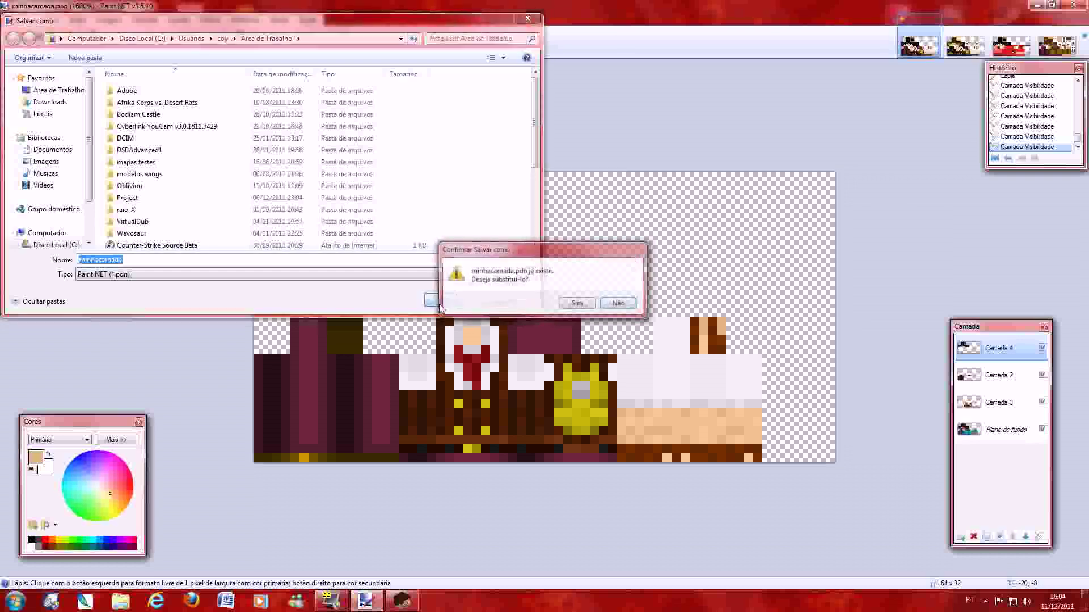
{"action": "left_click", "coordinate": [564, 308]}
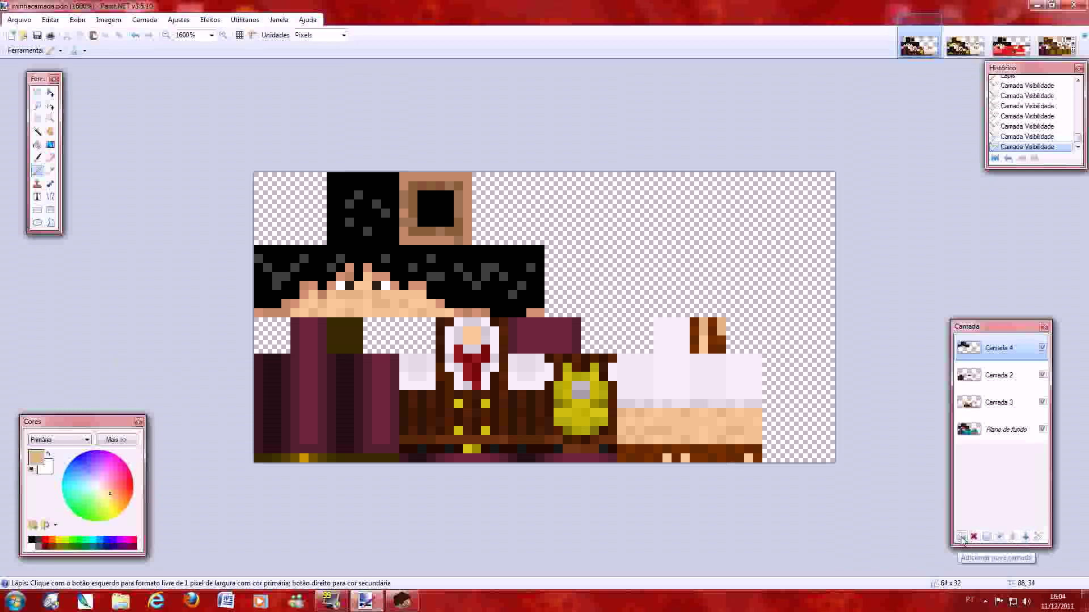
Add a new layer on top and pencil both irises of the face green.
{"action": "mouse_move", "coordinate": [1005, 333]}
{"action": "left_mouse_down"}
{"action": "mouse_move", "coordinate": [994, 302]}
{"action": "mouse_move", "coordinate": [999, 329]}
{"action": "left_mouse_up"}
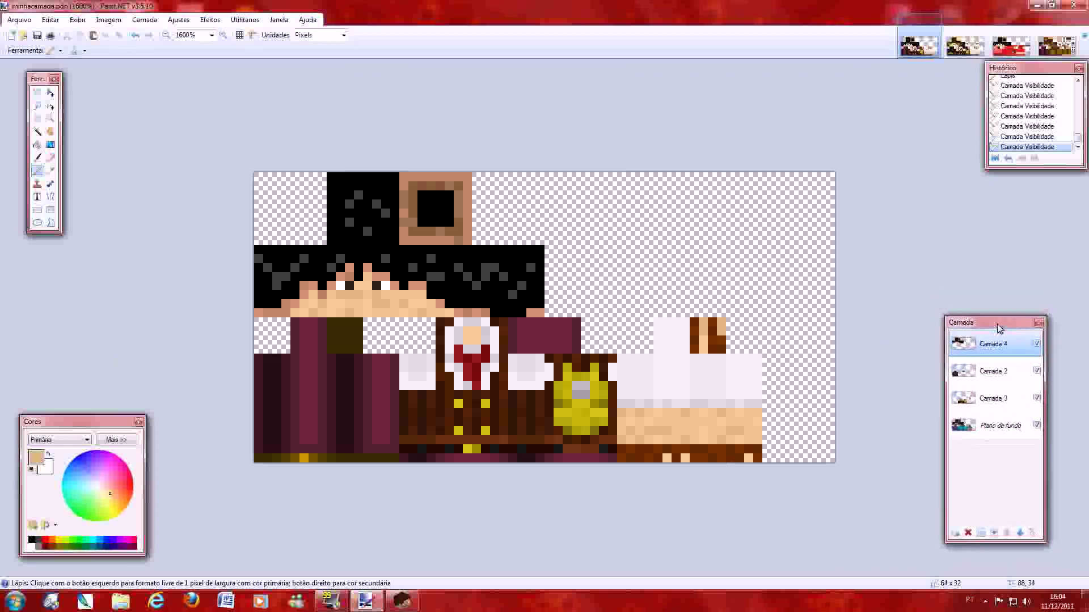
{"action": "left_click", "coordinate": [954, 533]}
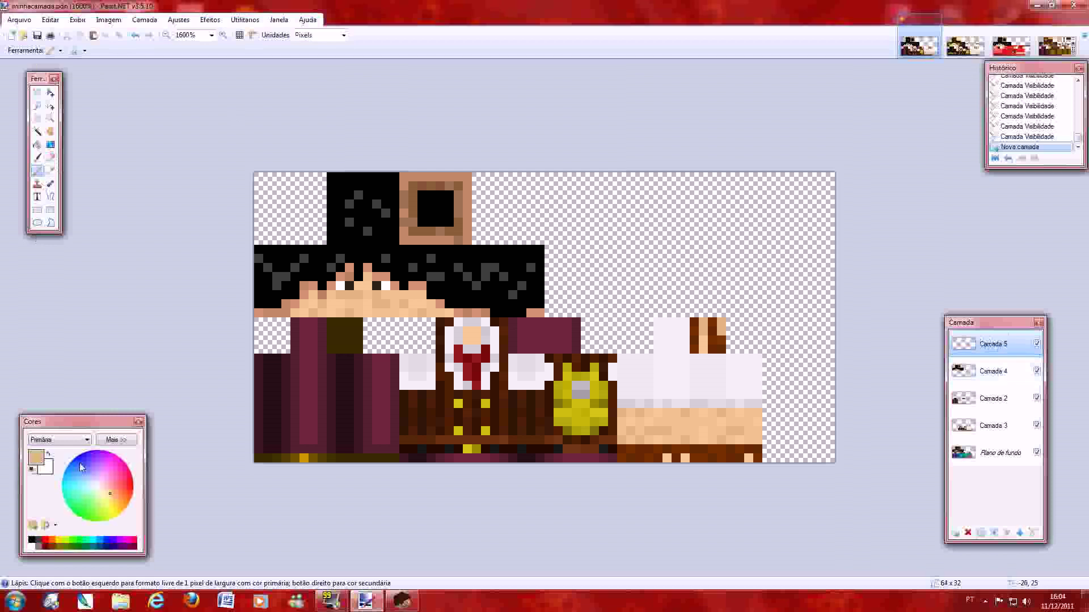
{"action": "left_click", "coordinate": [80, 546]}
{"action": "left_click", "coordinate": [79, 547]}
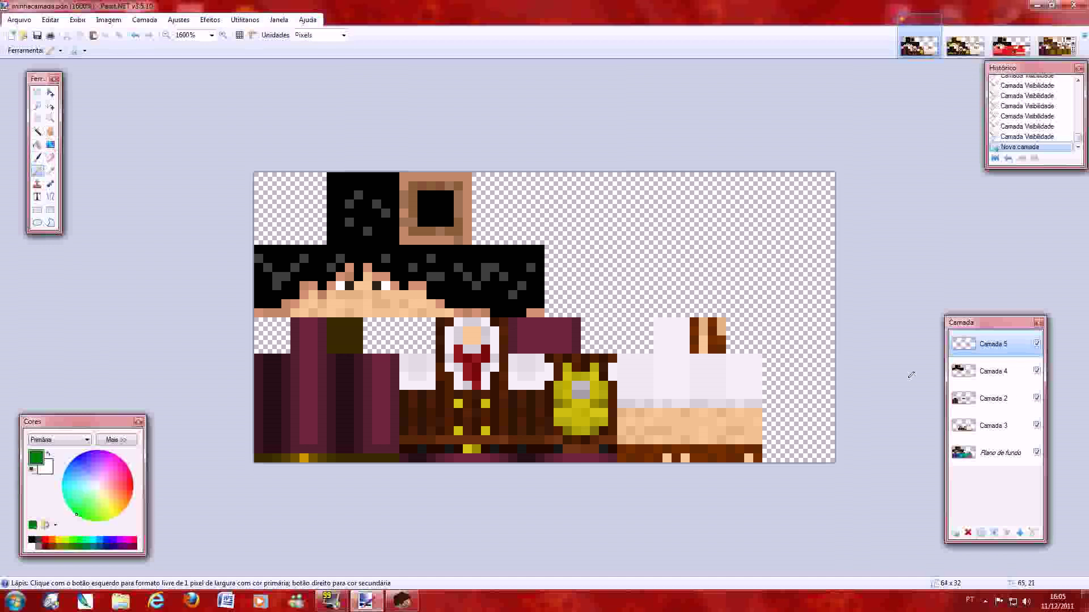
{"action": "left_click", "coordinate": [378, 284]}
{"action": "left_click", "coordinate": [350, 282]}
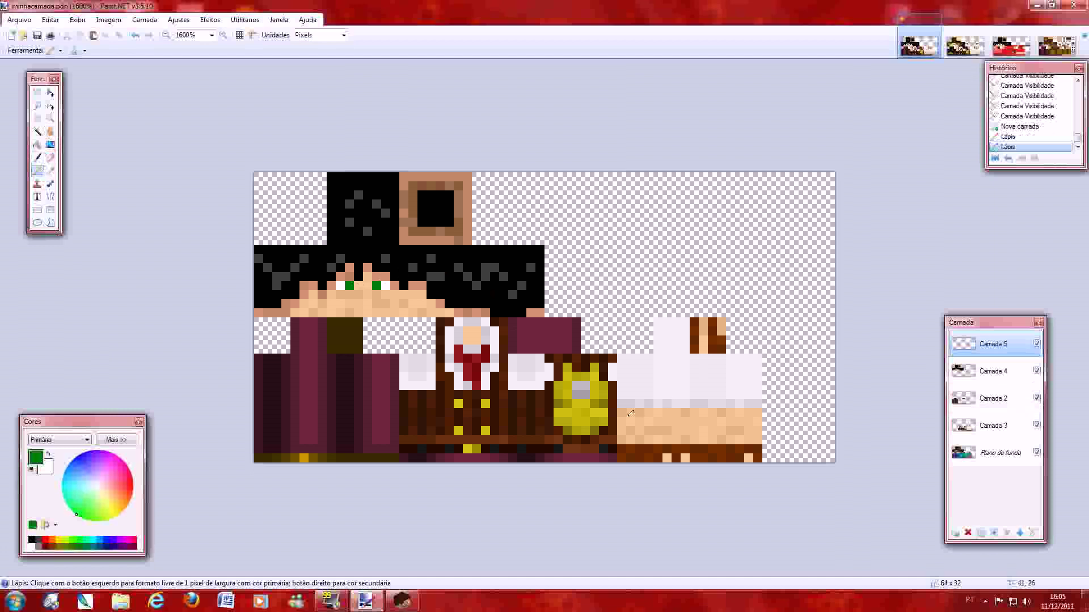
Pencil a bright yellow V-shaped pattern over the front of the brown vest on the new layer.
{"action": "left_click", "coordinate": [112, 511]}
{"action": "mouse_move", "coordinate": [447, 357]}
{"action": "left_mouse_down"}
{"action": "mouse_move", "coordinate": [465, 391]}
{"action": "mouse_move", "coordinate": [500, 363]}
{"action": "mouse_move", "coordinate": [477, 398]}
{"action": "mouse_move", "coordinate": [453, 401]}
{"action": "mouse_move", "coordinate": [481, 413]}
{"action": "left_mouse_up"}
{"action": "left_click", "coordinate": [499, 366]}
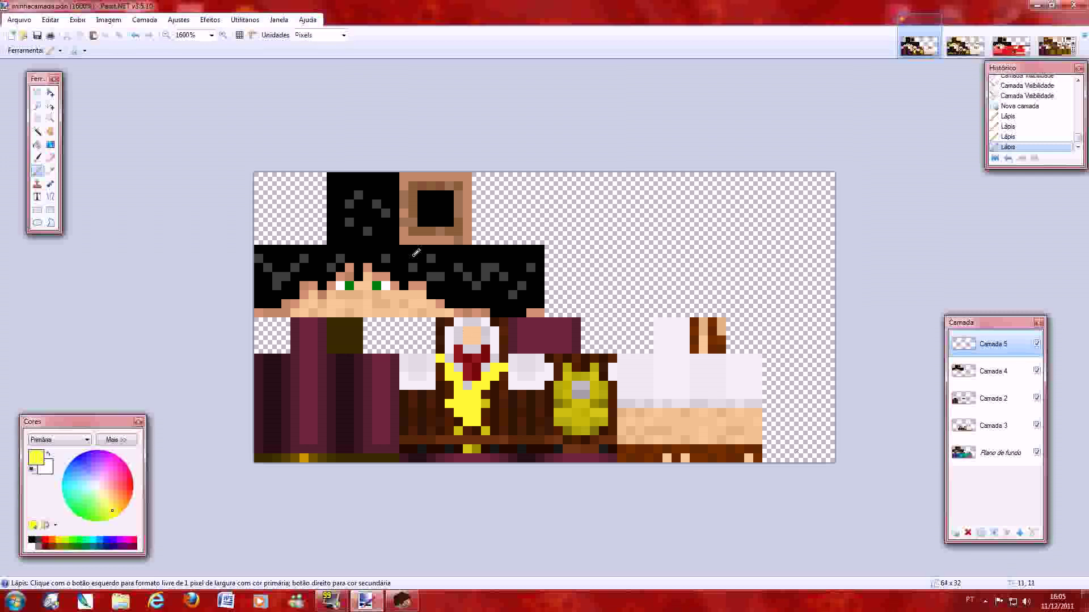
Sample the color at the tie's upper edge on Camada 5, 4, 2 and 3 in turn, and delete layer Camada 5.
{"action": "left_click", "coordinate": [52, 172]}
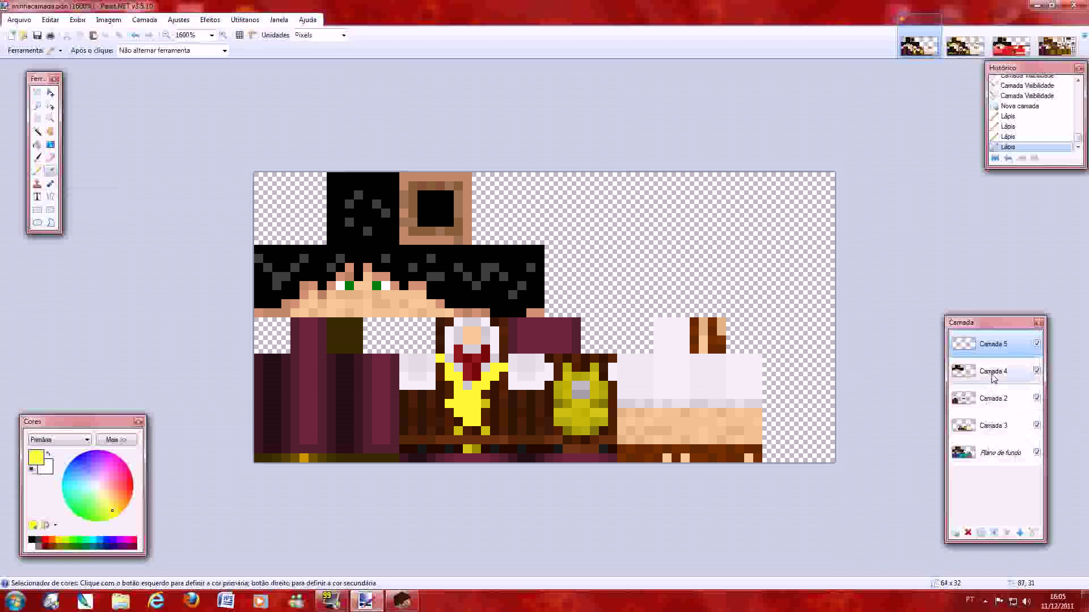
{"action": "left_click", "coordinate": [471, 356]}
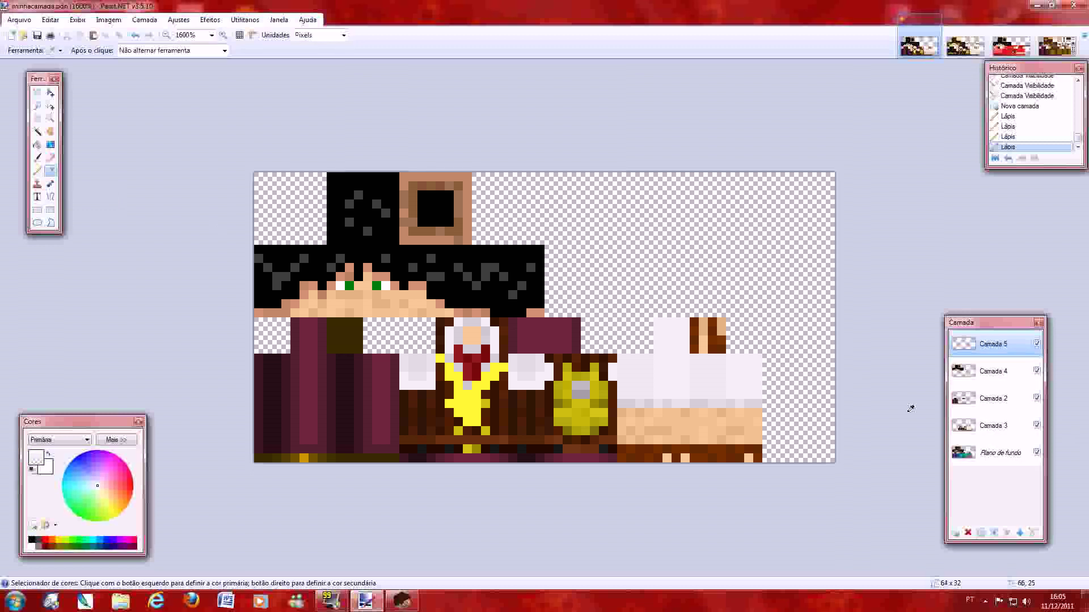
{"action": "left_click", "coordinate": [994, 372]}
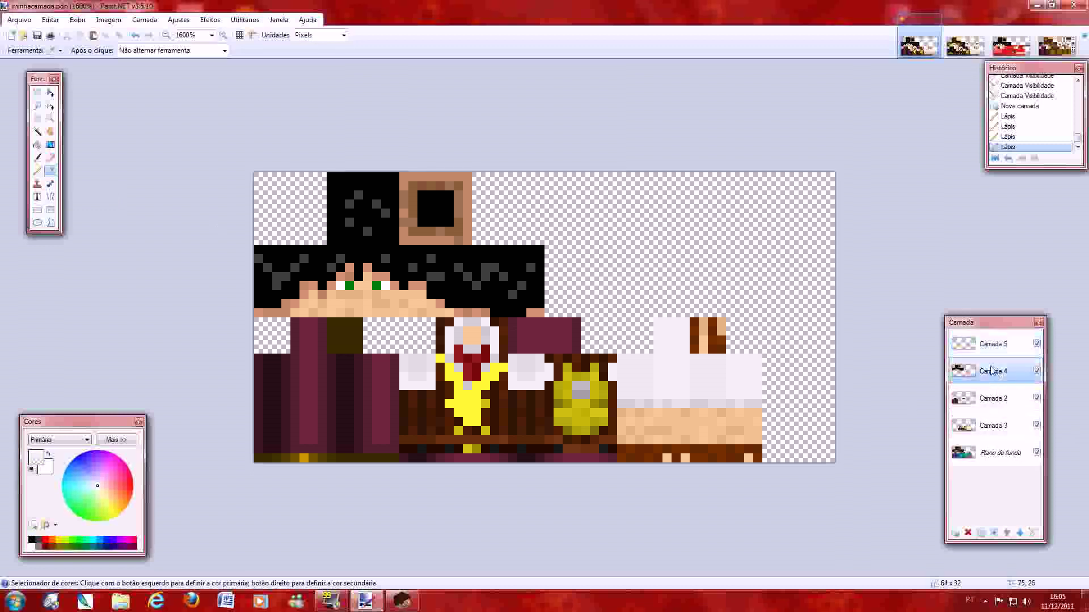
{"action": "left_click", "coordinate": [468, 353]}
{"action": "left_click", "coordinate": [988, 400]}
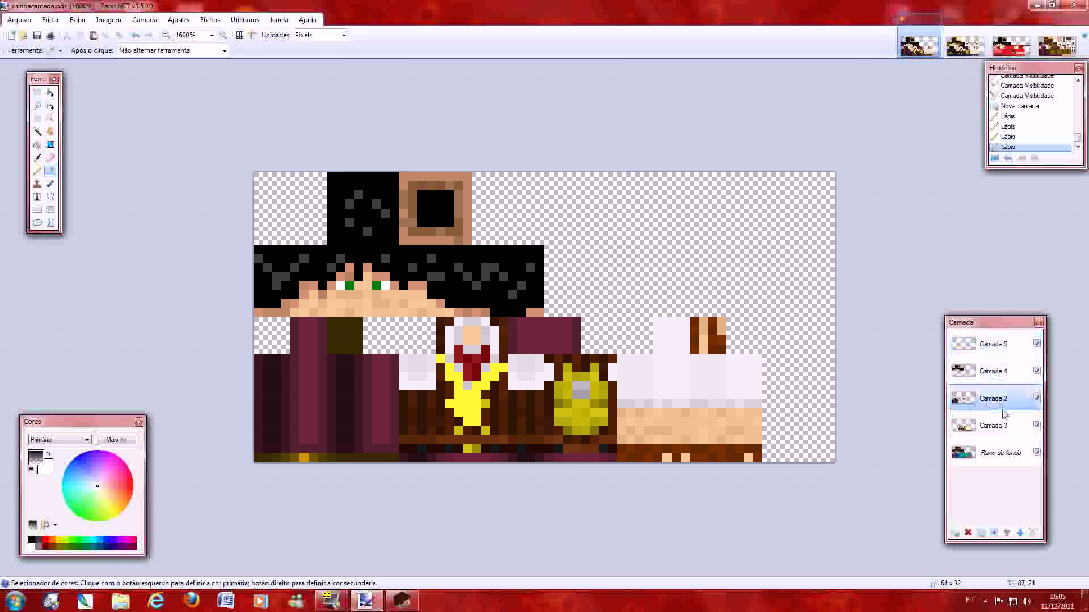
{"action": "left_click", "coordinate": [999, 429]}
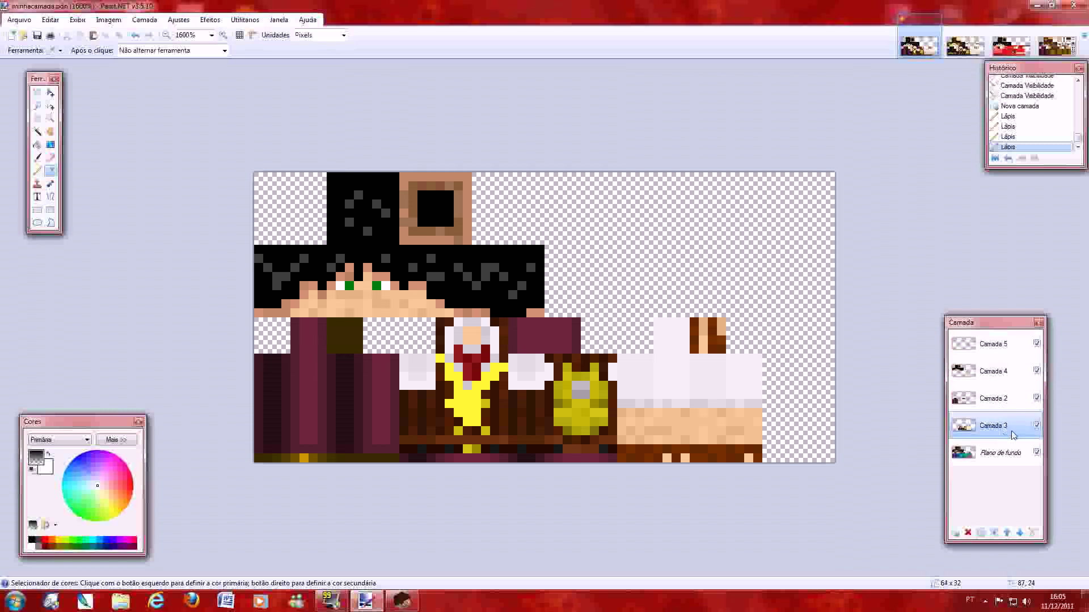
{"action": "left_click", "coordinate": [465, 354]}
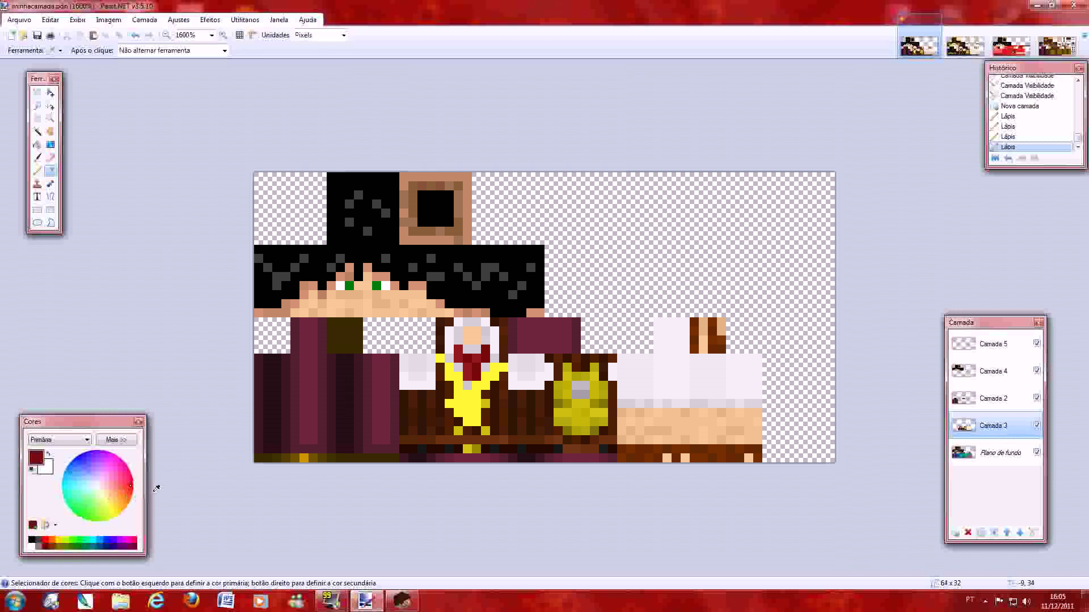
{"action": "left_click", "coordinate": [1017, 348]}
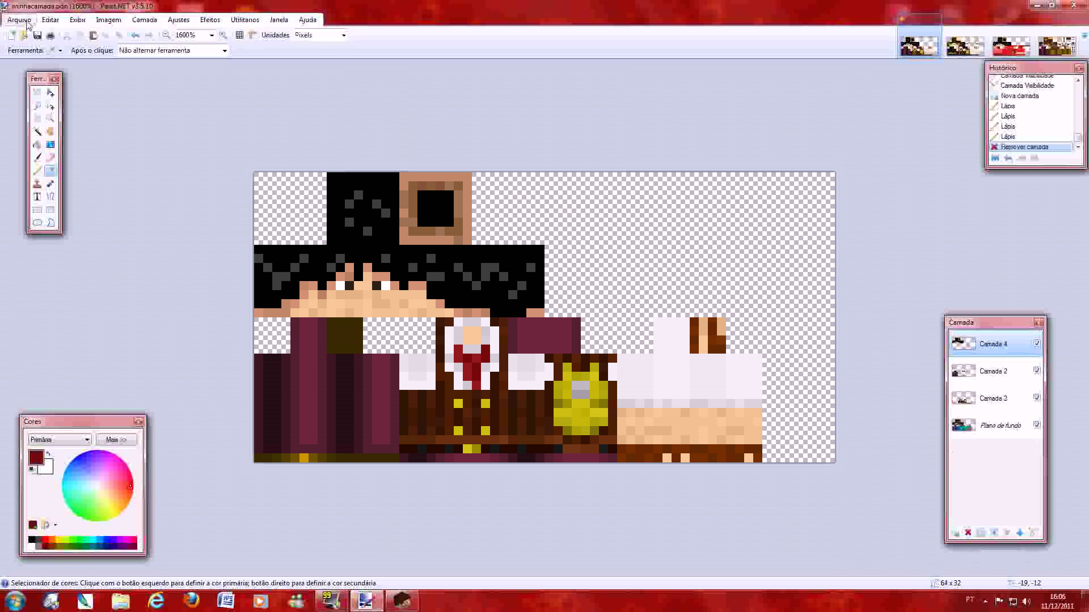
Save the skin as a flattened PNG named minhacamada, replacing the existing file with autodetected bit depth, and close Paint.NET.
{"action": "left_click", "coordinate": [19, 20]}
{"action": "left_click", "coordinate": [46, 113]}
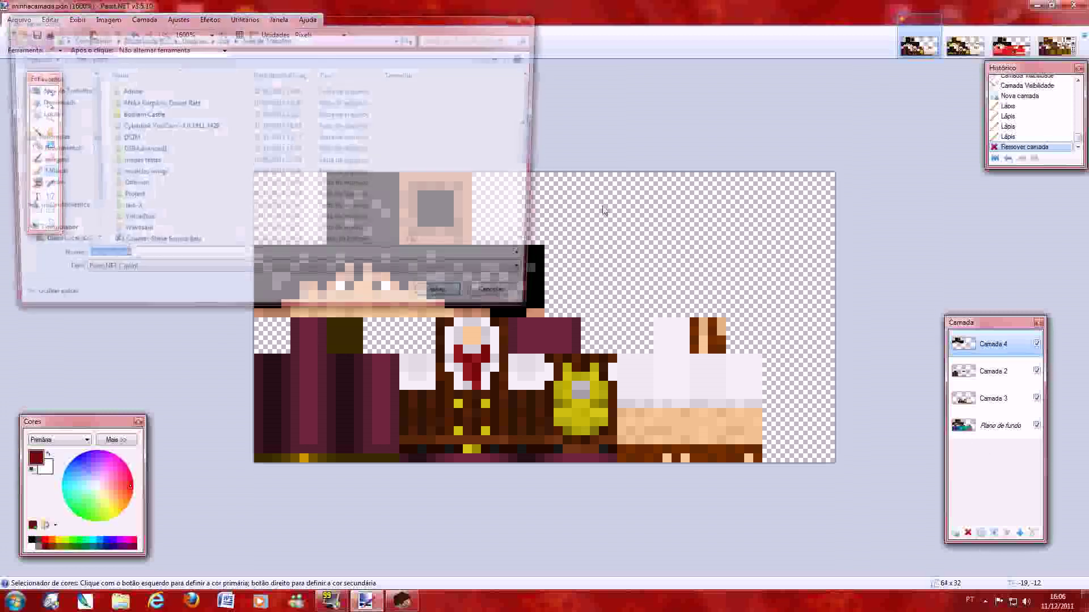
{"action": "left_click_drag", "start_coordinate": [537, 138], "coordinate": [537, 203]}
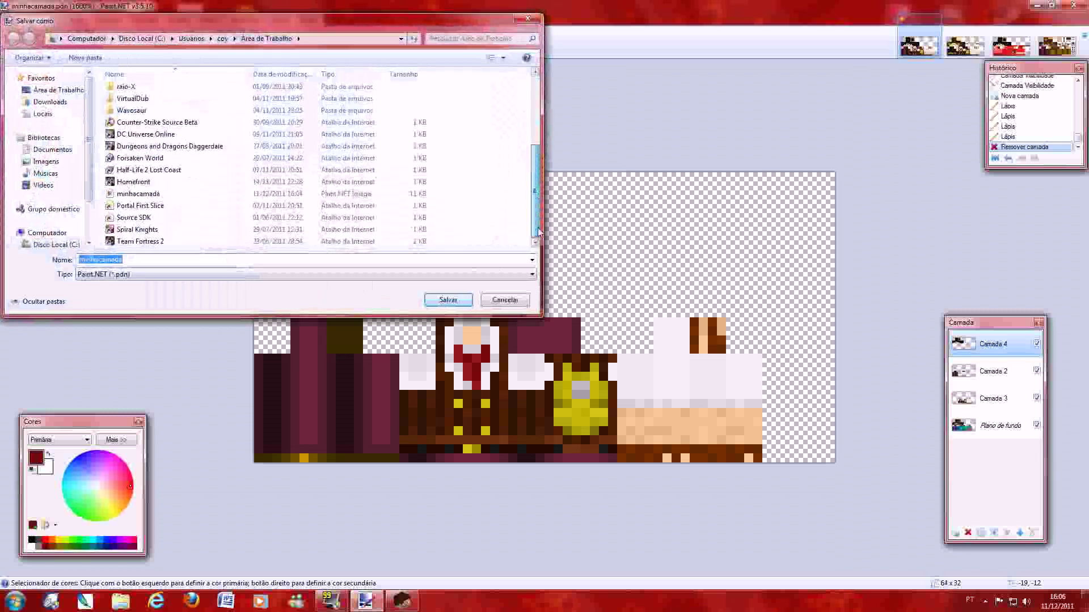
{"action": "left_click", "coordinate": [198, 277]}
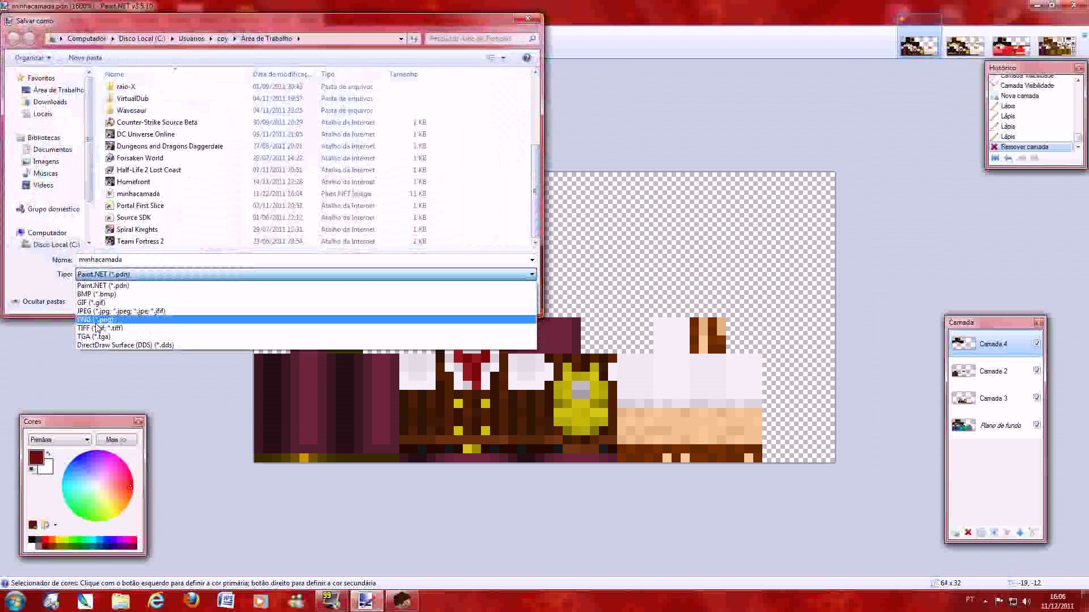
{"action": "left_click", "coordinate": [95, 319]}
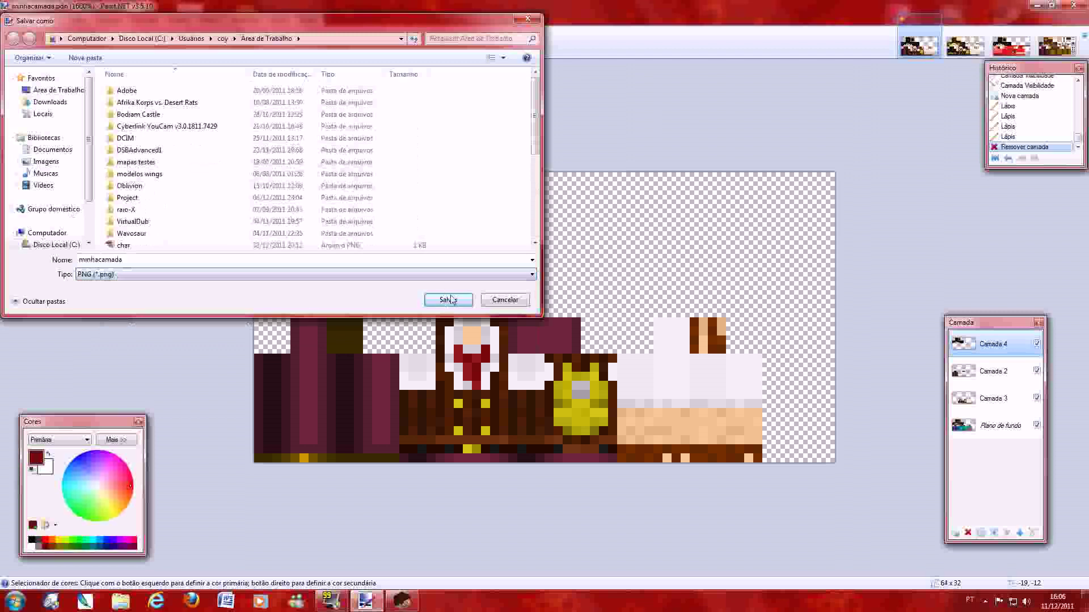
{"action": "left_click", "coordinate": [448, 299]}
{"action": "left_click", "coordinate": [584, 306]}
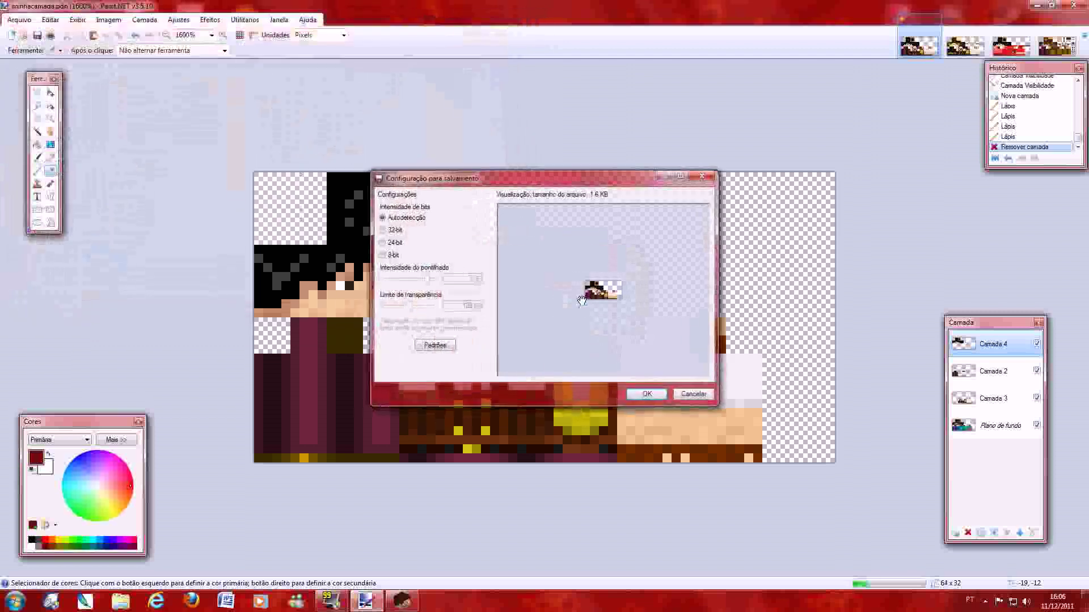
{"action": "left_click", "coordinate": [645, 395]}
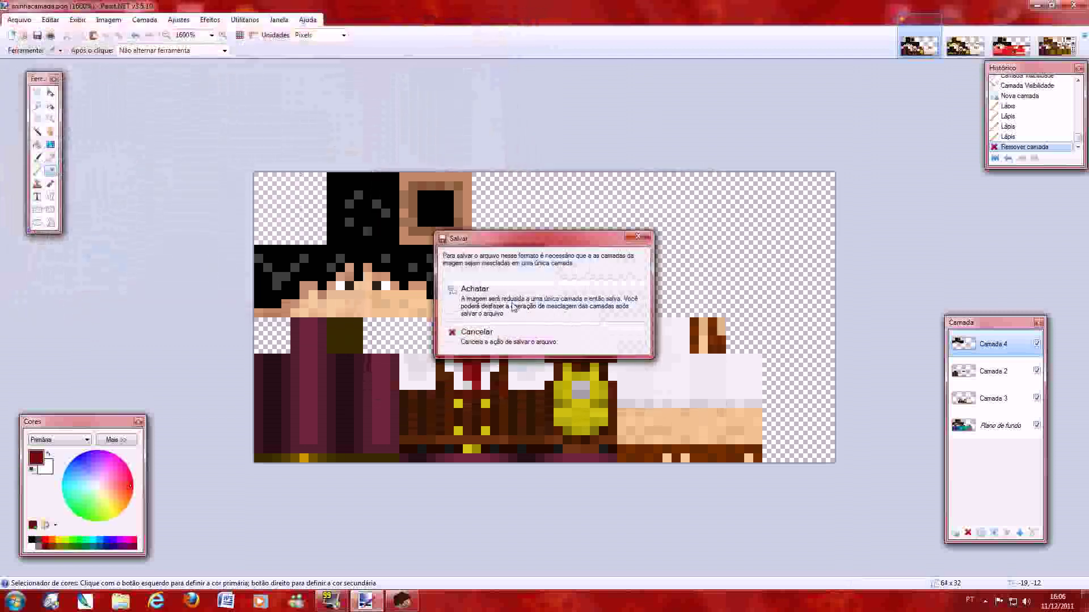
{"action": "left_click", "coordinate": [459, 285]}
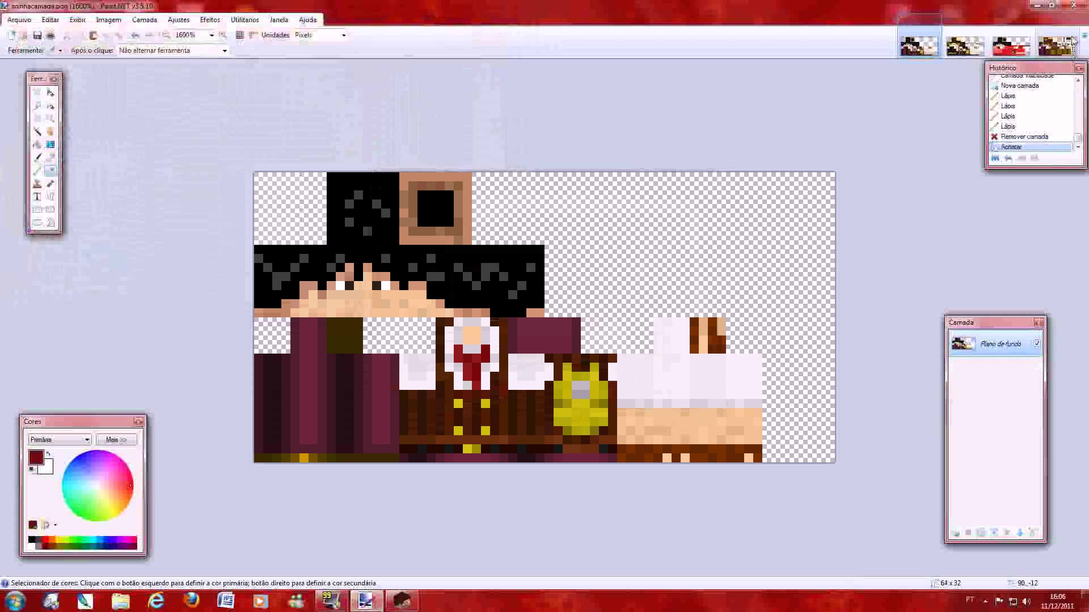
{"action": "left_click", "coordinate": [1077, 6]}
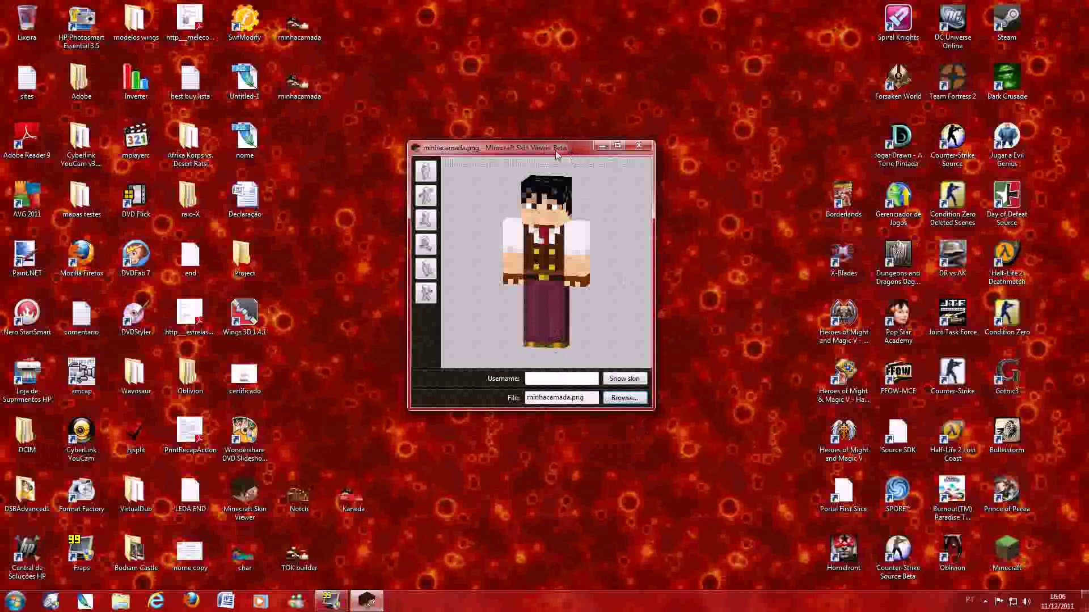
Preview minhacamada.png in Minecraft Skin Viewer by turning the model, trying different poses and returning to the standing pose.
{"action": "mouse_move", "coordinate": [556, 154]}
{"action": "left_mouse_down"}
{"action": "mouse_move", "coordinate": [522, 151]}
{"action": "mouse_move", "coordinate": [553, 151]}
{"action": "left_mouse_up"}
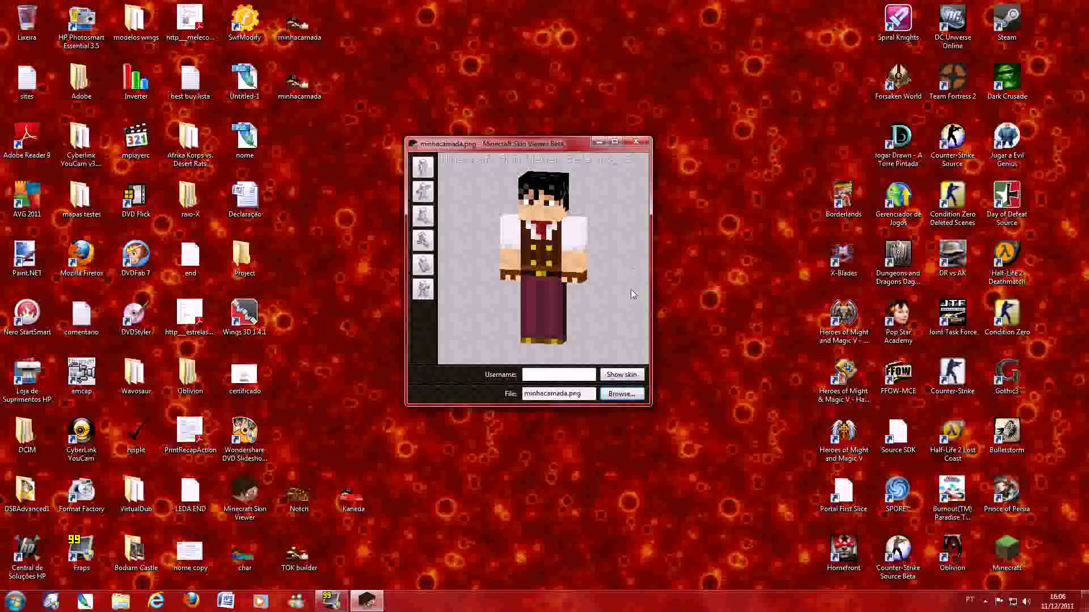
{"action": "mouse_move", "coordinate": [625, 302]}
{"action": "left_mouse_down"}
{"action": "mouse_move", "coordinate": [623, 244]}
{"action": "mouse_move", "coordinate": [582, 236]}
{"action": "mouse_move", "coordinate": [583, 288]}
{"action": "mouse_move", "coordinate": [636, 295]}
{"action": "mouse_move", "coordinate": [624, 316]}
{"action": "mouse_move", "coordinate": [569, 291]}
{"action": "mouse_move", "coordinate": [556, 310]}
{"action": "mouse_move", "coordinate": [618, 282]}
{"action": "mouse_move", "coordinate": [618, 314]}
{"action": "mouse_move", "coordinate": [604, 307]}
{"action": "mouse_move", "coordinate": [625, 291]}
{"action": "mouse_move", "coordinate": [624, 312]}
{"action": "mouse_move", "coordinate": [598, 316]}
{"action": "mouse_move", "coordinate": [570, 285]}
{"action": "mouse_move", "coordinate": [617, 295]}
{"action": "mouse_move", "coordinate": [624, 305]}
{"action": "mouse_move", "coordinate": [614, 308]}
{"action": "left_mouse_up"}
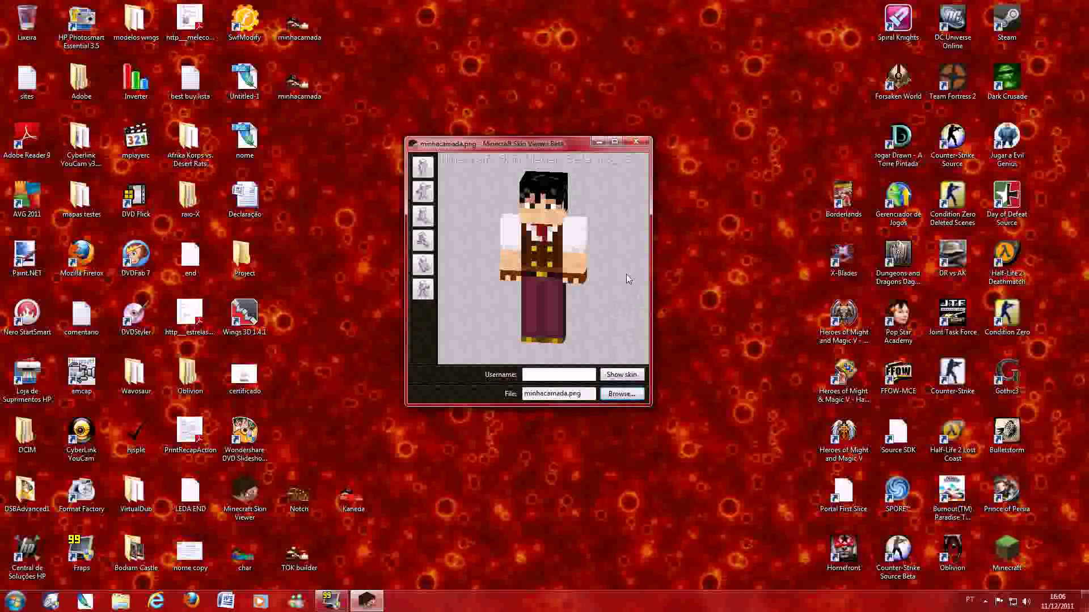
{"action": "mouse_move", "coordinate": [626, 274]}
{"action": "left_mouse_down"}
{"action": "mouse_move", "coordinate": [557, 249]}
{"action": "mouse_move", "coordinate": [627, 248]}
{"action": "mouse_move", "coordinate": [570, 298]}
{"action": "mouse_move", "coordinate": [632, 294]}
{"action": "mouse_move", "coordinate": [619, 270]}
{"action": "left_mouse_up"}
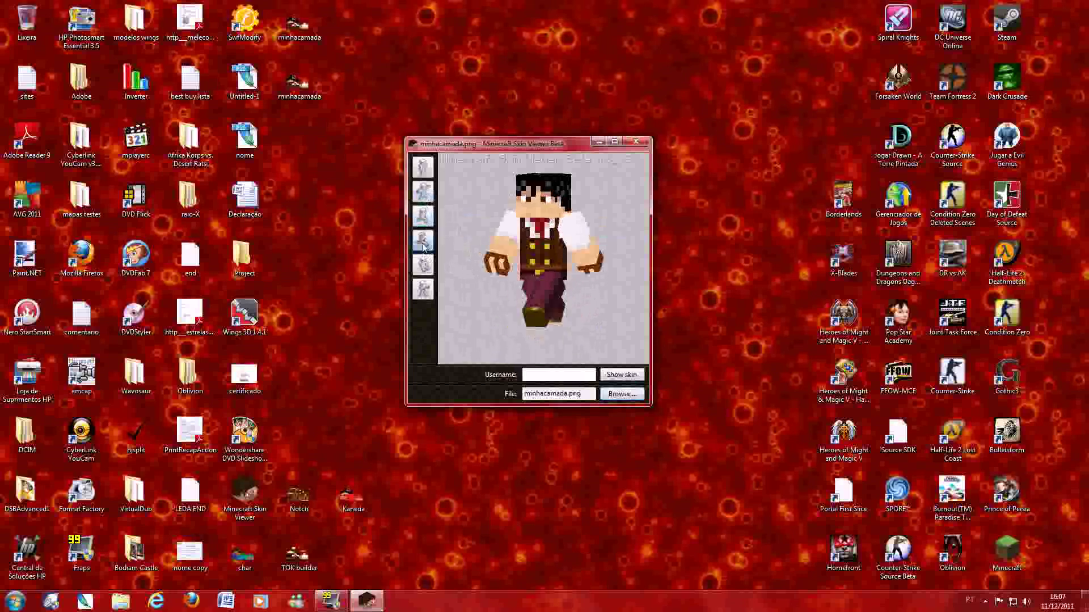
{"action": "left_click", "coordinate": [424, 288]}
{"action": "left_click", "coordinate": [425, 292]}
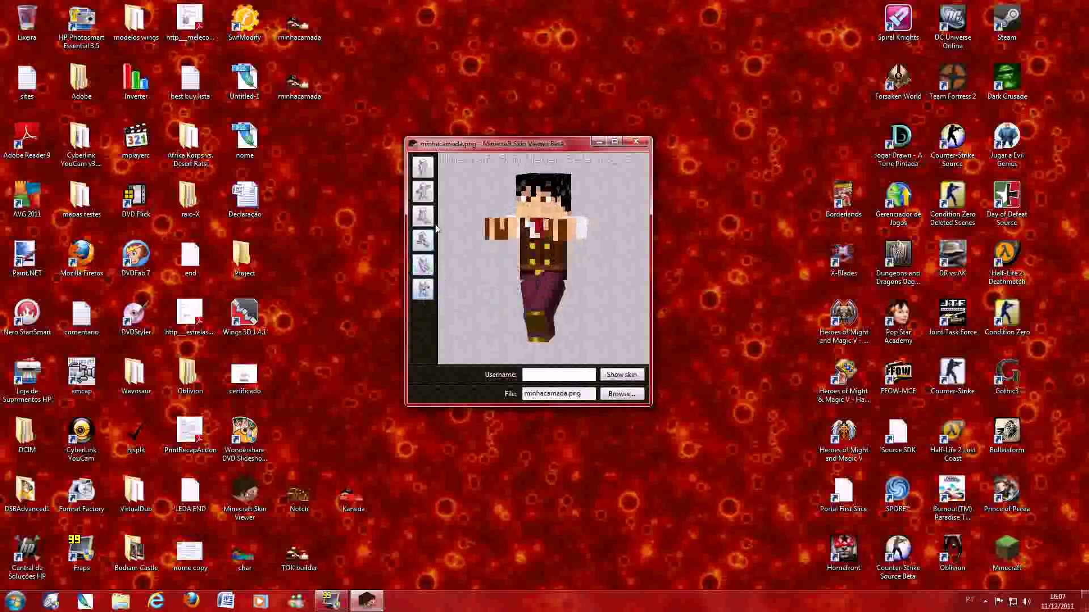
{"action": "left_click", "coordinate": [423, 217]}
{"action": "left_click", "coordinate": [423, 167]}
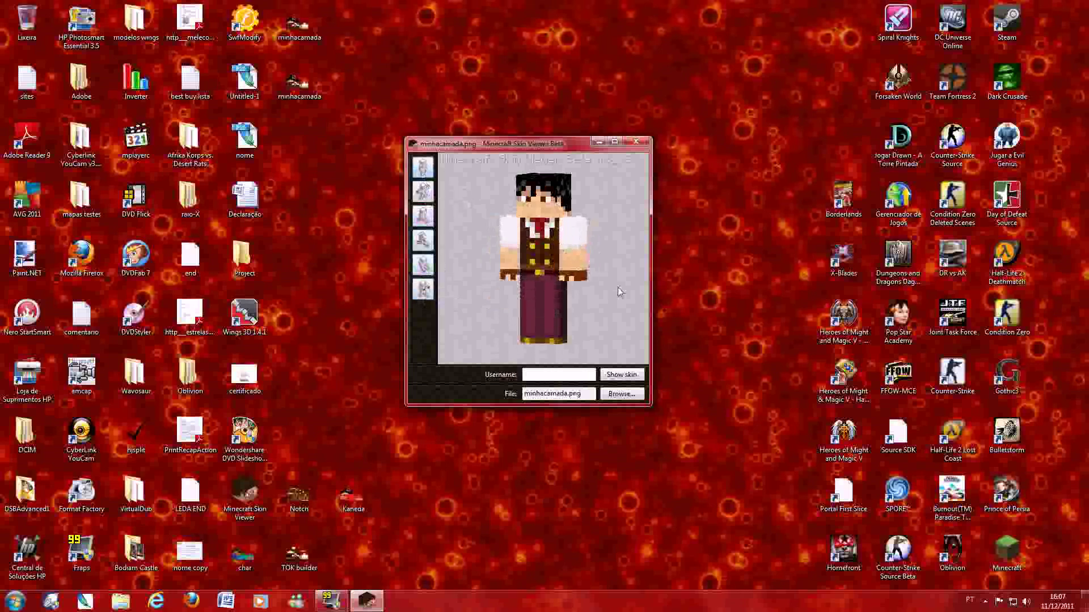